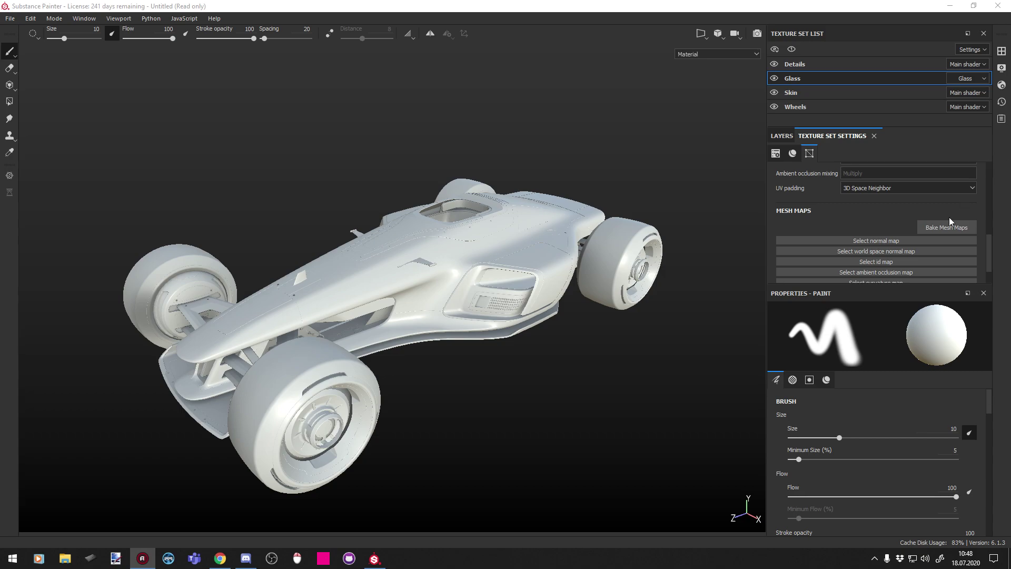
- Close the currently open car project to leave an empty workspace
{"action": "left_click_drag", "start_coordinate": [361, 282], "coordinate": [417, 302], "text": "alt"}
{"action": "left_click_drag", "start_coordinate": [417, 355], "coordinate": [324, 252], "text": "alt"}
{"action": "left_click", "coordinate": [11, 18]}
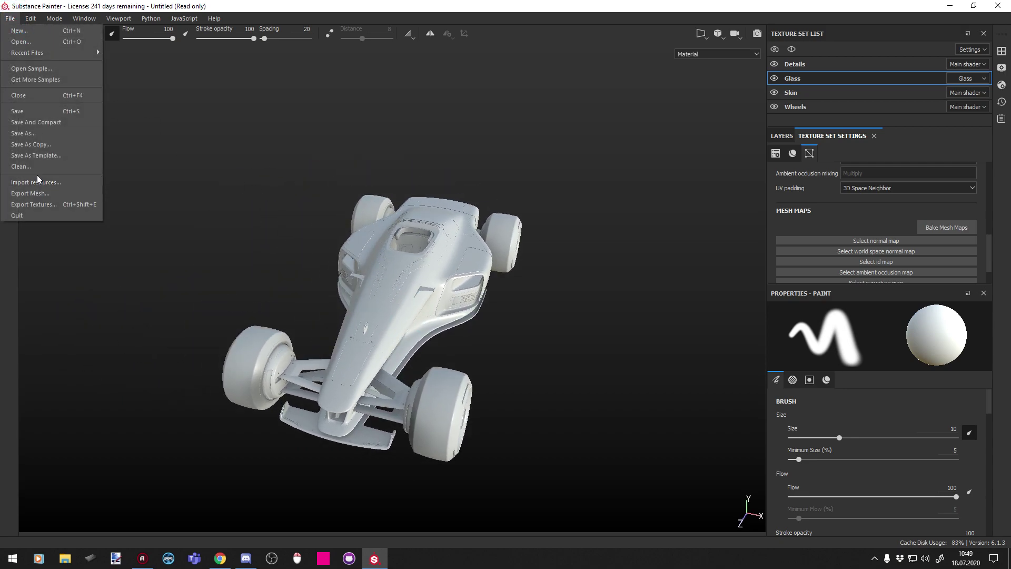
{"action": "left_click", "coordinate": [25, 95]}
{"action": "left_click", "coordinate": [477, 293]}
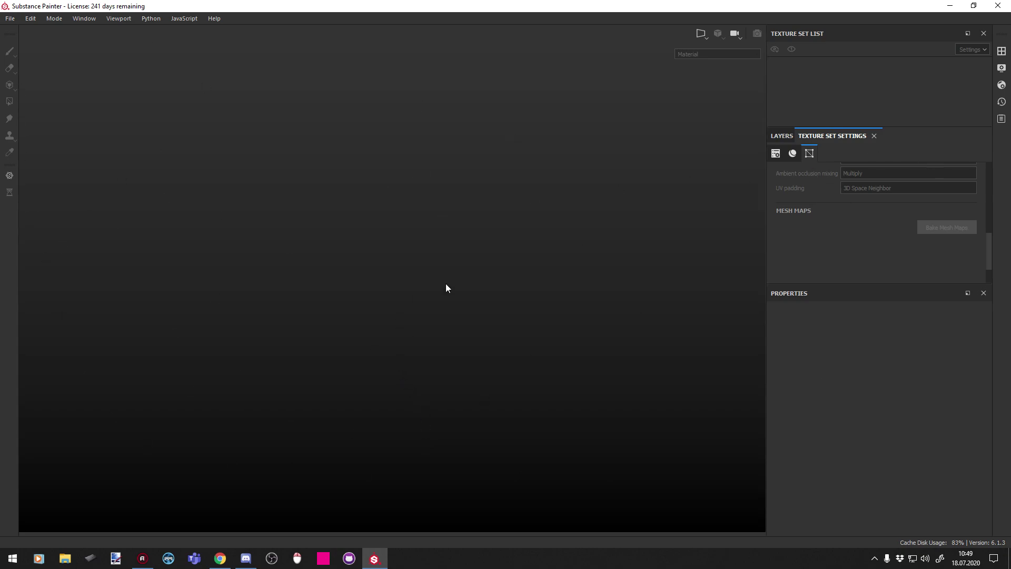
{"action": "left_click", "coordinate": [1001, 51]}
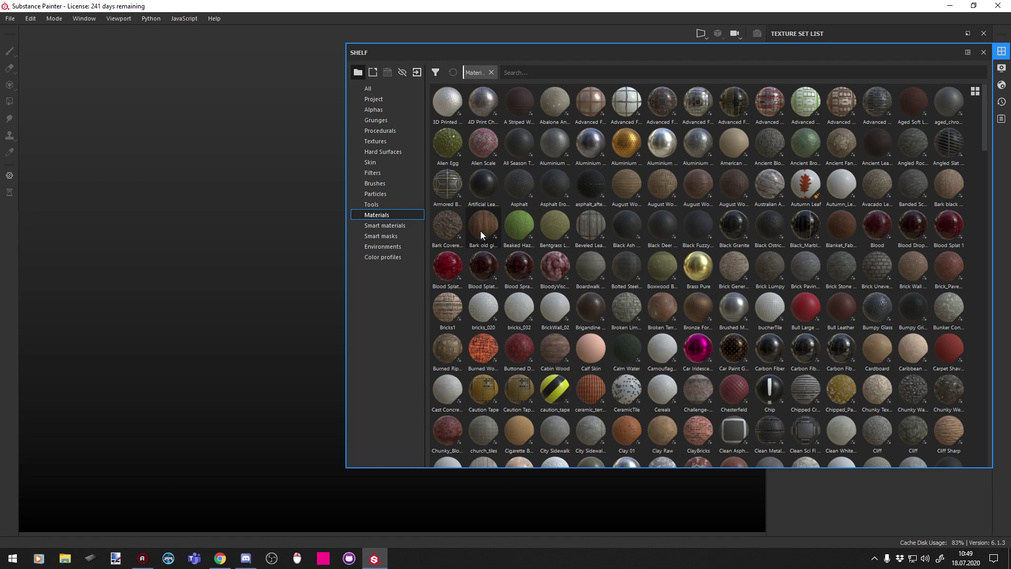
{"action": "left_click", "coordinate": [1001, 50]}
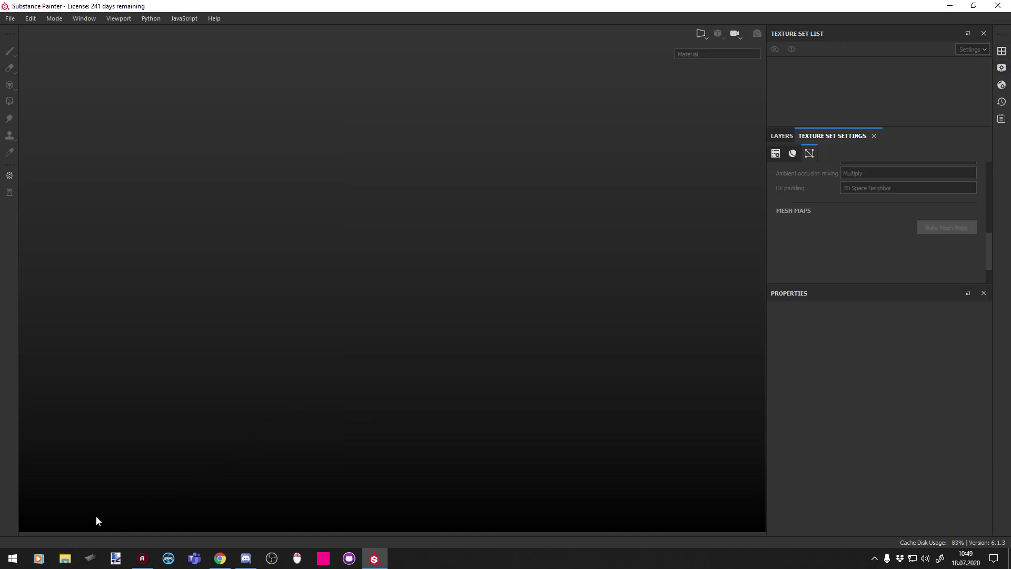
{"action": "mouse_move", "coordinate": [810, 30]}
{"action": "left_mouse_down"}
{"action": "mouse_move", "coordinate": [429, 167]}
{"action": "mouse_move", "coordinate": [797, 27]}
{"action": "left_mouse_up"}
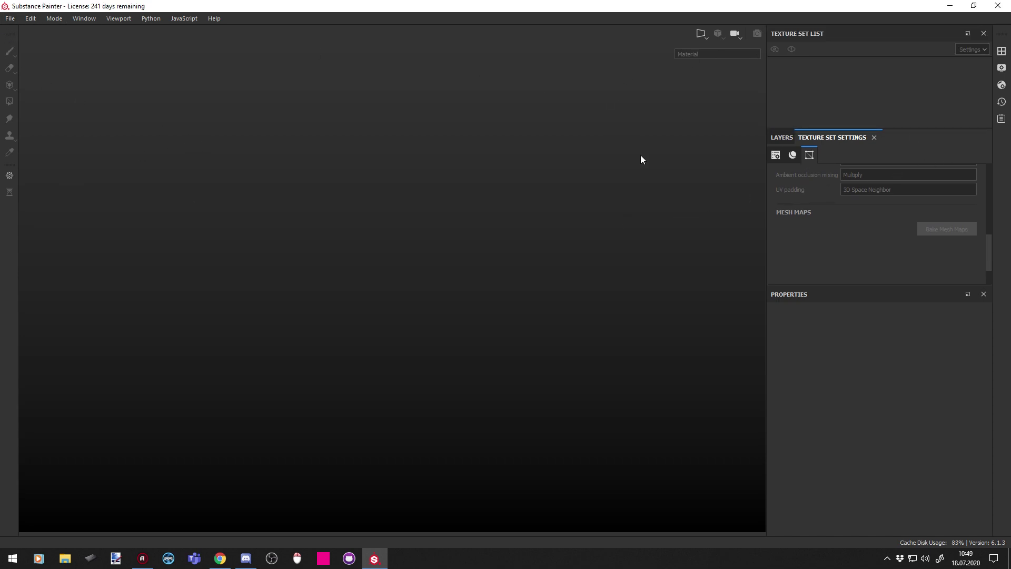
{"action": "left_click", "coordinate": [781, 137]}
{"action": "left_click", "coordinate": [817, 137]}
- Start a new project and select StadiumCAR2020_OffsetFix.fbx from the TM2020 folder as its mesh
{"action": "left_click", "coordinate": [10, 19]}
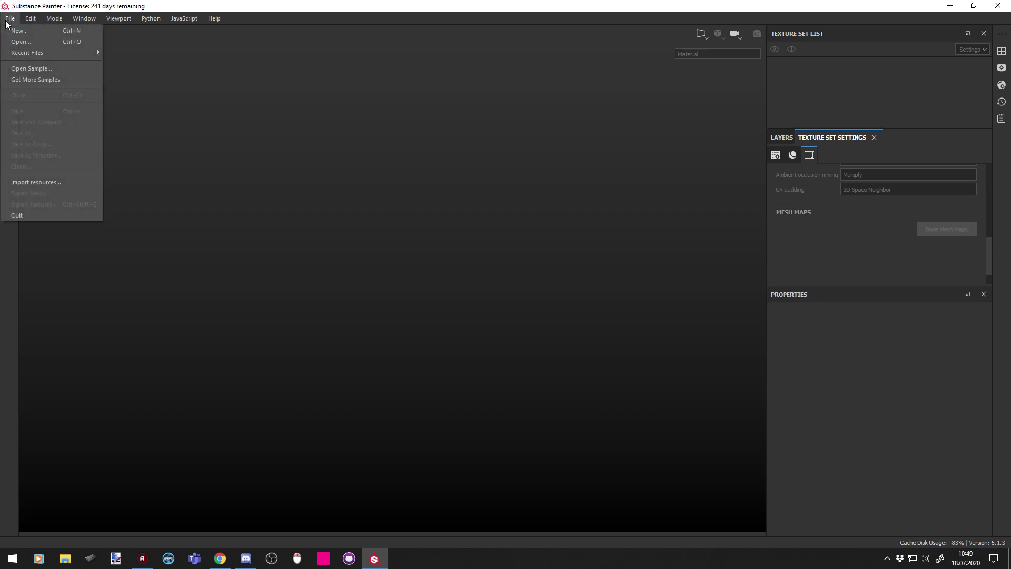
{"action": "left_click", "coordinate": [18, 32]}
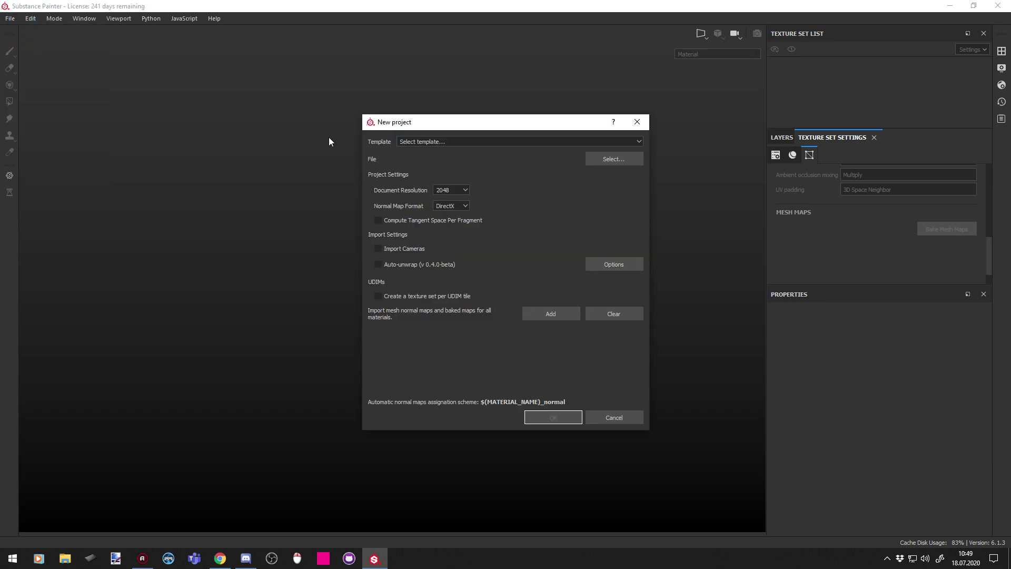
{"action": "left_click", "coordinate": [610, 163]}
{"action": "left_click_drag", "start_coordinate": [590, 132], "coordinate": [457, 213]}
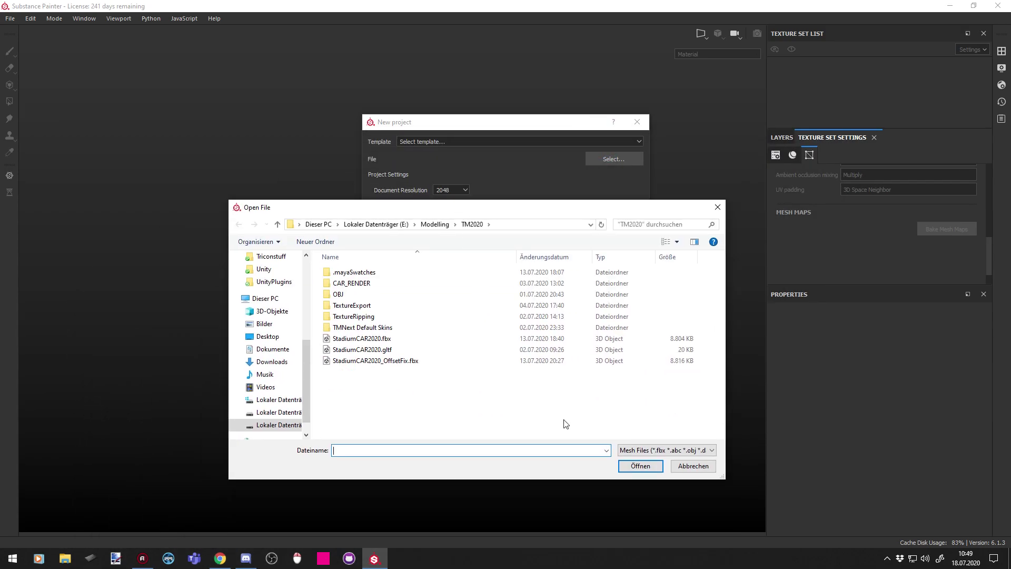
{"action": "left_click", "coordinate": [348, 362]}
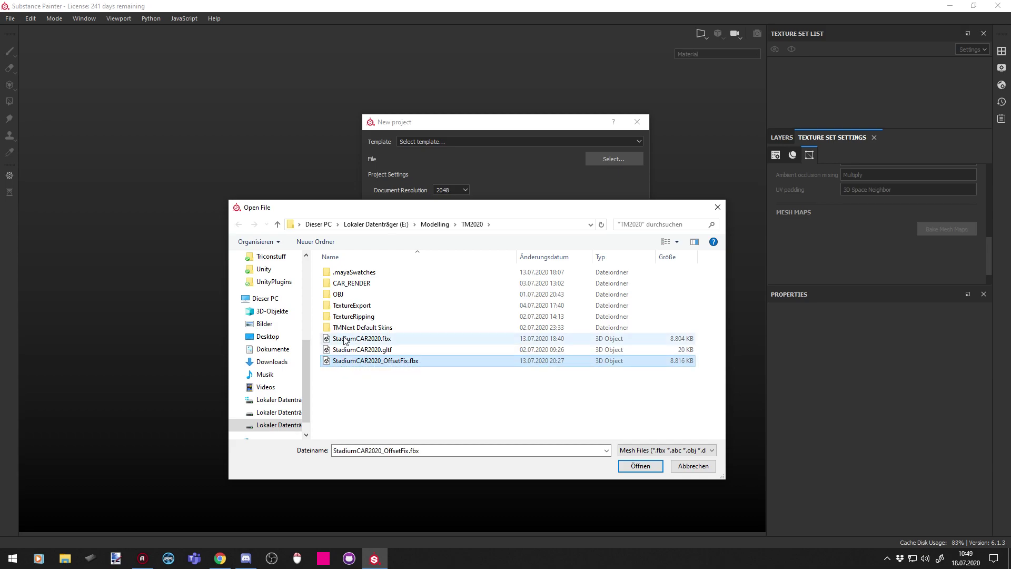
{"action": "double_click", "coordinate": [348, 362]}
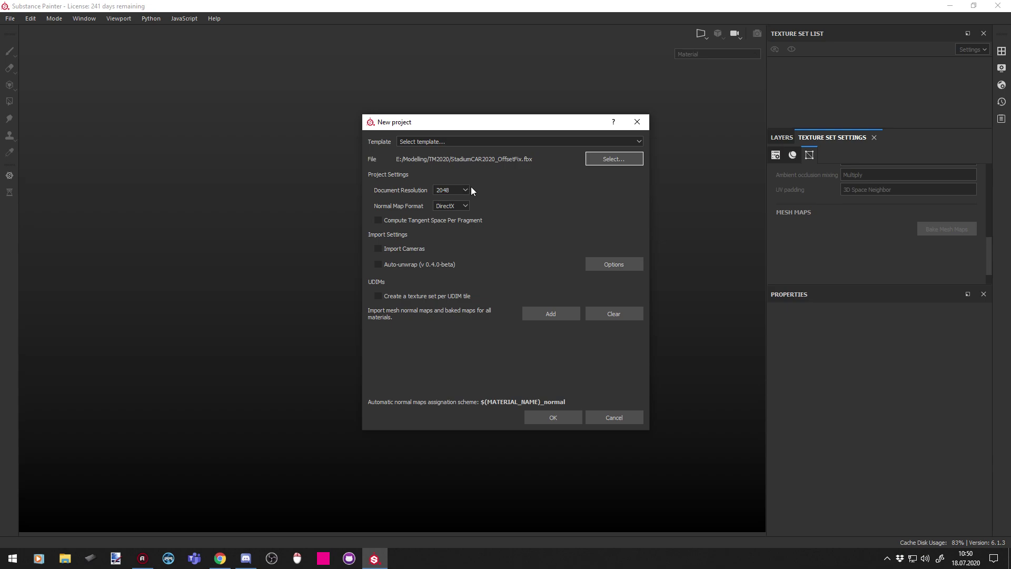
- Set the new project's document resolution to 2048
{"action": "left_click", "coordinate": [466, 190]}
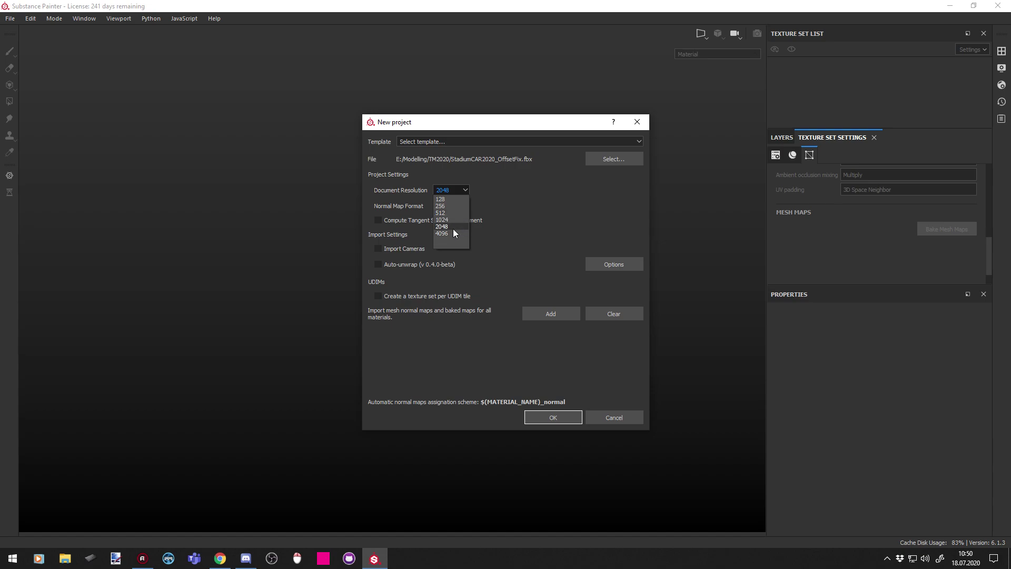
{"action": "left_click", "coordinate": [453, 229]}
{"action": "left_click", "coordinate": [456, 192]}
{"action": "left_click", "coordinate": [456, 191]}
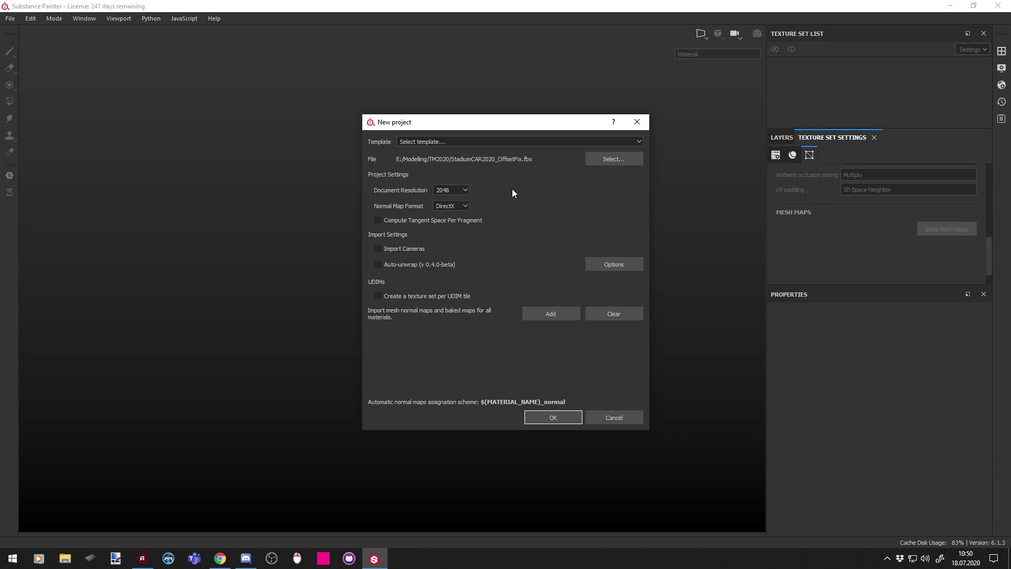
{"action": "left_click", "coordinate": [466, 190]}
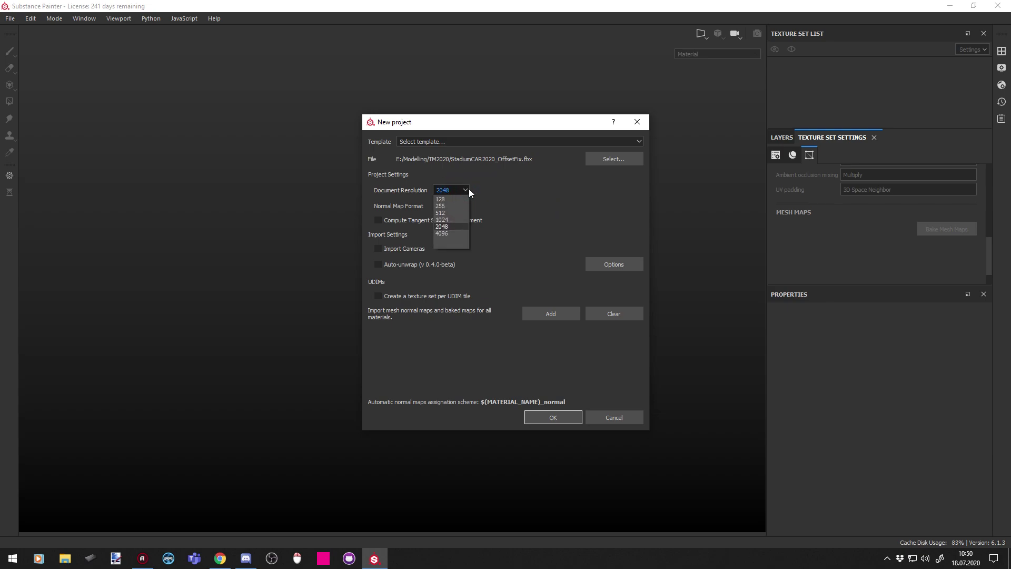
{"action": "scroll", "coordinate": [469, 189], "scroll_direction": "down", "scroll_amount": 1}
{"action": "left_click", "coordinate": [532, 187]}
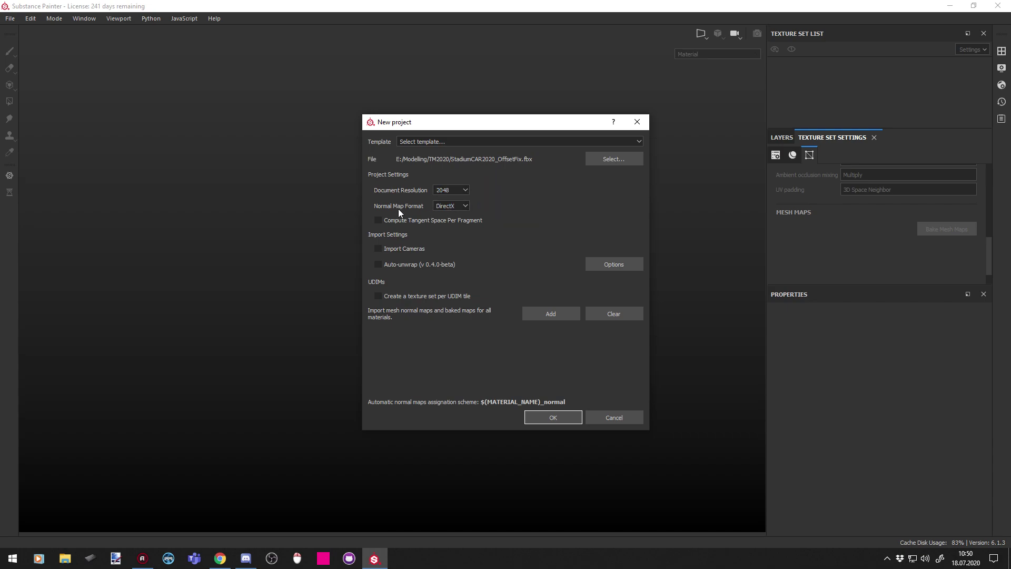
- Set the normal map format to DirectX and create the project
{"action": "left_click", "coordinate": [453, 206]}
{"action": "left_click", "coordinate": [454, 216]}
{"action": "left_click", "coordinate": [460, 207]}
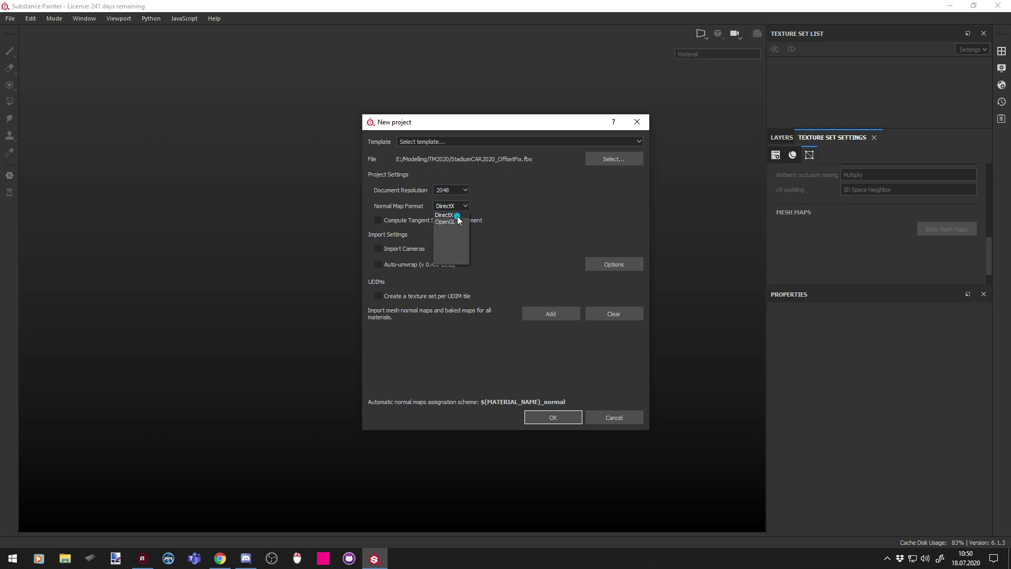
{"action": "left_click", "coordinate": [457, 216]}
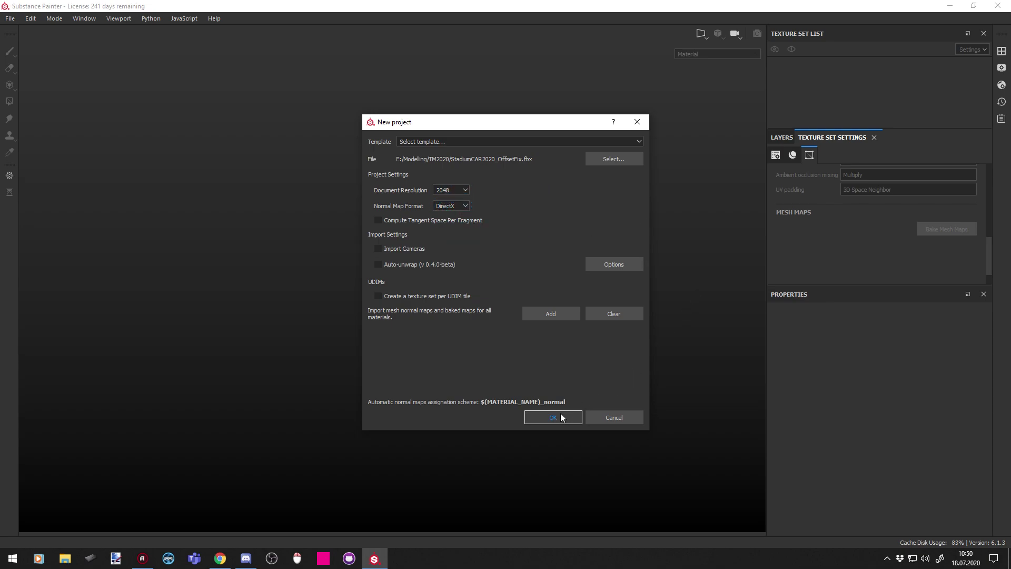
{"action": "left_click", "coordinate": [542, 418]}
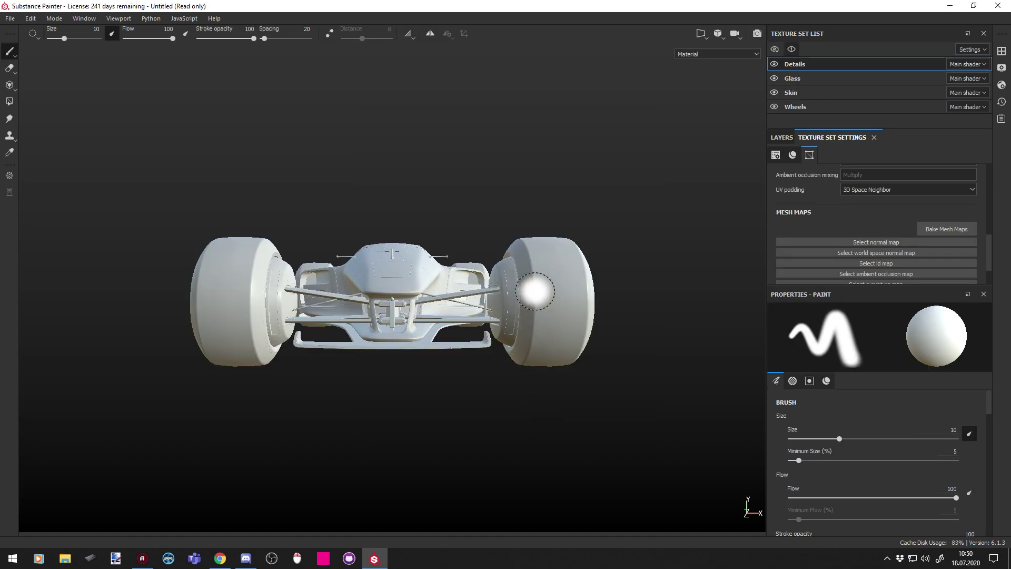
- Frame the imported car in the viewport and inspect it up close and from different angles
{"action": "left_click_drag", "start_coordinate": [416, 274], "coordinate": [384, 262], "text": "alt"}
{"action": "middle_click_drag", "start_coordinate": [384, 262], "coordinate": [220, 308], "text": "alt"}
{"action": "key", "text": "f"}
{"action": "scroll", "coordinate": [342, 266], "scroll_direction": "up", "scroll_amount": 4}
{"action": "scroll", "coordinate": [322, 276], "scroll_direction": "down", "scroll_amount": 4}
{"action": "left_click_drag", "start_coordinate": [326, 278], "coordinate": [460, 322], "text": "alt"}
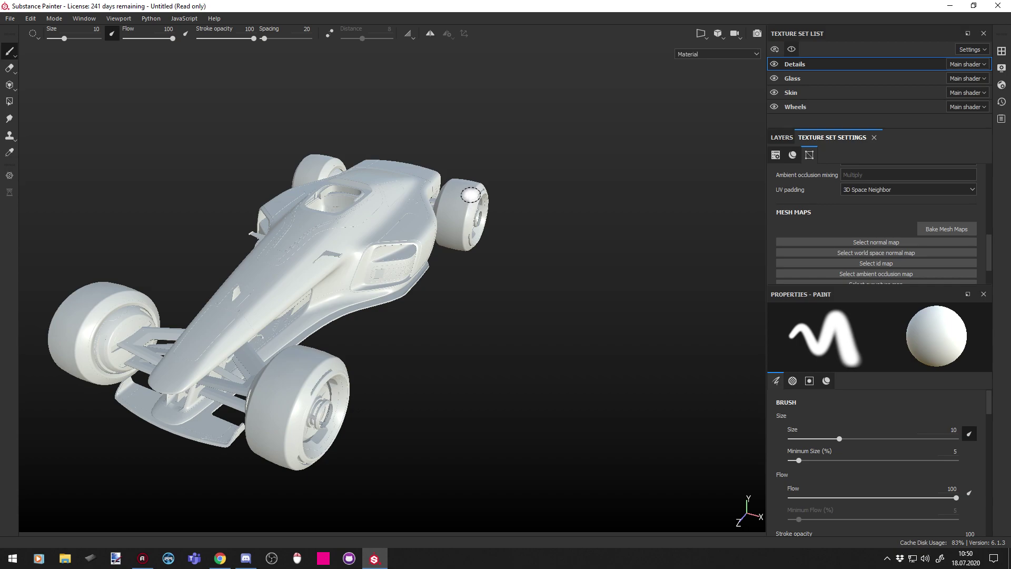
- Compare the split 3D/2D, 3D-only and 2D-only views of the car, finishing in the 3D-only view
{"action": "key", "text": "F1"}
{"action": "left_click_drag", "start_coordinate": [273, 260], "coordinate": [225, 276], "text": "alt"}
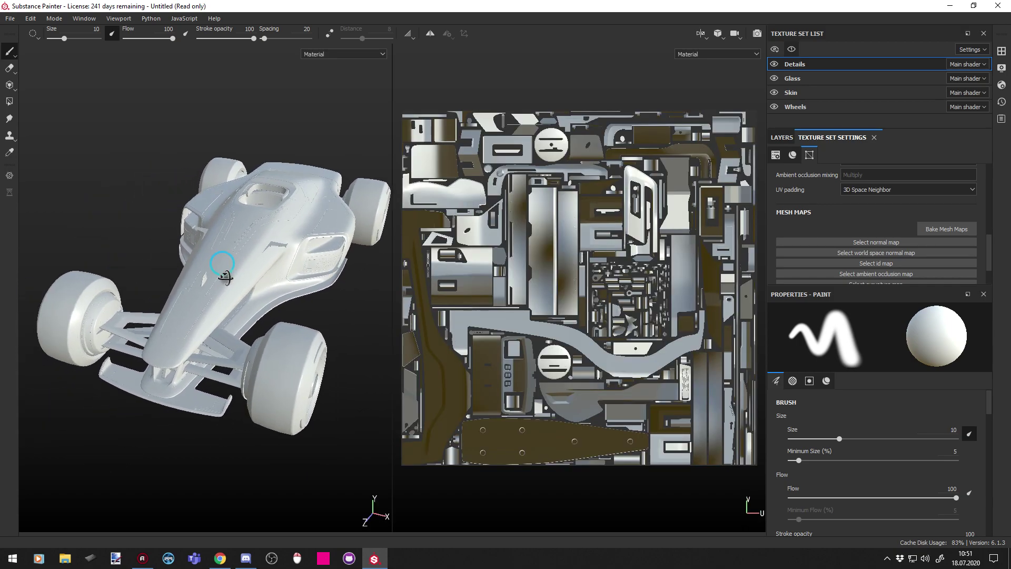
{"action": "key", "text": "F2"}
{"action": "key", "text": "F3"}
{"action": "key", "text": "F1"}
{"action": "left_click_drag", "start_coordinate": [293, 245], "coordinate": [286, 244], "text": "alt"}
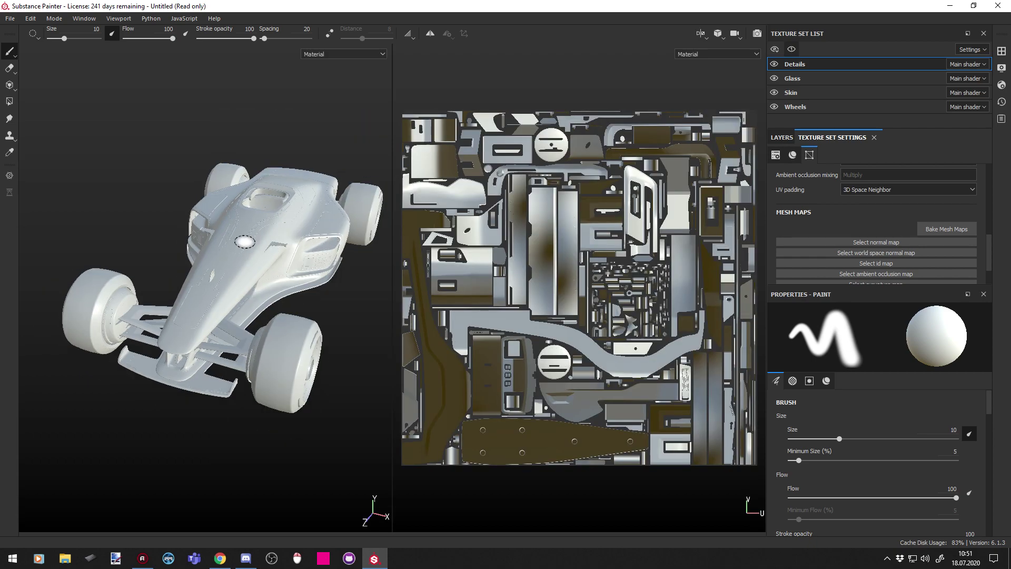
{"action": "mouse_move", "coordinate": [205, 264]}
{"action": "right_mouse_down", "text": "shift"}
{"action": "mouse_move", "coordinate": [181, 237]}
{"action": "mouse_move", "coordinate": [266, 259]}
{"action": "mouse_move", "coordinate": [257, 249]}
{"action": "mouse_move", "coordinate": [89, 234]}
{"action": "mouse_move", "coordinate": [366, 246]}
{"action": "mouse_move", "coordinate": [256, 241]}
{"action": "right_mouse_up", "text": "shift"}
{"action": "middle_click_drag", "start_coordinate": [284, 265], "coordinate": [220, 236], "text": "alt"}
{"action": "mouse_move", "coordinate": [220, 236]}
{"action": "left_mouse_down", "text": "alt"}
{"action": "mouse_move", "coordinate": [232, 218]}
{"action": "mouse_move", "coordinate": [210, 210]}
{"action": "mouse_move", "coordinate": [244, 210]}
{"action": "mouse_move", "coordinate": [243, 274]}
{"action": "mouse_move", "coordinate": [420, 181]}
{"action": "mouse_move", "coordinate": [695, 146]}
{"action": "left_mouse_up", "text": "alt"}
{"action": "key", "text": "F2"}
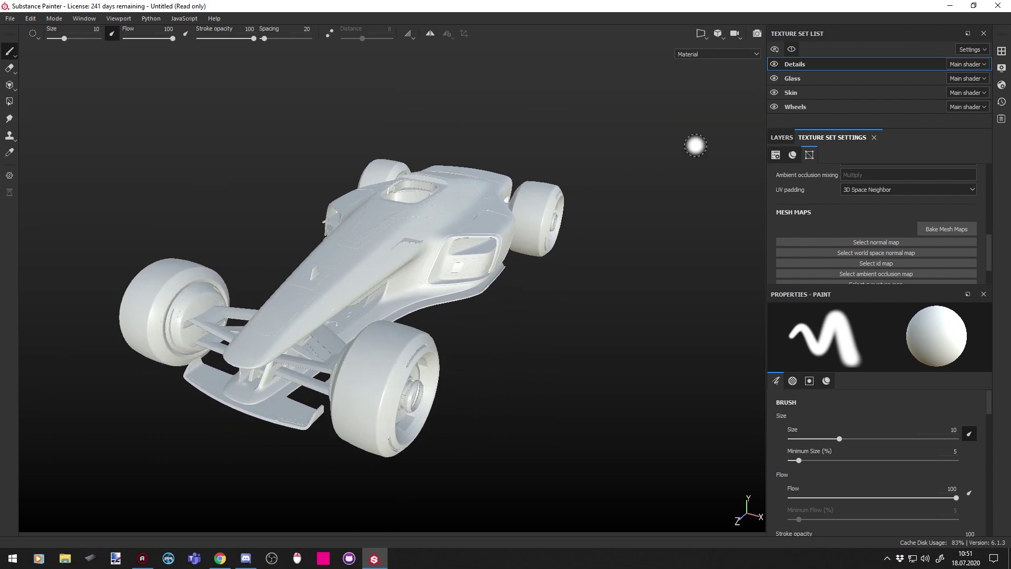
- Assign a new shader instance to the Glass texture set
{"action": "left_click", "coordinate": [814, 81]}
{"action": "left_click", "coordinate": [812, 93]}
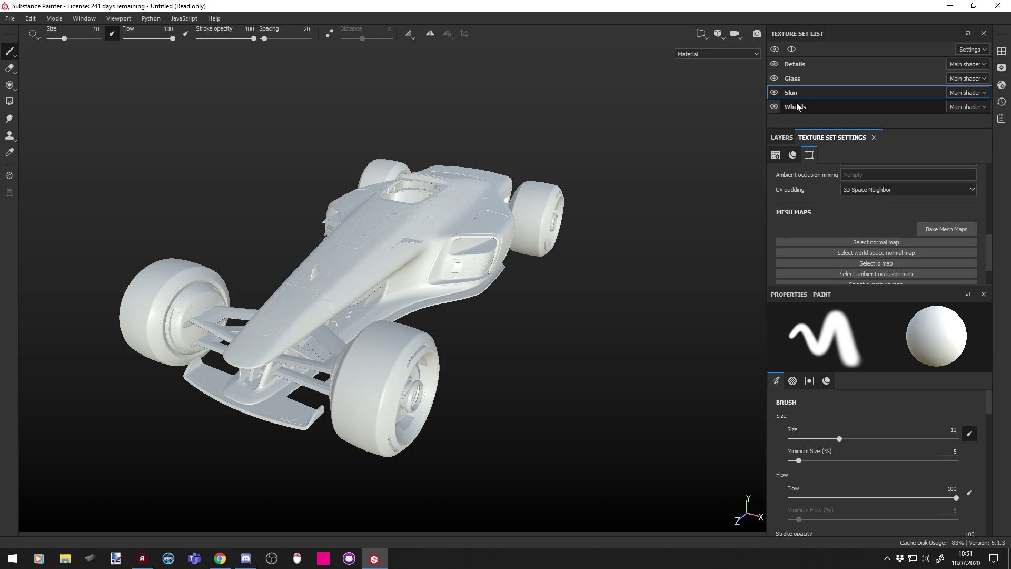
{"action": "left_click", "coordinate": [801, 82]}
{"action": "left_click", "coordinate": [967, 79]}
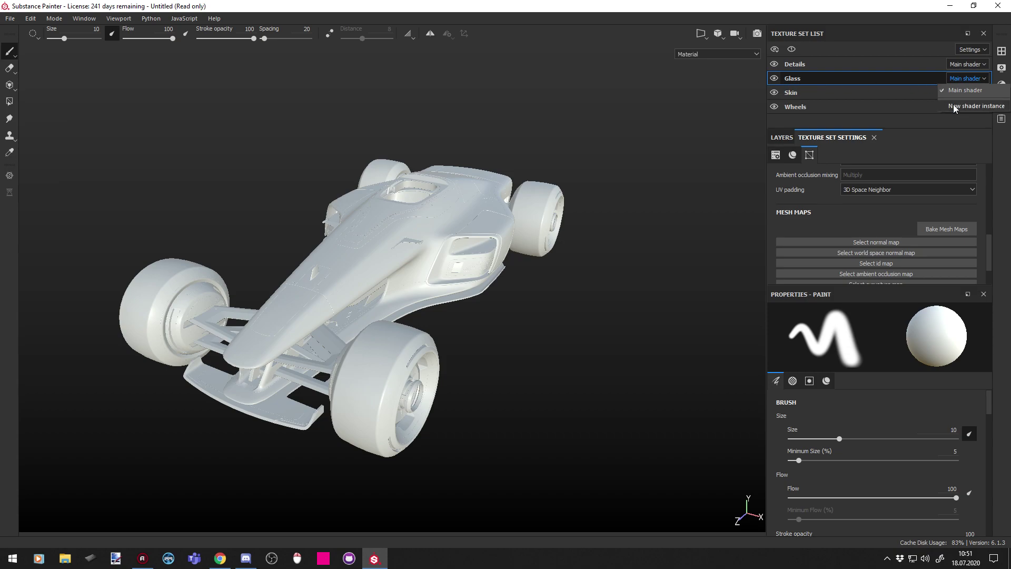
{"action": "left_click", "coordinate": [955, 108]}
{"action": "left_click", "coordinate": [972, 78]}
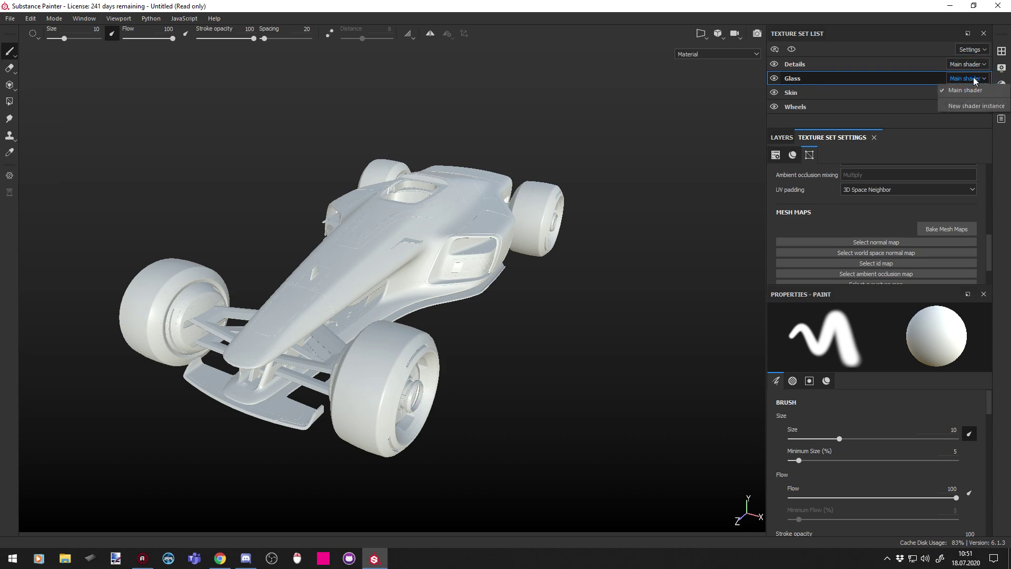
{"action": "left_click", "coordinate": [969, 106]}
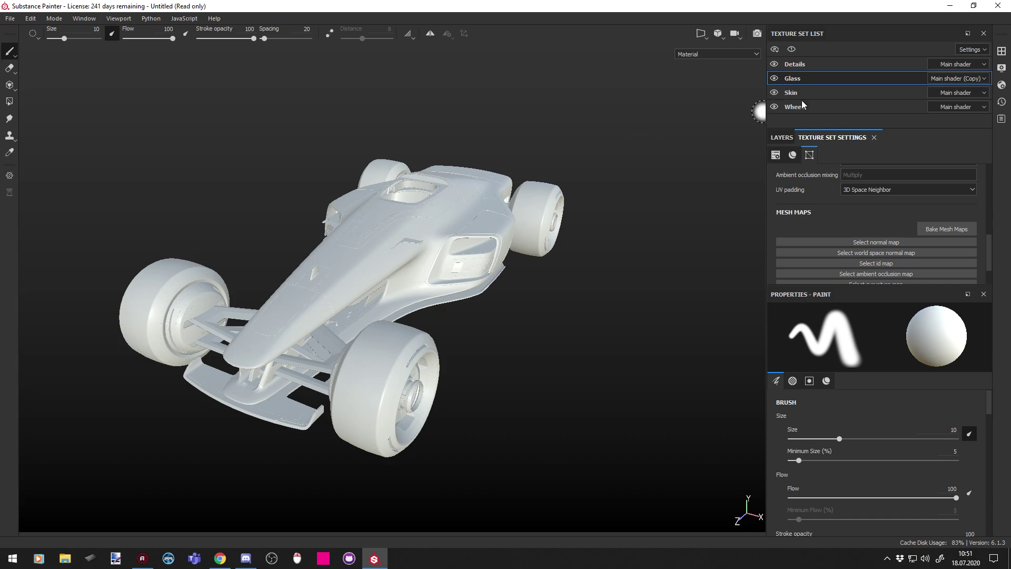
- Change the new instance's shader to pbr-metal-rough-with-alpha-blending, name it Glass, and keep it assigned to the Glass texture set
{"action": "left_click", "coordinate": [1002, 85]}
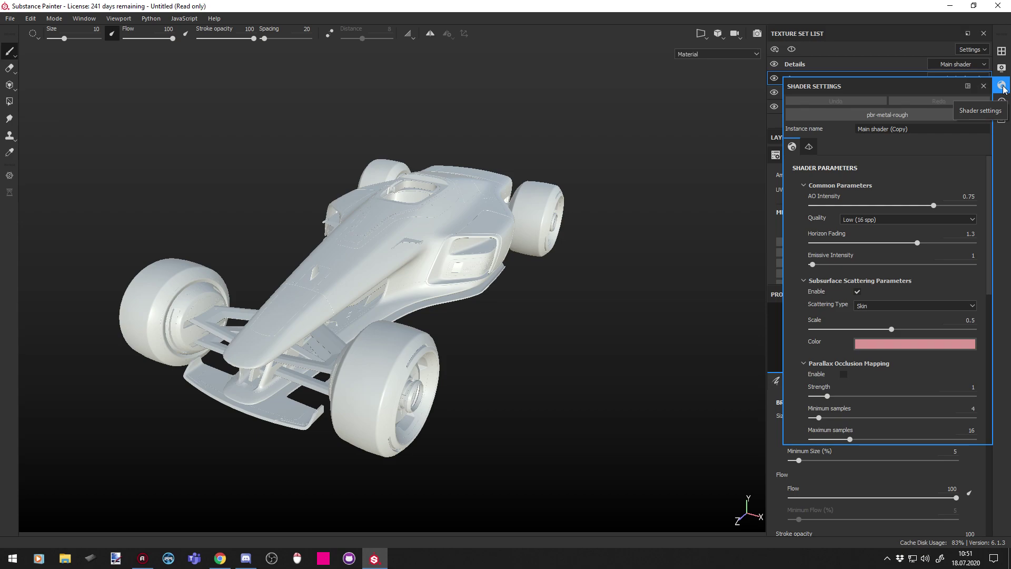
{"action": "left_click", "coordinate": [907, 115]}
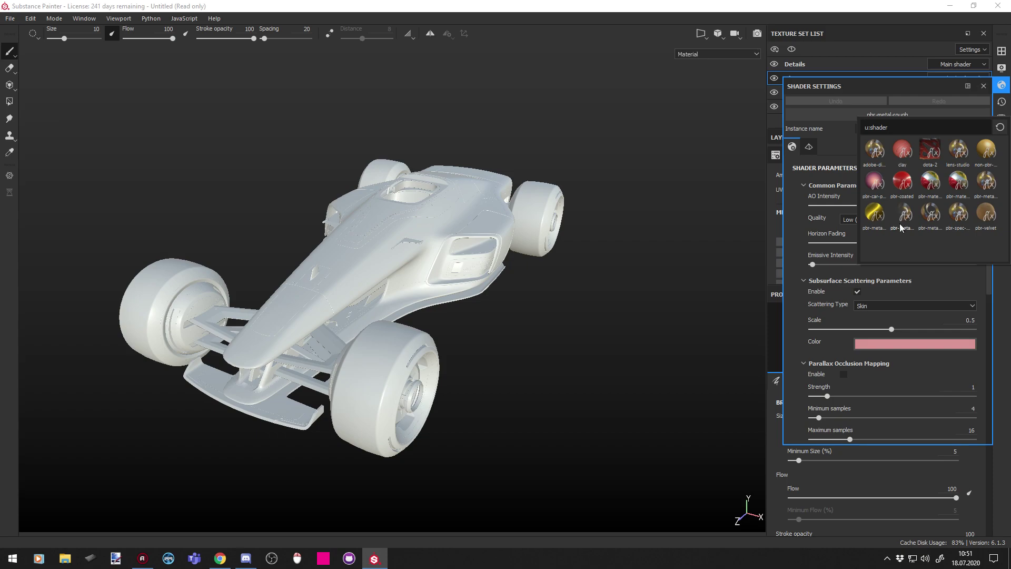
{"action": "mouse_move", "coordinate": [904, 216]}
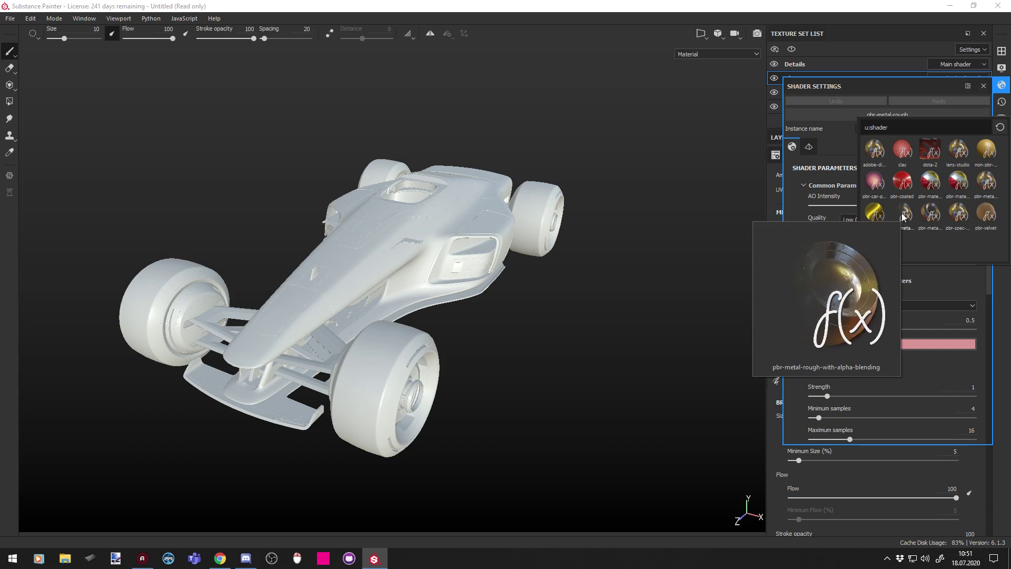
{"action": "left_click", "coordinate": [904, 216]}
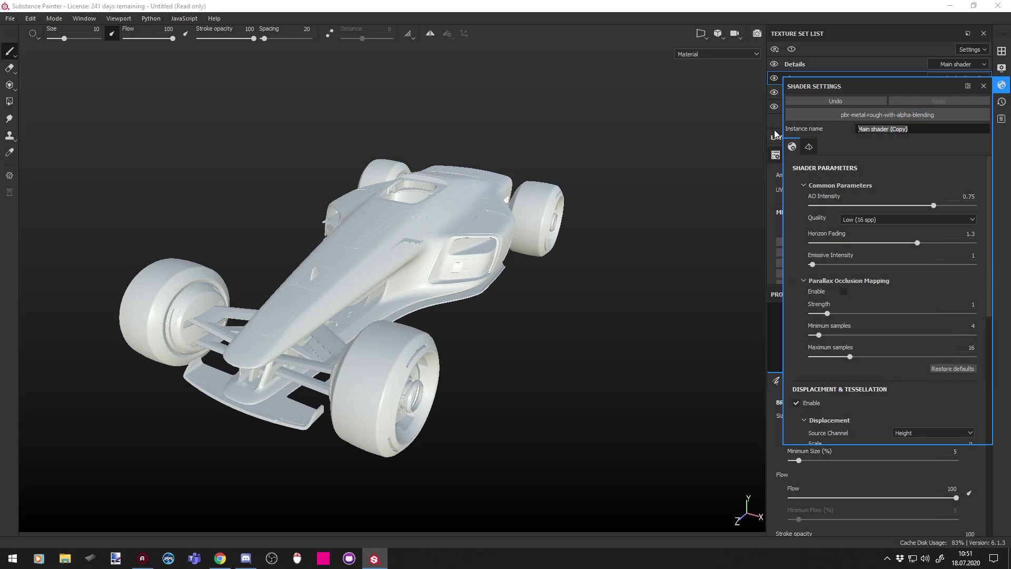
{"action": "type", "text": "Glass"}
{"action": "key", "text": "Return"}
{"action": "left_click", "coordinate": [1001, 87]}
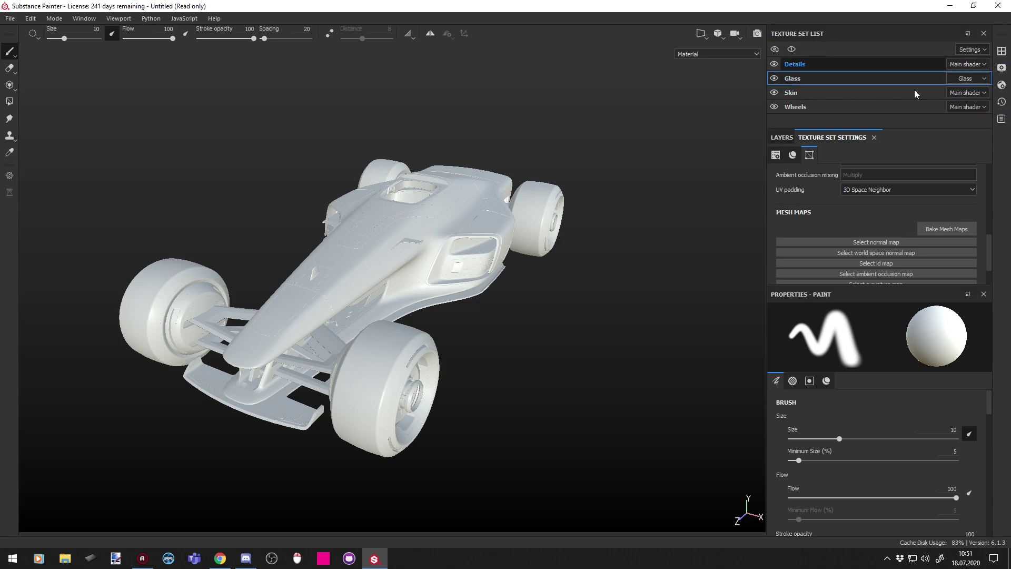
{"action": "left_click", "coordinate": [957, 79]}
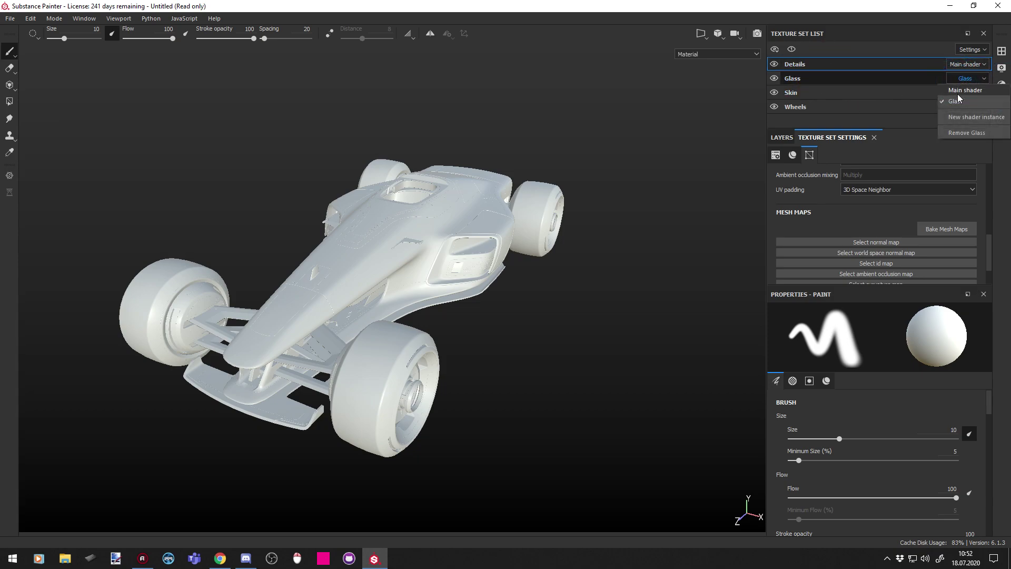
{"action": "left_click", "coordinate": [958, 100]}
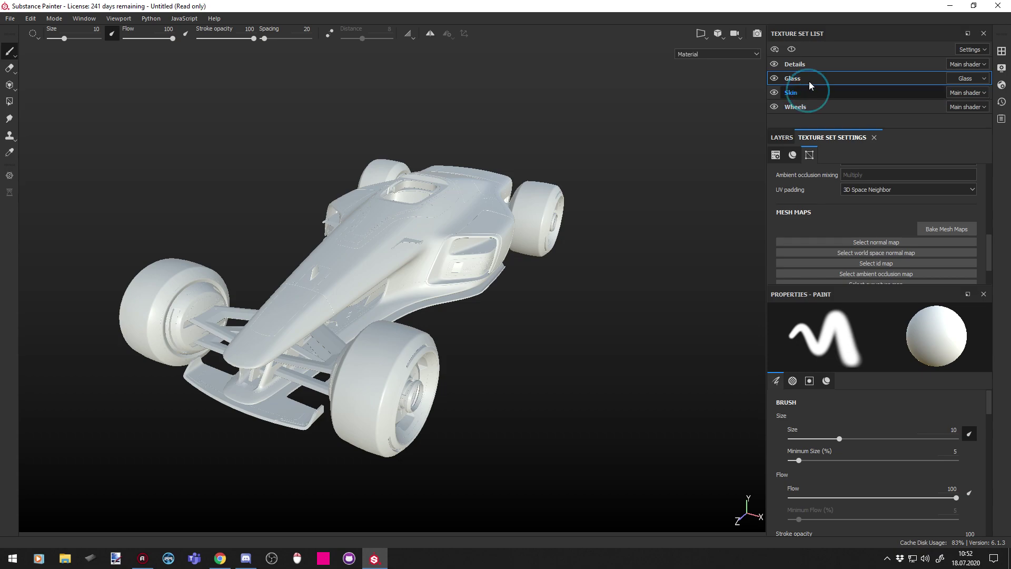
- Show the Details texture set's settings with more vertical room and review the available texture size options
{"action": "left_click", "coordinate": [811, 64]}
{"action": "scroll", "coordinate": [904, 242], "scroll_direction": "down", "scroll_amount": 1}
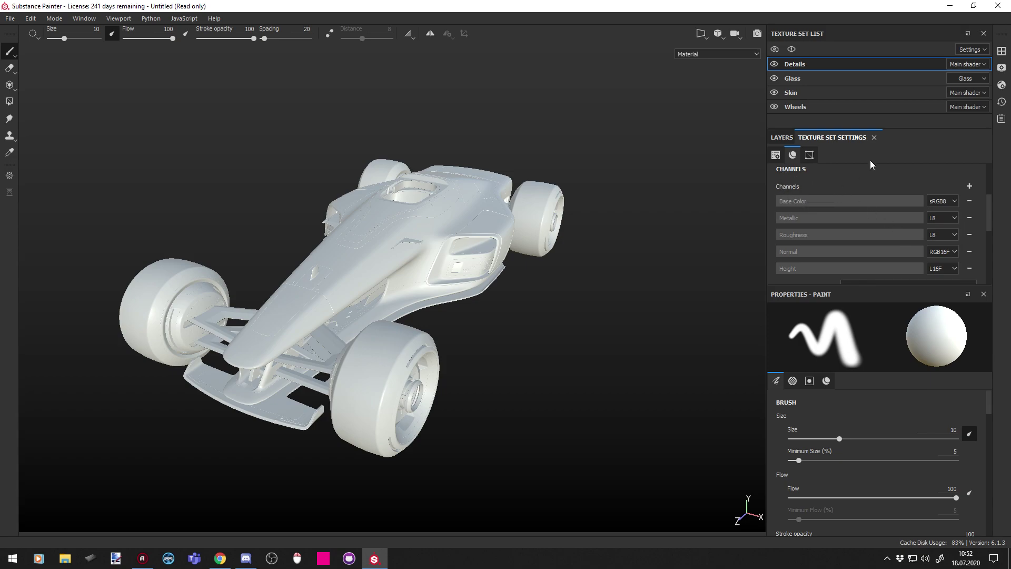
{"action": "left_click_drag", "start_coordinate": [848, 288], "coordinate": [847, 417]}
{"action": "scroll", "coordinate": [887, 323], "scroll_direction": "up", "scroll_amount": 3}
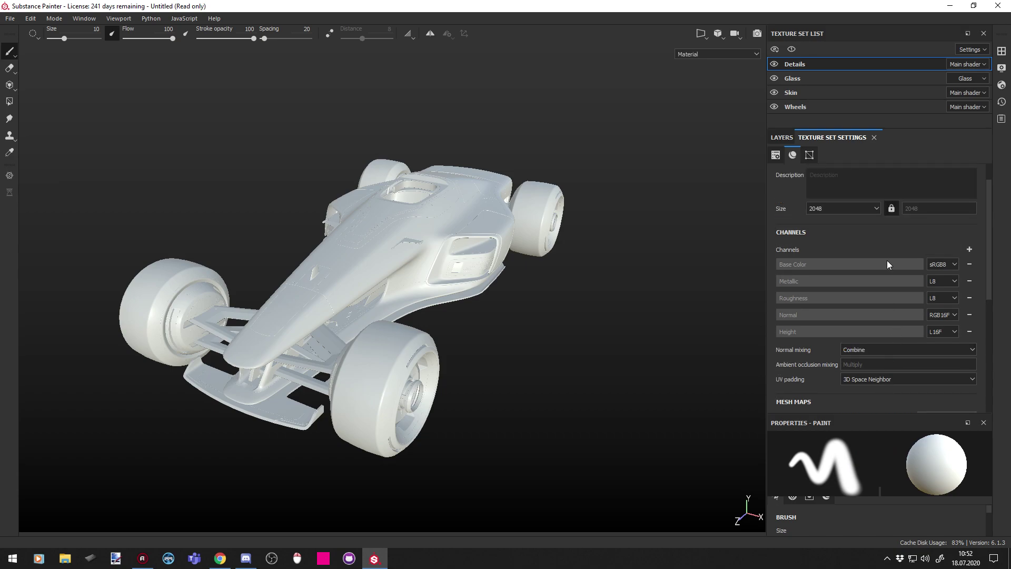
{"action": "left_click", "coordinate": [850, 238]}
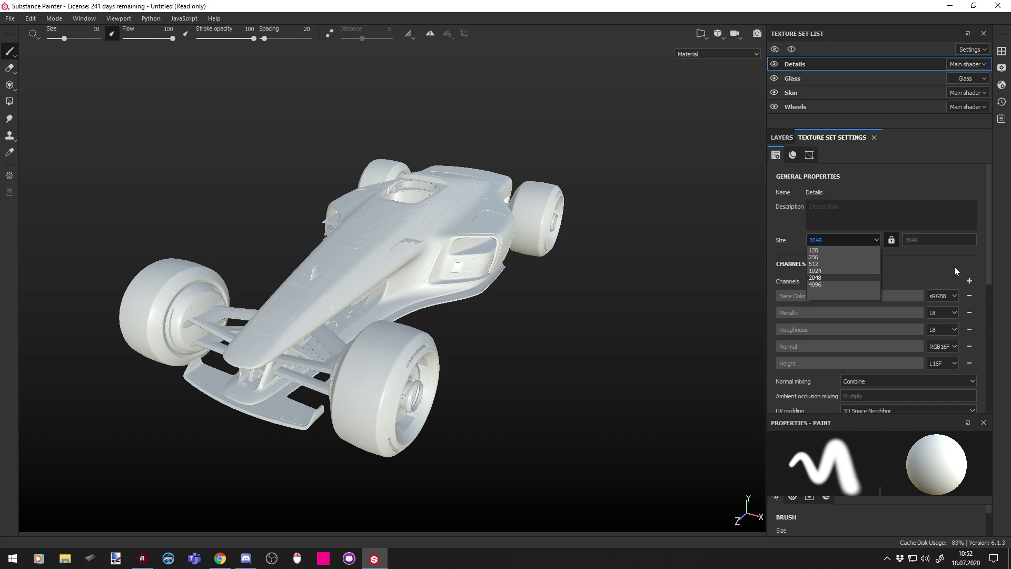
{"action": "left_click", "coordinate": [928, 266]}
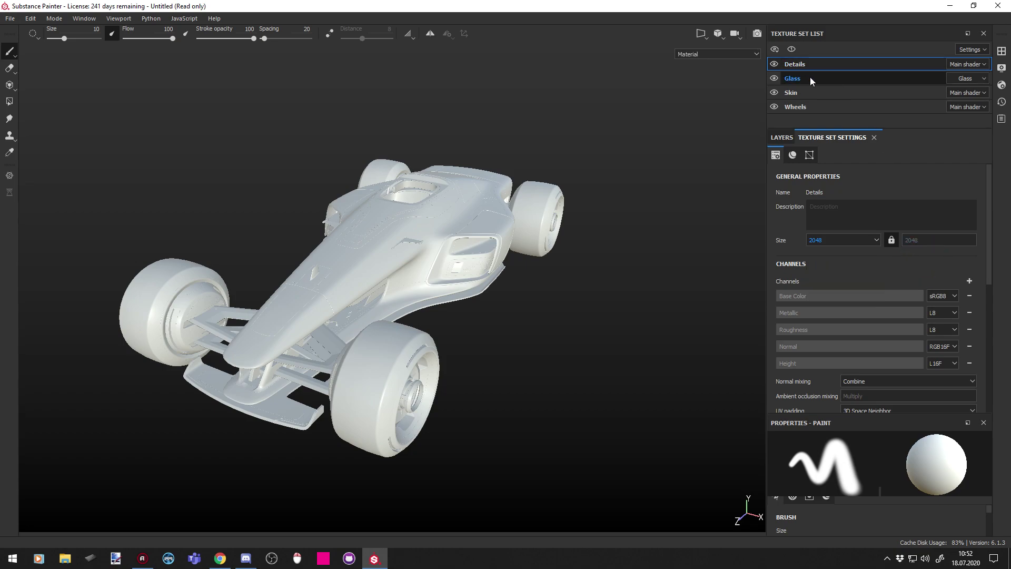
- Add an Emissive channel and a User0 channel named DirtMask to the Details texture set
{"action": "scroll", "coordinate": [910, 253], "scroll_direction": "down", "scroll_amount": 1}
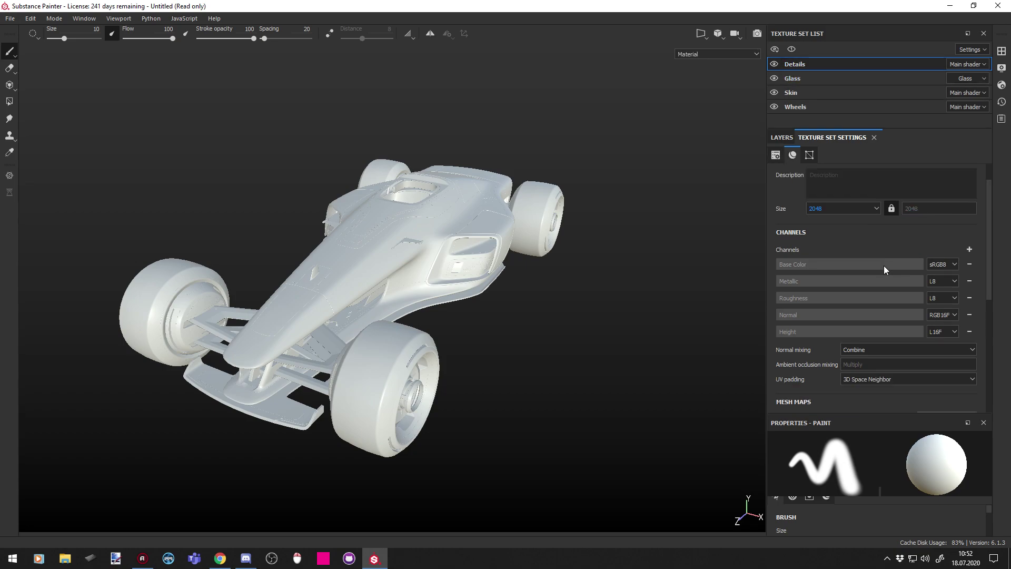
{"action": "scroll", "coordinate": [854, 350], "scroll_direction": "down", "scroll_amount": 1}
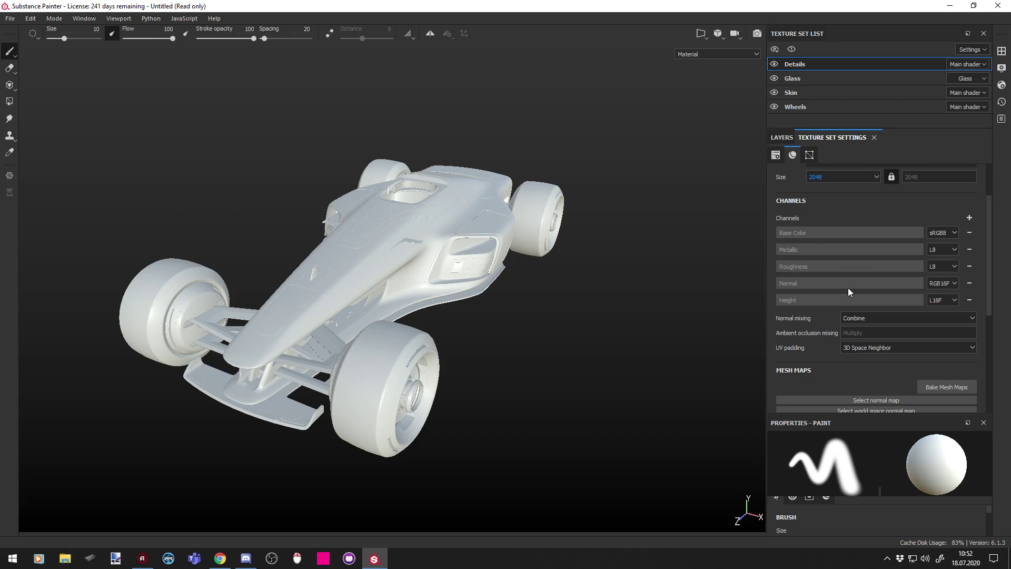
{"action": "left_click", "coordinate": [972, 219]}
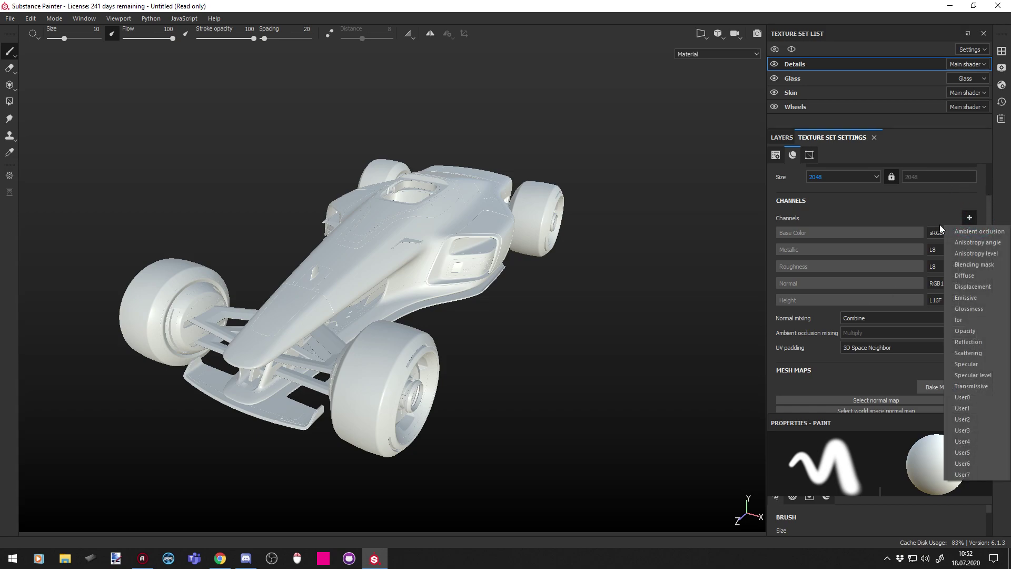
{"action": "left_click", "coordinate": [980, 298]}
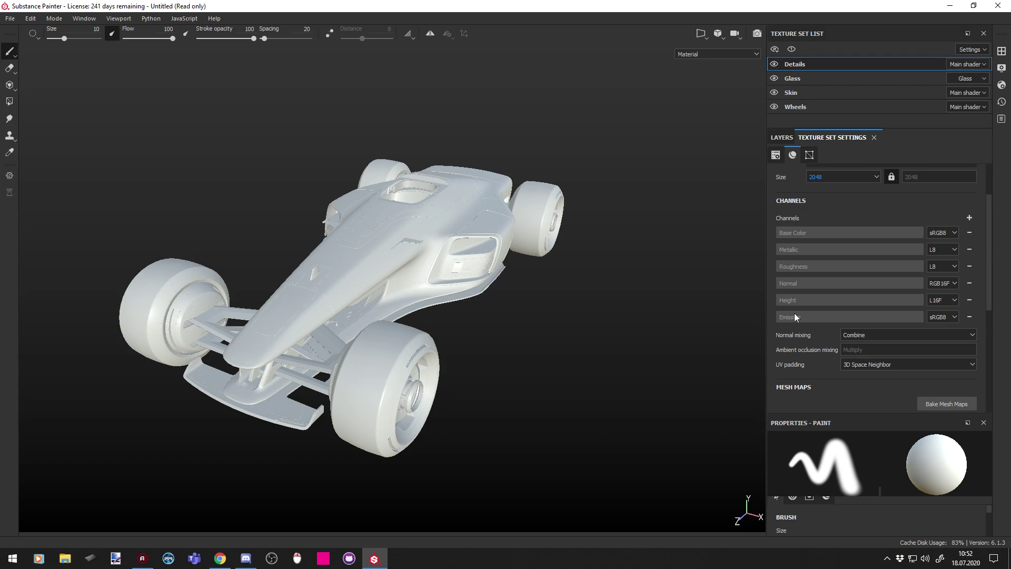
{"action": "left_click", "coordinate": [970, 218]}
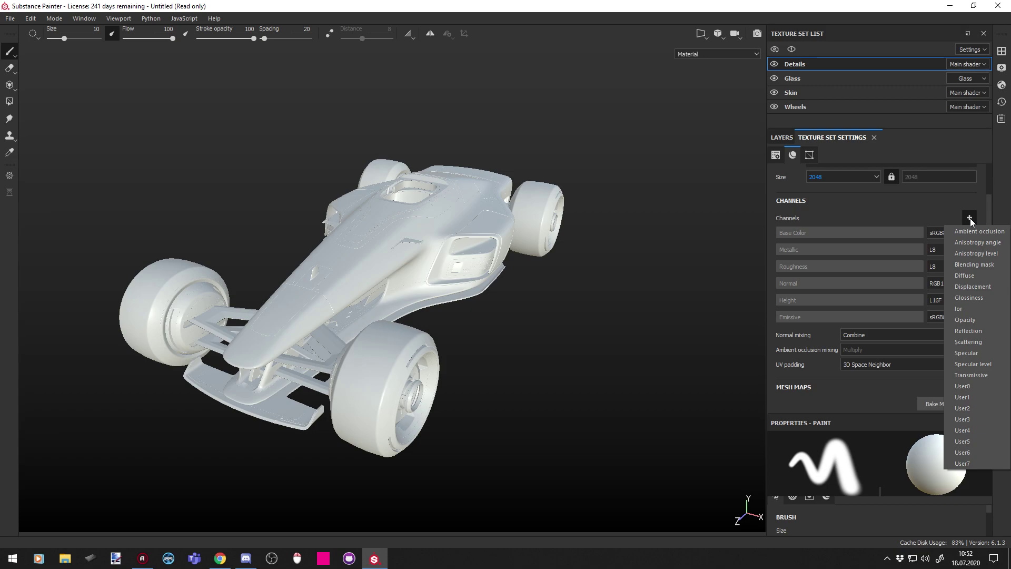
{"action": "left_click", "coordinate": [975, 387]}
{"action": "left_click", "coordinate": [864, 333]}
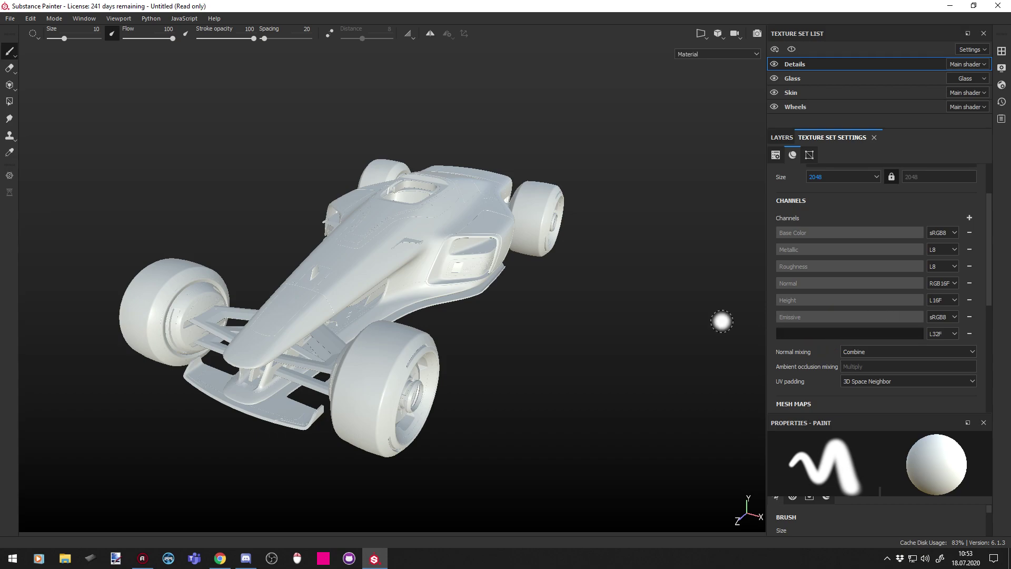
{"action": "type", "text": "DirtMask"}
- Add Opacity and Emissive channels to the Glass texture set
{"action": "left_click", "coordinate": [799, 78]}
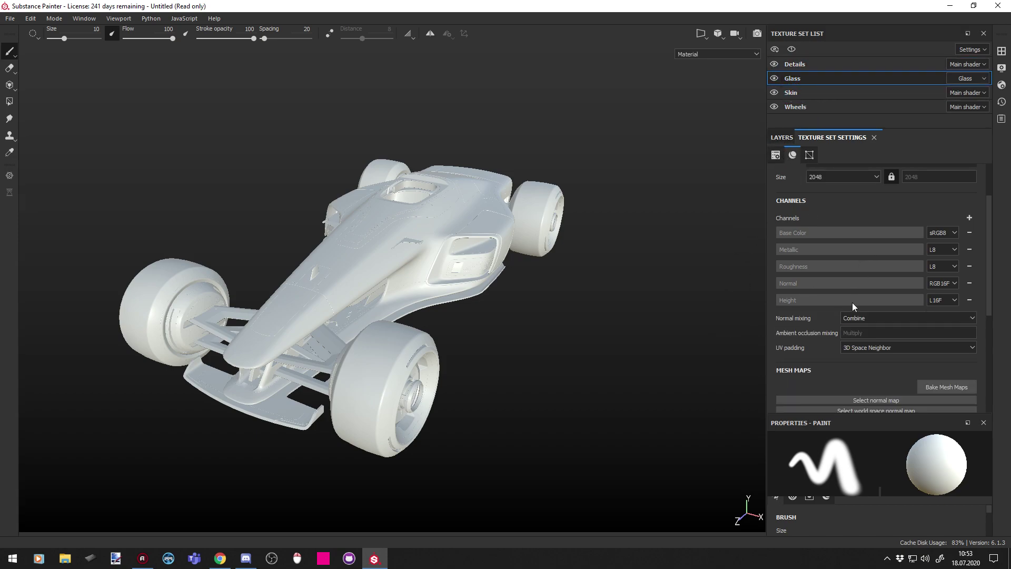
{"action": "scroll", "coordinate": [853, 302], "scroll_direction": "up", "scroll_amount": 1}
{"action": "scroll", "coordinate": [852, 300], "scroll_direction": "up", "scroll_amount": 1}
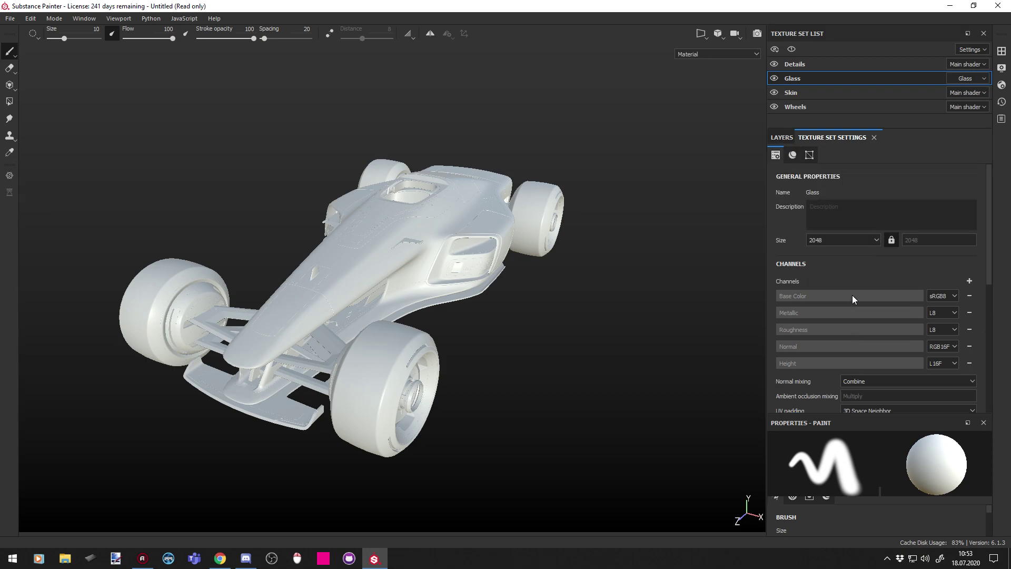
{"action": "scroll", "coordinate": [852, 295], "scroll_direction": "down", "scroll_amount": 1}
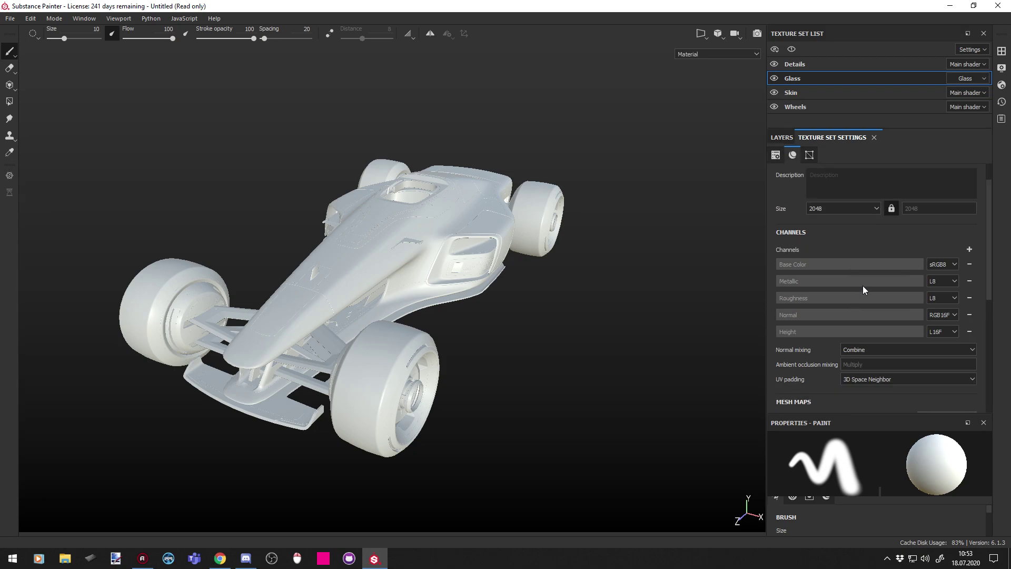
{"action": "left_click", "coordinate": [971, 251]}
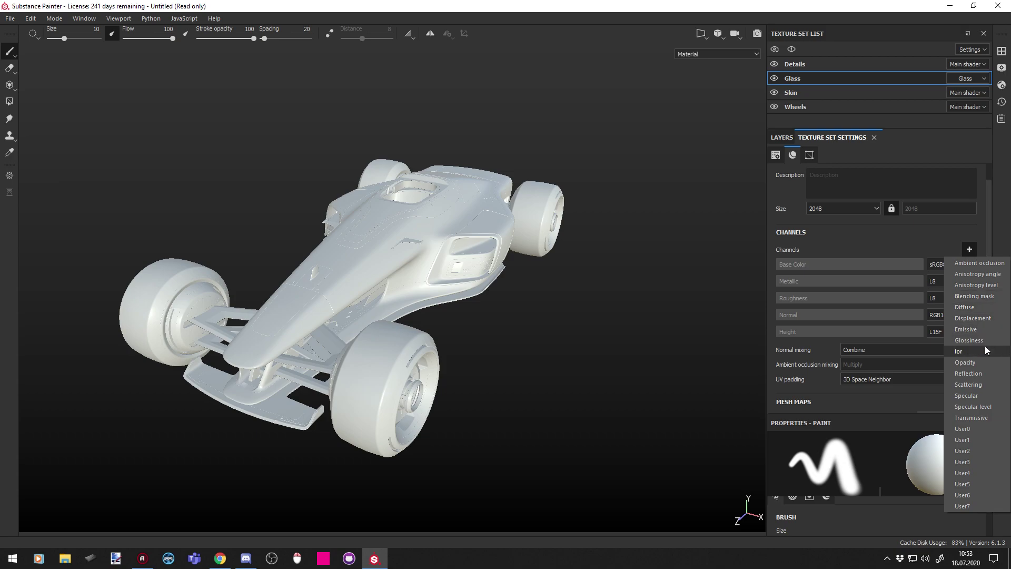
{"action": "left_click", "coordinate": [982, 363]}
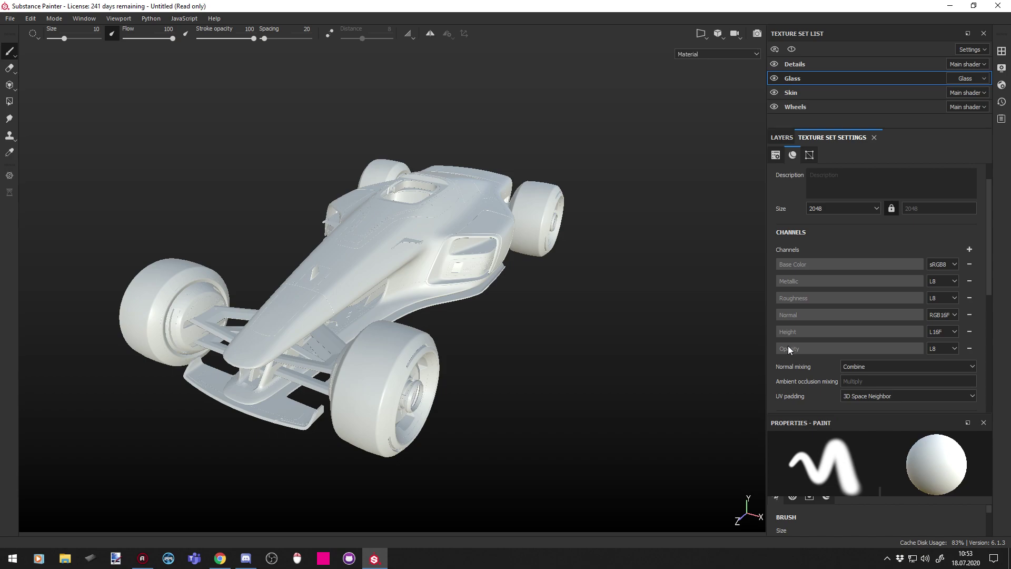
{"action": "left_click", "coordinate": [969, 249]}
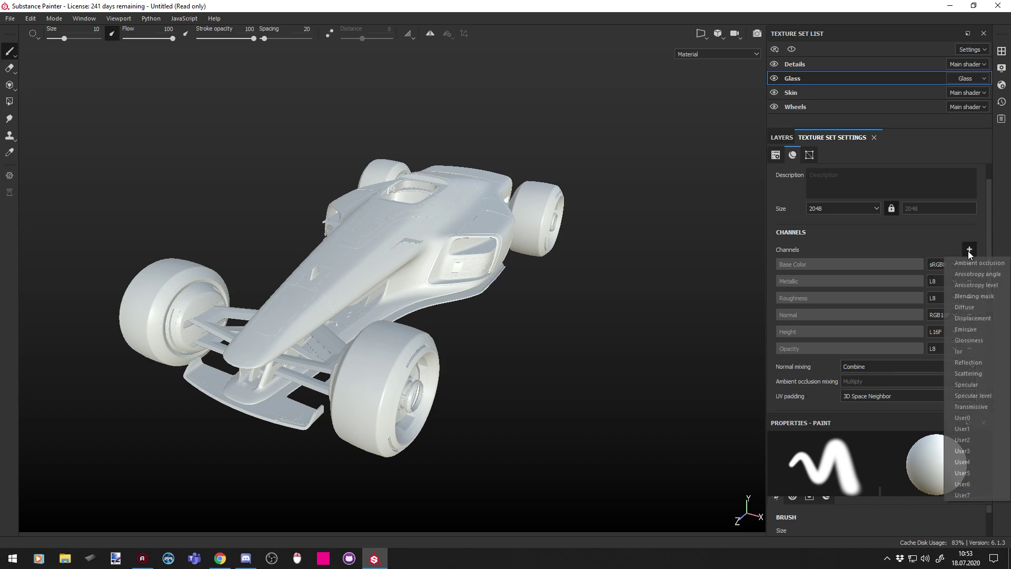
{"action": "left_click", "coordinate": [976, 331]}
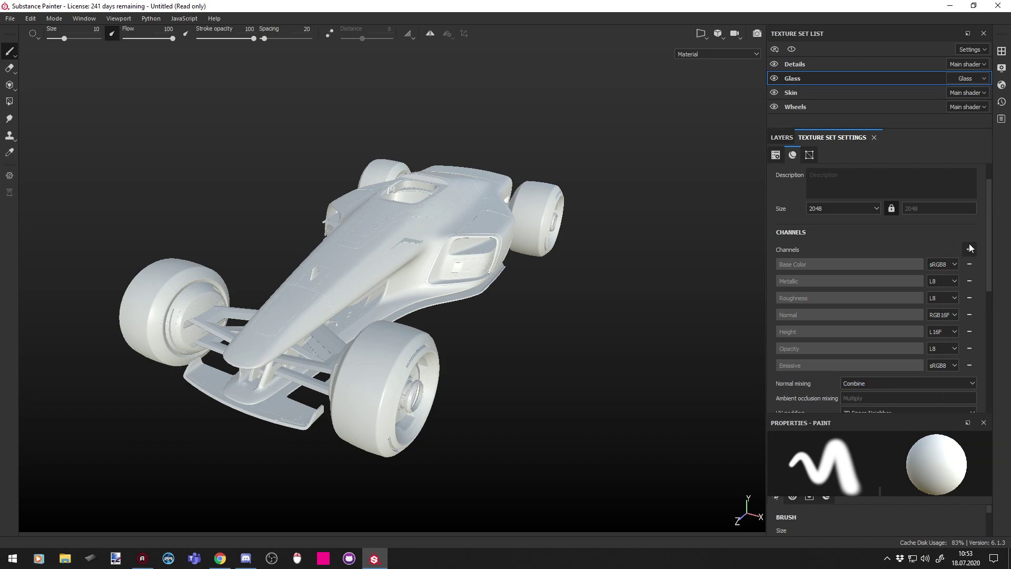
- Add a User0 channel to the Glass texture set and name it DirtMask
{"action": "left_click", "coordinate": [969, 248]}
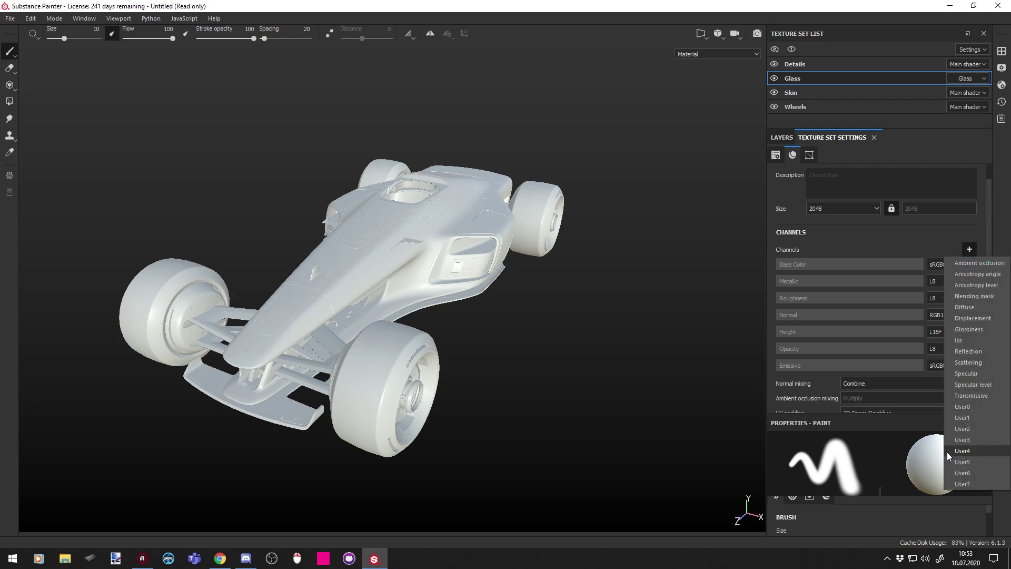
{"action": "left_click", "coordinate": [972, 408]}
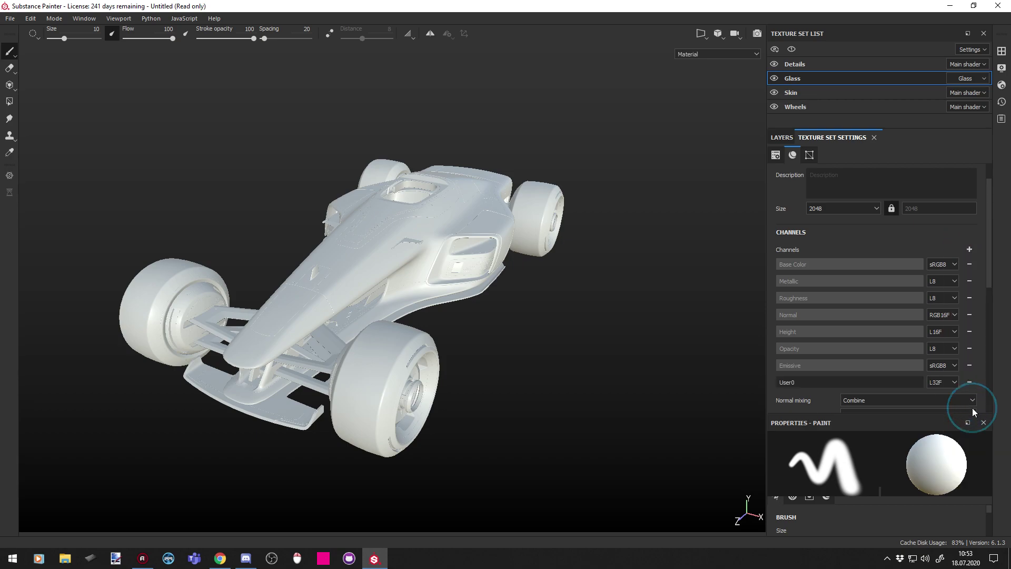
{"action": "type", "text": "DirtMask"}
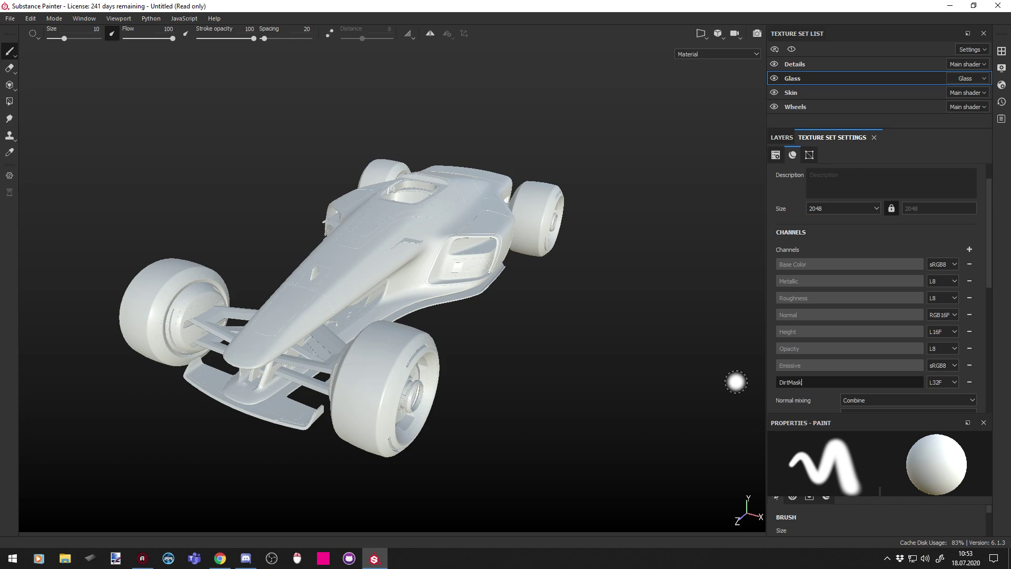
- Add an Emissive channel to both the Skin and the Wheels texture sets
{"action": "left_click", "coordinate": [817, 92]}
{"action": "left_click", "coordinate": [970, 249]}
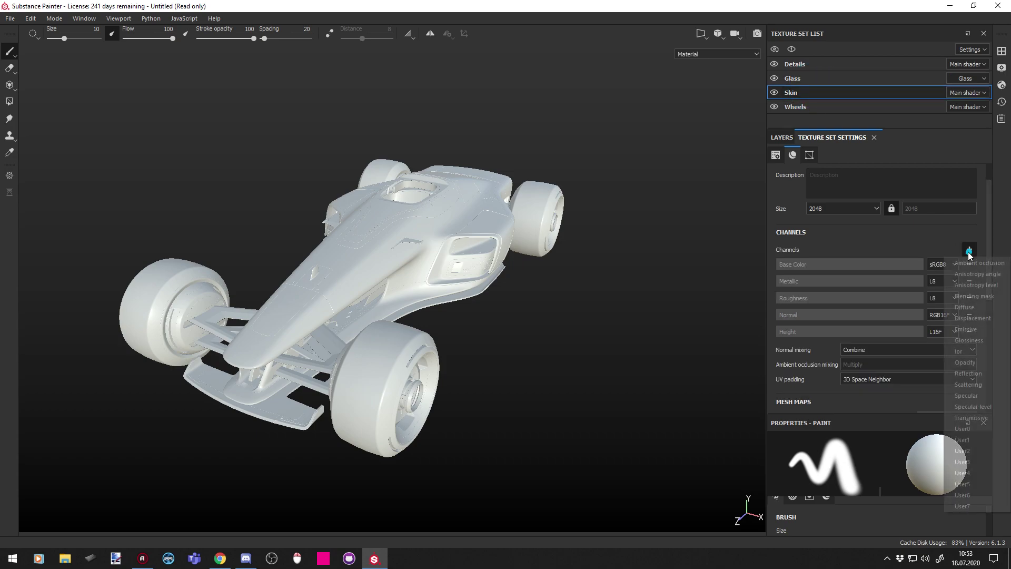
{"action": "left_click", "coordinate": [979, 329]}
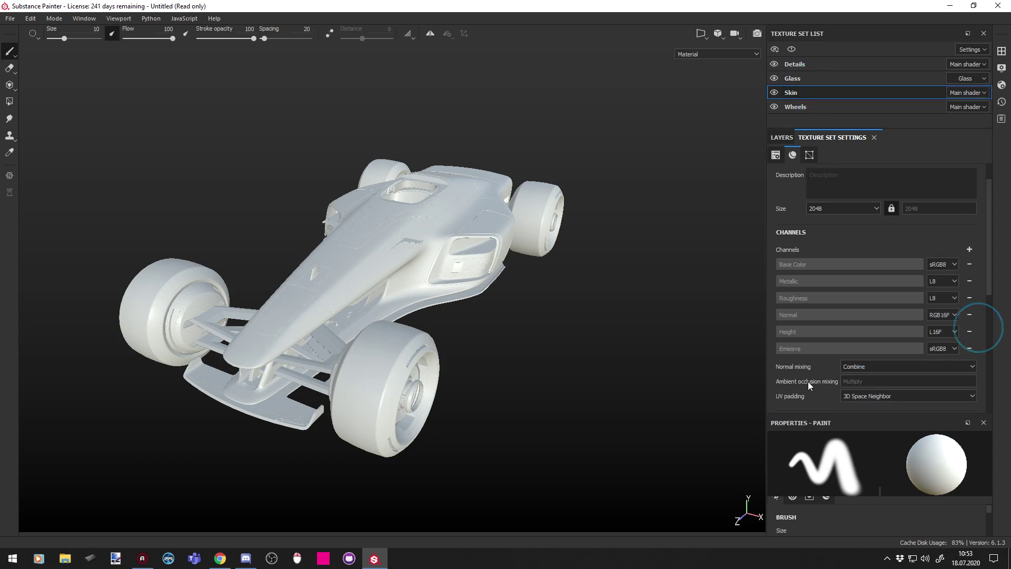
{"action": "left_click", "coordinate": [811, 110]}
{"action": "left_click", "coordinate": [969, 249]}
{"action": "left_click", "coordinate": [980, 331]}
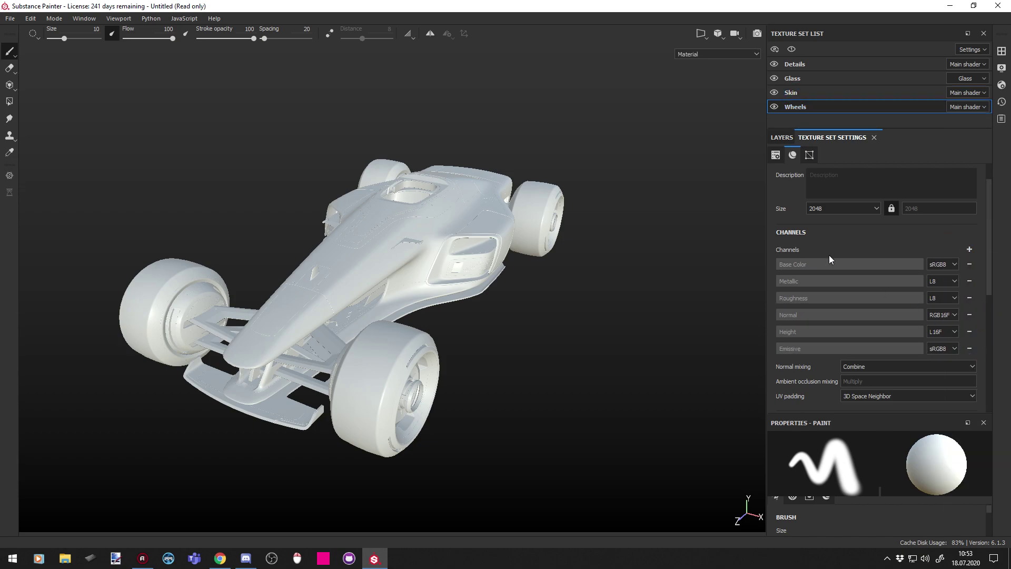
- Add a User0 channel to the Wheels texture set and name it DirtMask
{"action": "left_click", "coordinate": [976, 249]}
{"action": "left_click", "coordinate": [957, 419]}
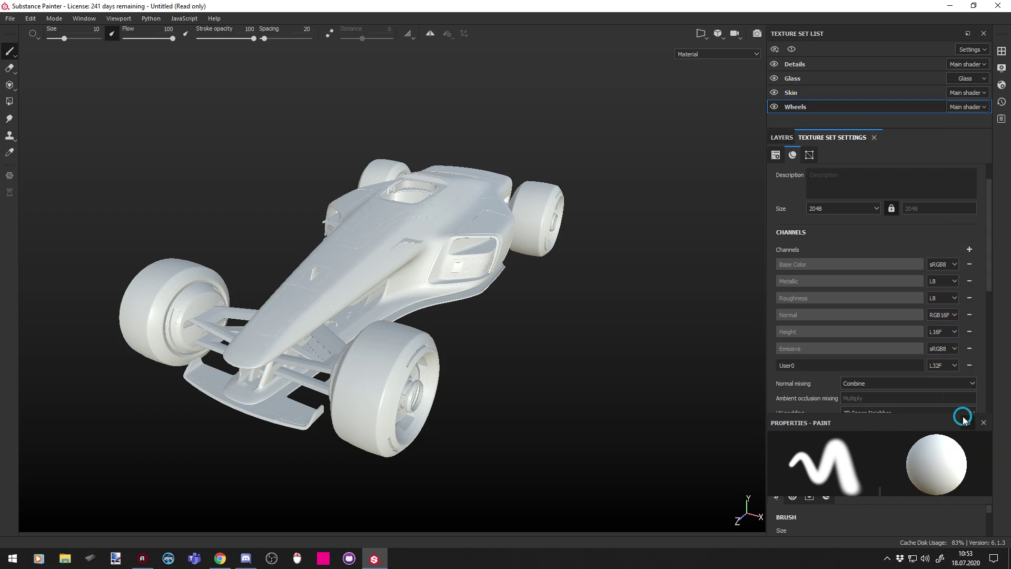
{"action": "type", "text": "MA"}
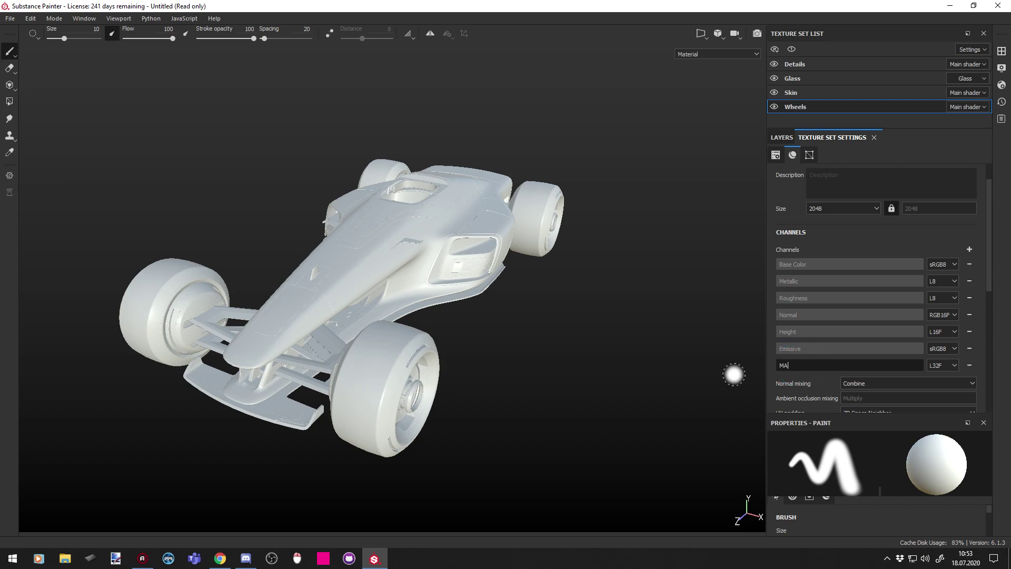
{"action": "key", "text": "BackSpace"}
{"action": "type", "text": "as"}
{"action": "key", "text": "BackSpace"}
{"action": "key", "text": "BackSpace"}
{"action": "key", "text": "BackSpace"}
{"action": "type", "text": "DirtMask"}
- Add a User0 channel to the Skin texture set and name it DirtMask
{"action": "left_click", "coordinate": [793, 92]}
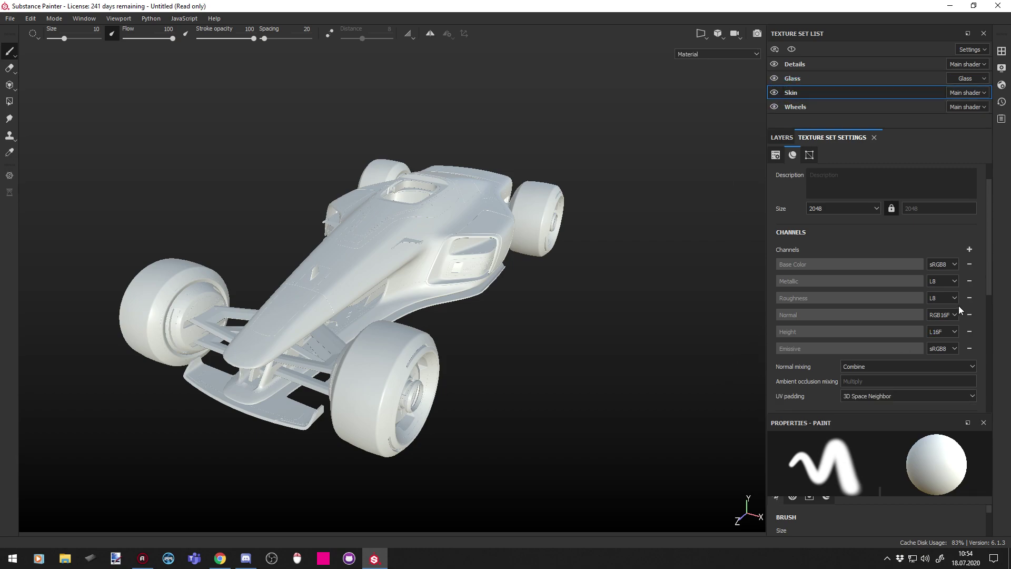
{"action": "left_click", "coordinate": [969, 249]}
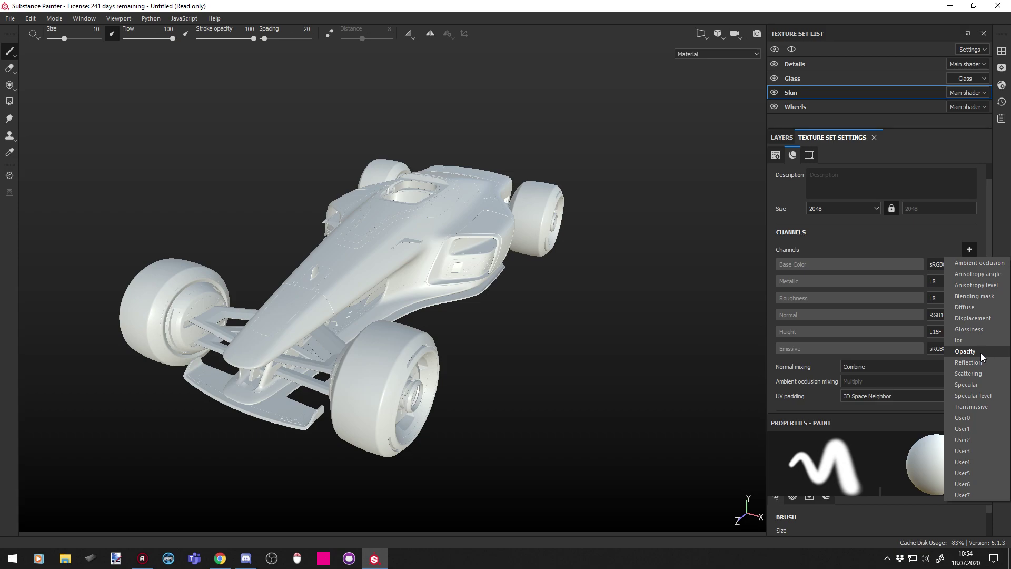
{"action": "left_click", "coordinate": [976, 423]}
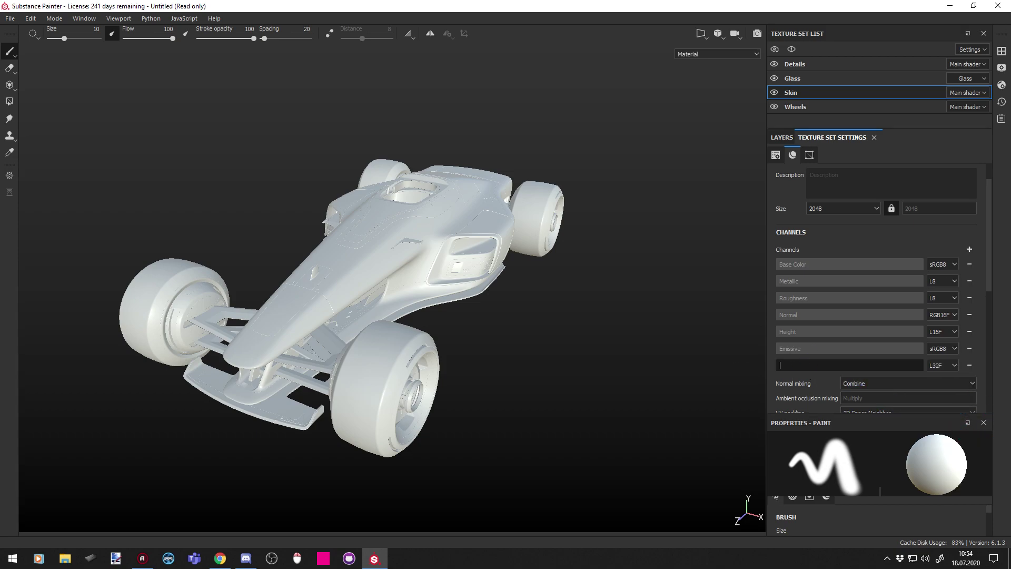
{"action": "type", "text": "DirtMask"}
- Review the channel lists of the Details, Glass and Wheels texture sets and view the car from another angle
{"action": "left_click", "coordinate": [803, 68]}
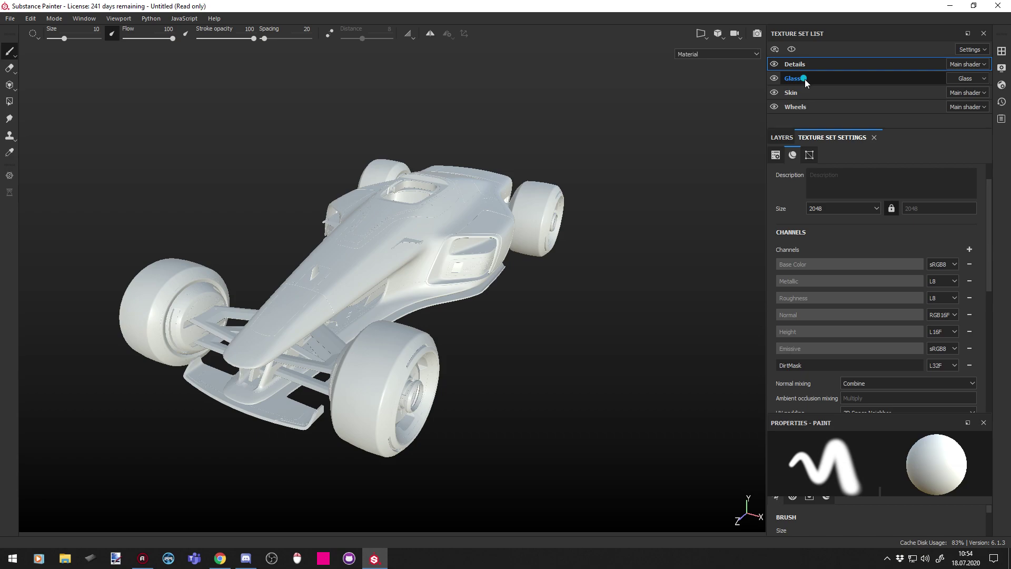
{"action": "left_click", "coordinate": [805, 79]}
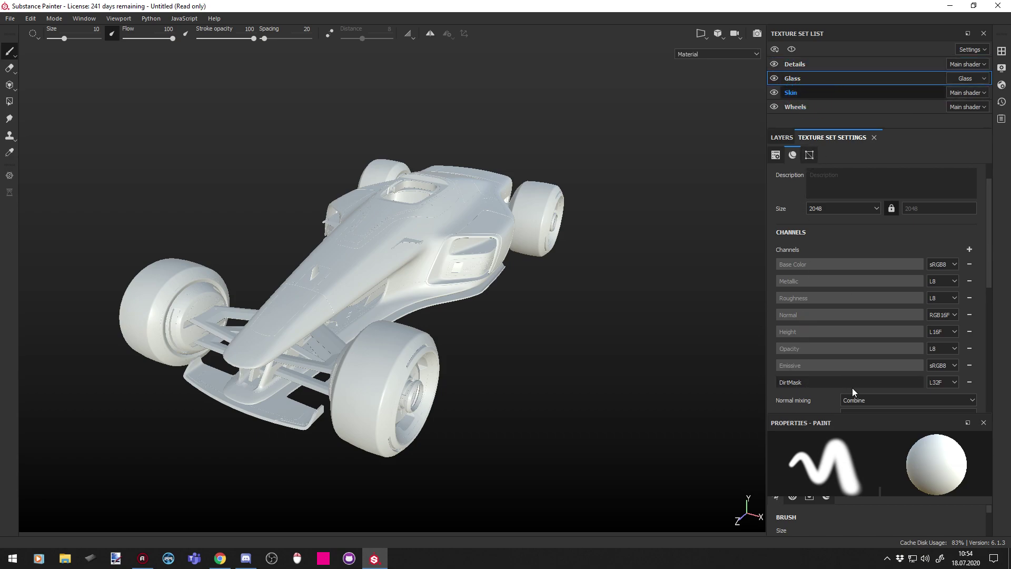
{"action": "left_click", "coordinate": [801, 108]}
{"action": "left_click_drag", "start_coordinate": [461, 291], "coordinate": [574, 226], "text": "alt"}
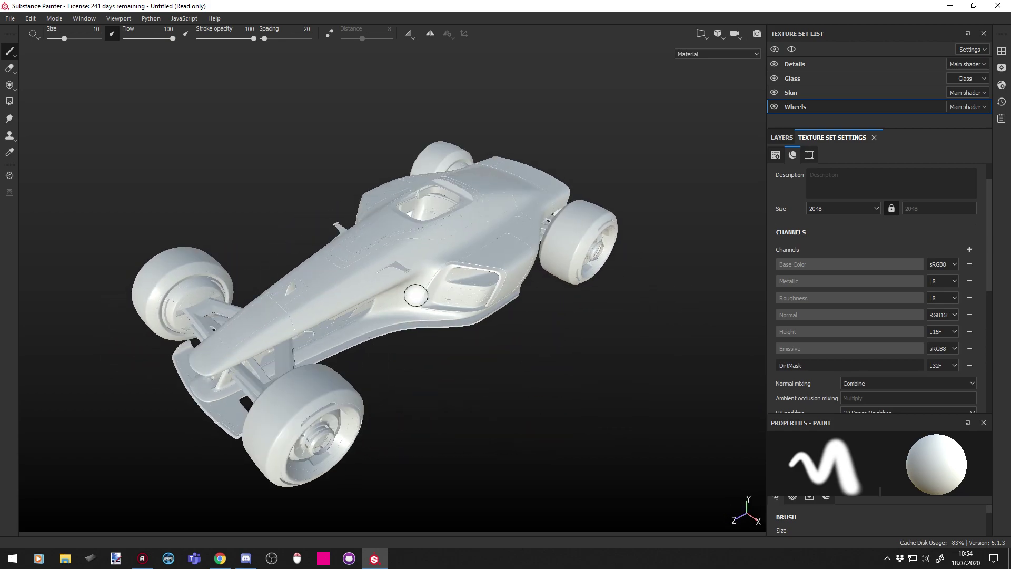
- Show the layer stack of the Wheels texture set and open the material shelf as a floating window over the viewport
{"action": "left_click", "coordinate": [782, 137]}
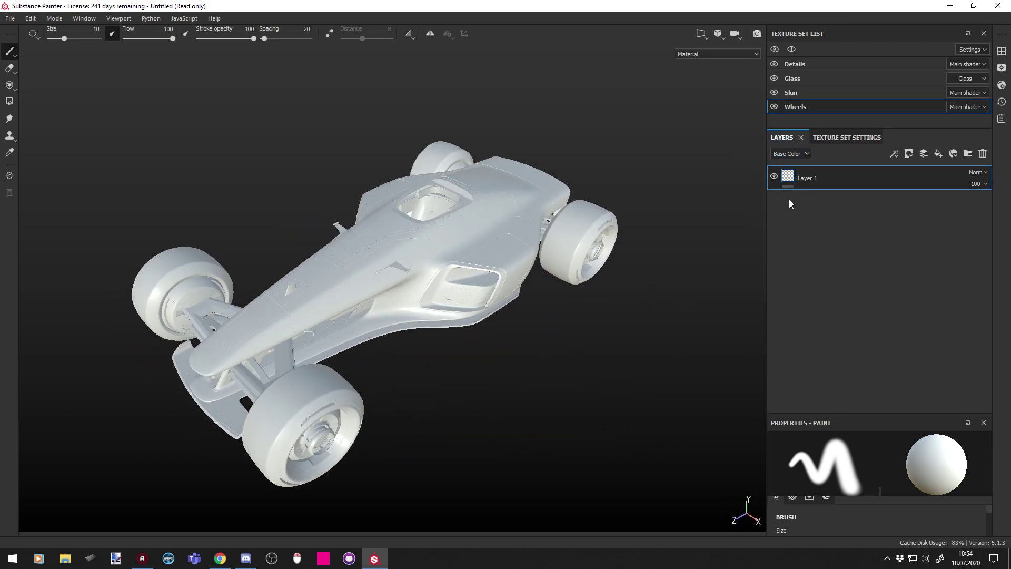
{"action": "left_click", "coordinate": [1002, 52]}
{"action": "left_click_drag", "start_coordinate": [706, 60], "coordinate": [428, 77]}
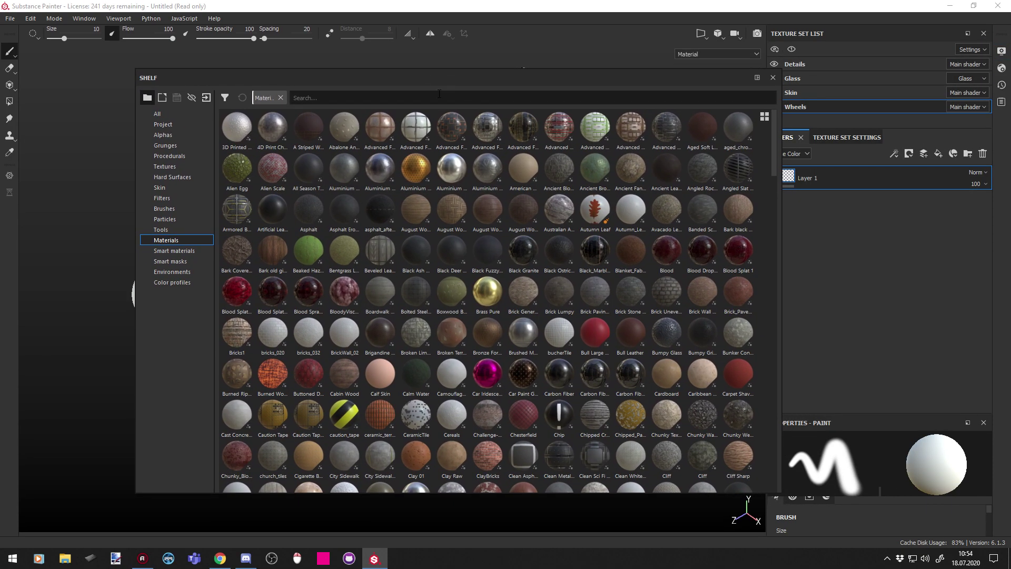
- Switch to File Explorer and open the TM2020 folder inside Modelling on drive E
{"action": "left_click", "coordinate": [69, 560]}
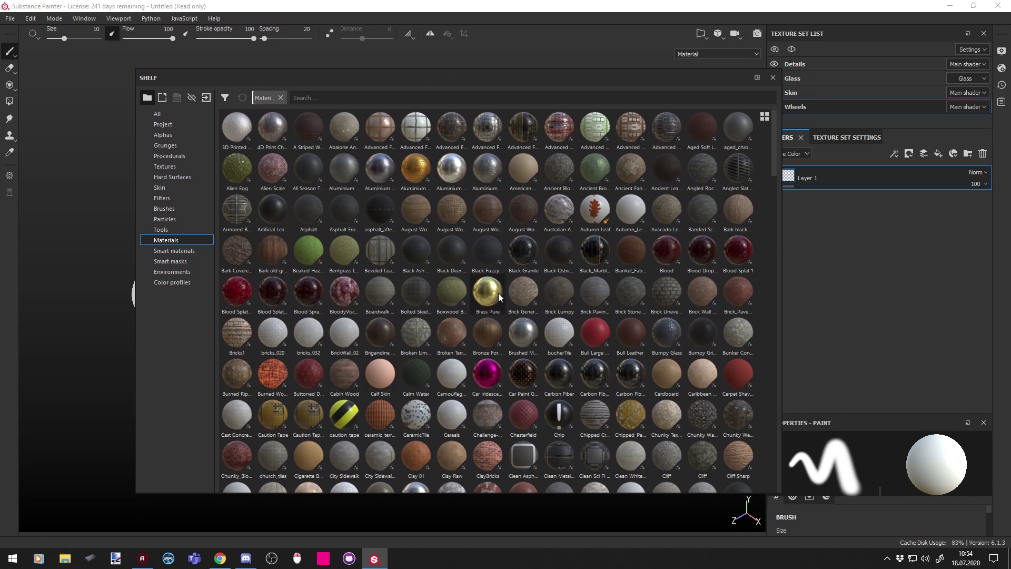
{"action": "scroll", "coordinate": [356, 316], "scroll_direction": "down", "scroll_amount": 5}
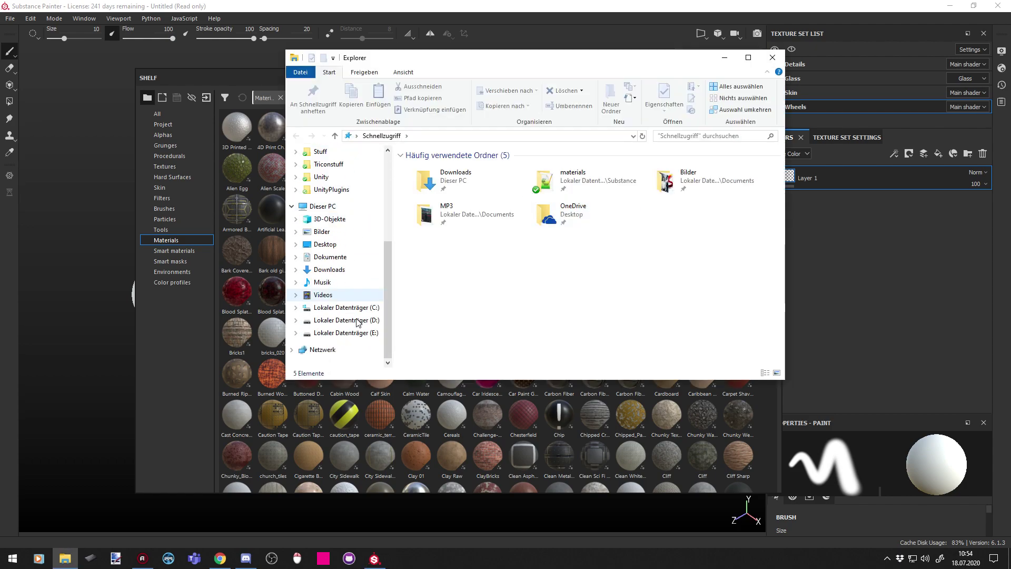
{"action": "left_click", "coordinate": [359, 334]}
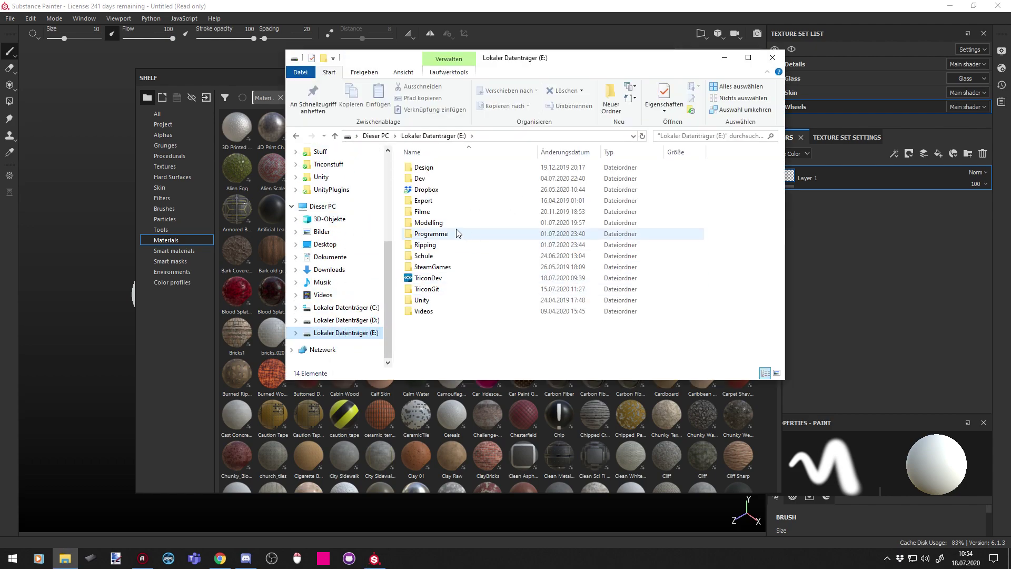
{"action": "left_click", "coordinate": [454, 224]}
{"action": "double_click", "coordinate": [454, 223]}
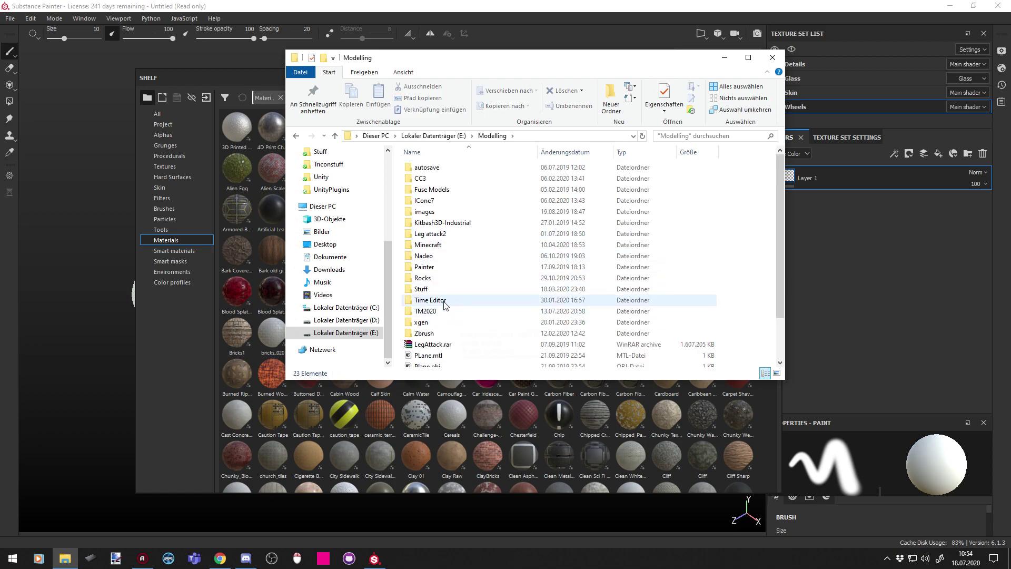
{"action": "double_click", "coordinate": [444, 301]}
{"action": "key", "text": "alt+Left"}
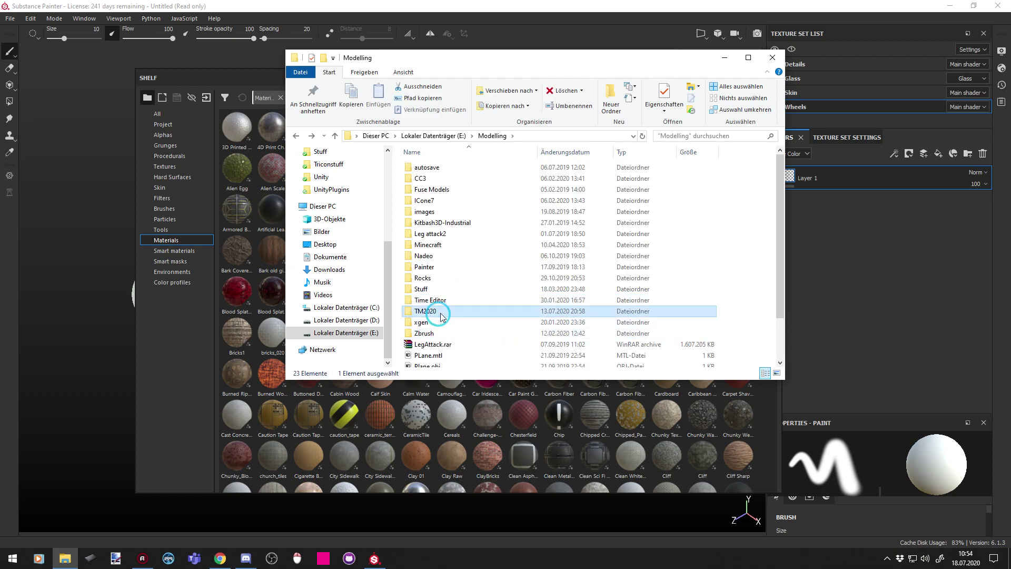
{"action": "double_click", "coordinate": [444, 314]}
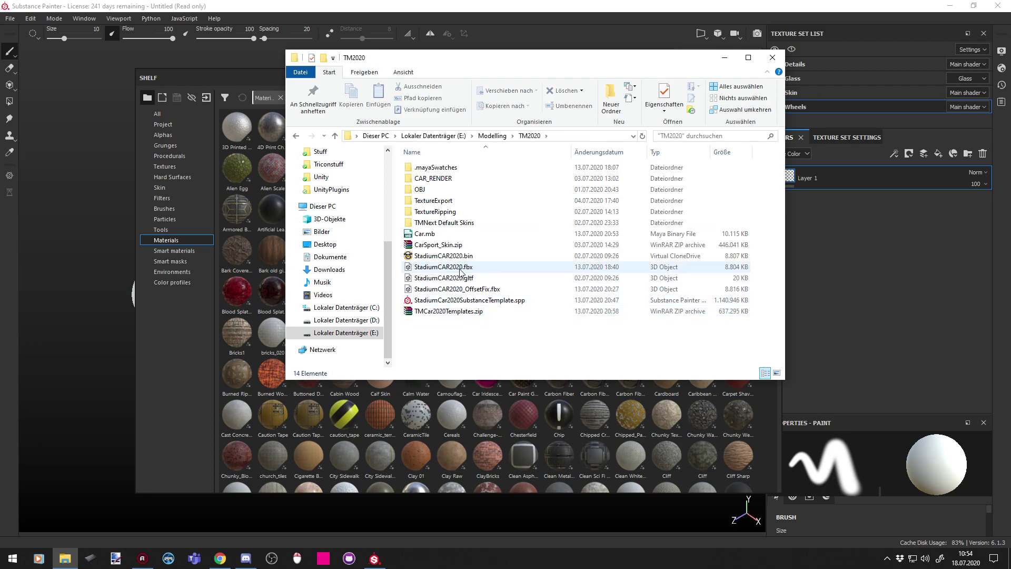
- Open the PNG folder within TMNext Default Skins > Stadium and reposition the Explorer window
{"action": "double_click", "coordinate": [449, 223]}
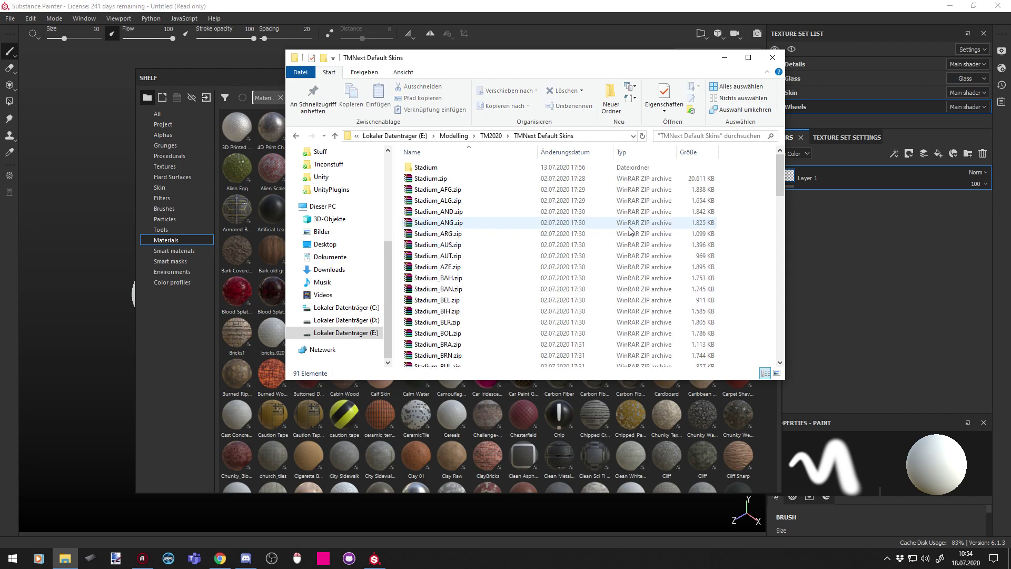
{"action": "left_click", "coordinate": [446, 168]}
{"action": "double_click", "coordinate": [446, 167]}
{"action": "left_click_drag", "start_coordinate": [439, 53], "coordinate": [576, 46]}
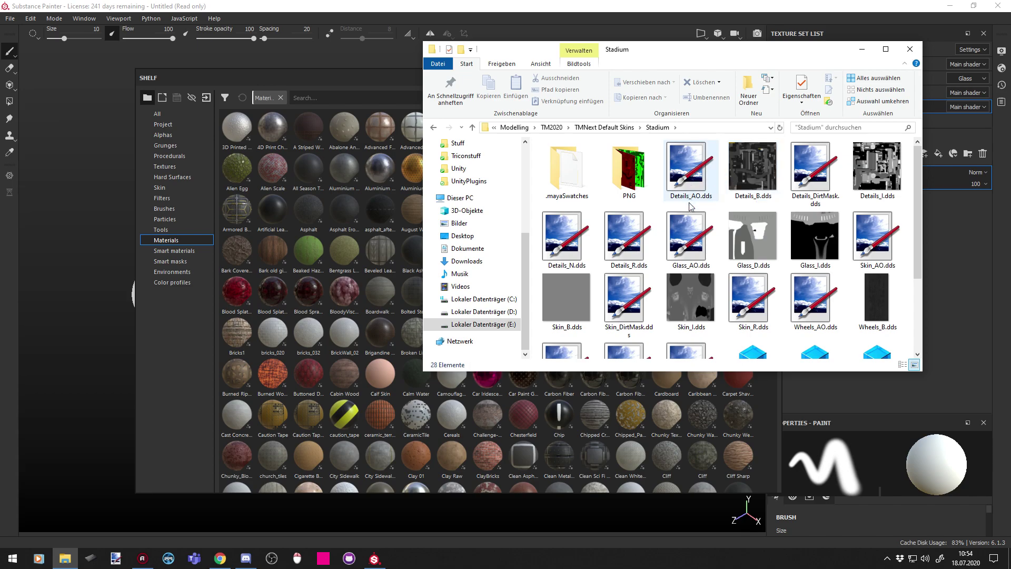
{"action": "double_click", "coordinate": [639, 175]}
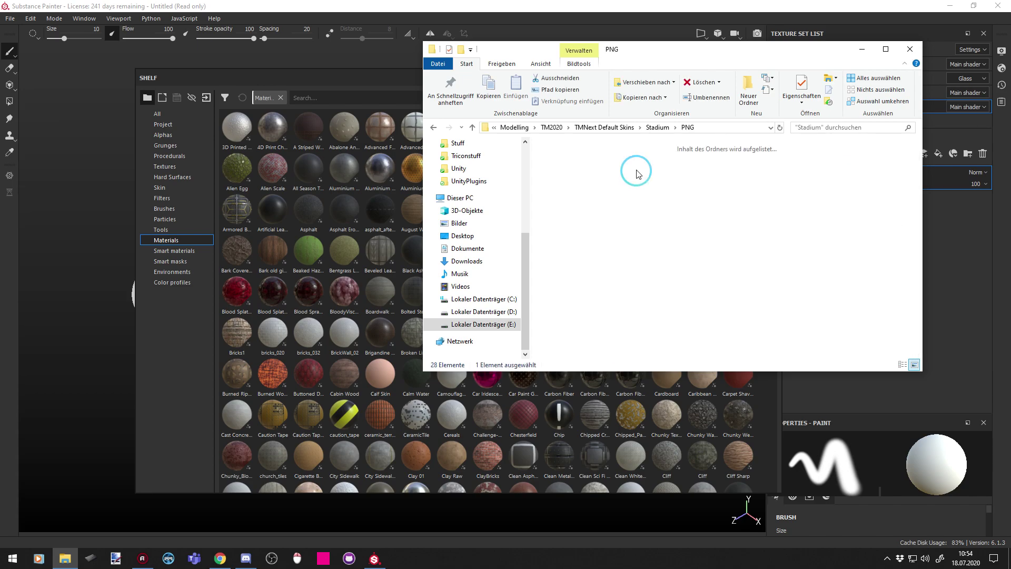
- Select all PNG textures in the folder, from Details_AO.png through Wheels_R.png
{"action": "left_click", "coordinate": [566, 166]}
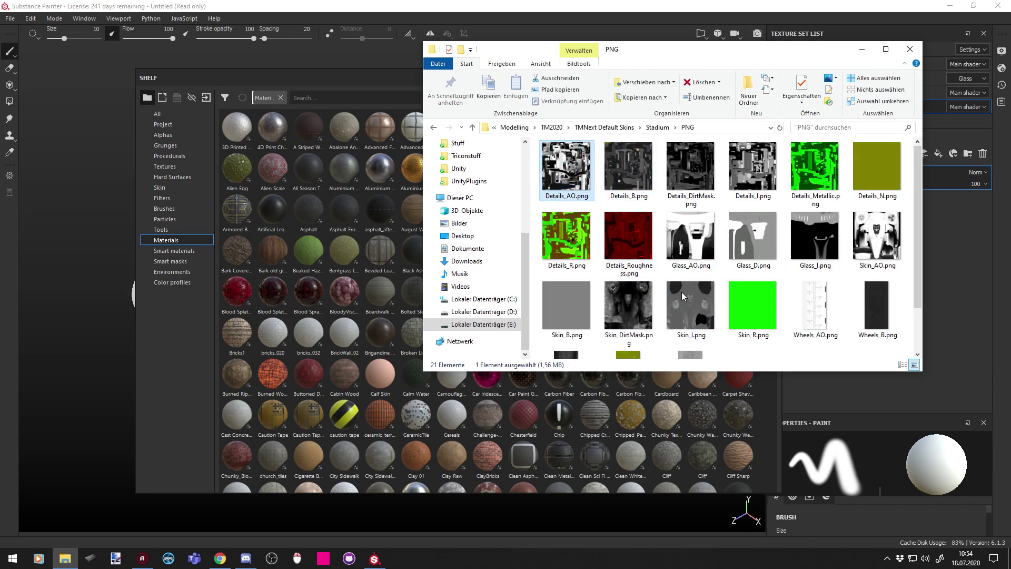
{"action": "scroll", "coordinate": [860, 249], "scroll_direction": "down", "scroll_amount": 1}
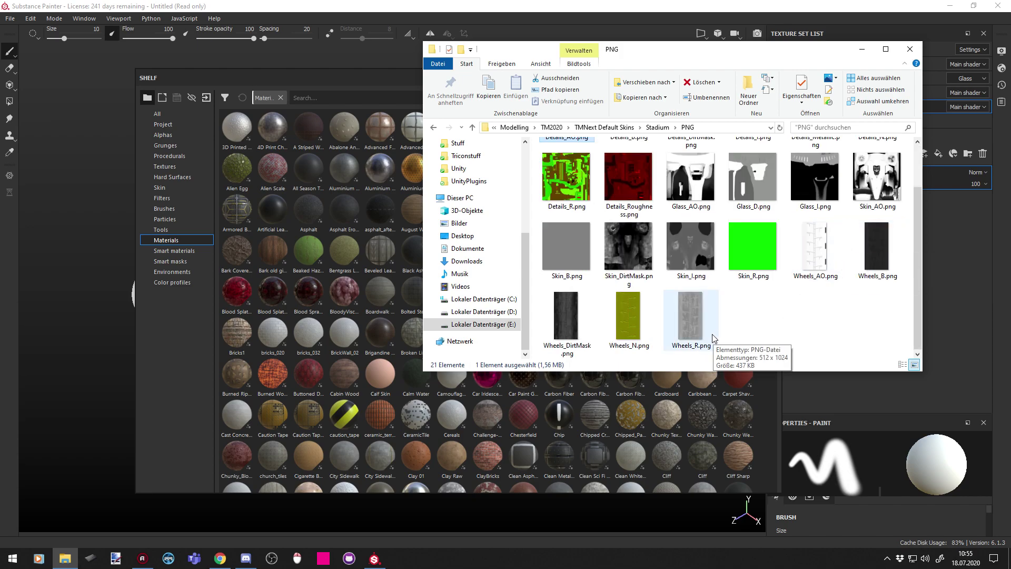
{"action": "left_click", "coordinate": [693, 328], "text": "shift"}
{"action": "scroll", "coordinate": [795, 323], "scroll_direction": "up", "scroll_amount": 1}
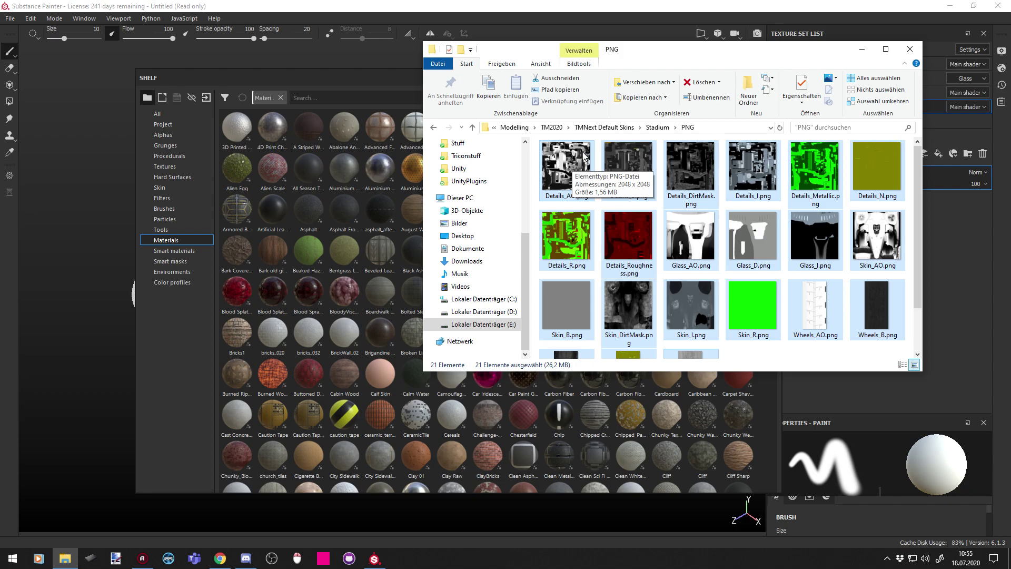
- Move the floating shelf aside in Substance Painter and bring the selected PNG textures from File Explorer into it for import
{"action": "left_click", "coordinate": [334, 79]}
{"action": "left_click_drag", "start_coordinate": [334, 79], "coordinate": [252, 78]}
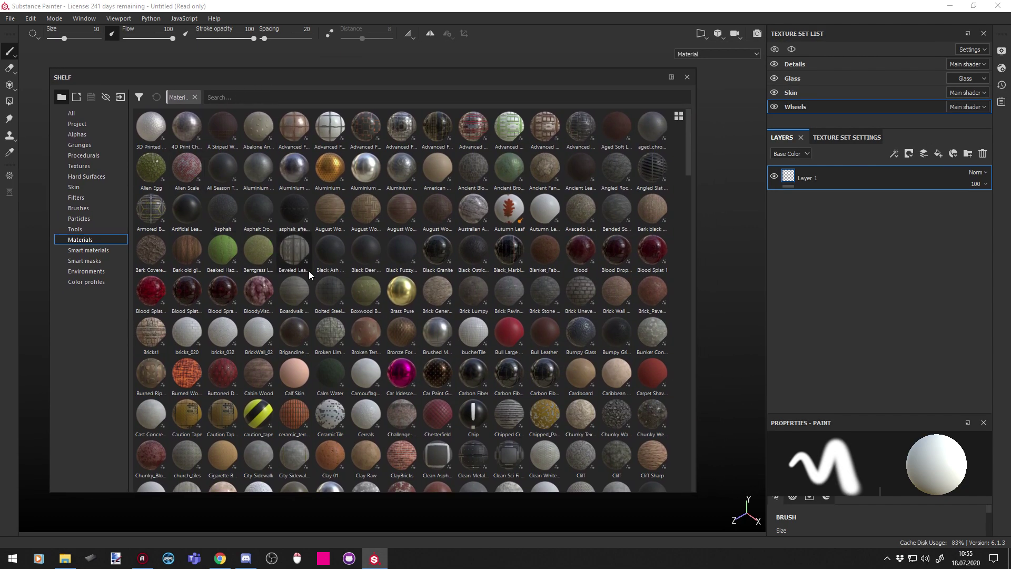
{"action": "scroll", "coordinate": [384, 294], "scroll_direction": "down", "scroll_amount": 9}
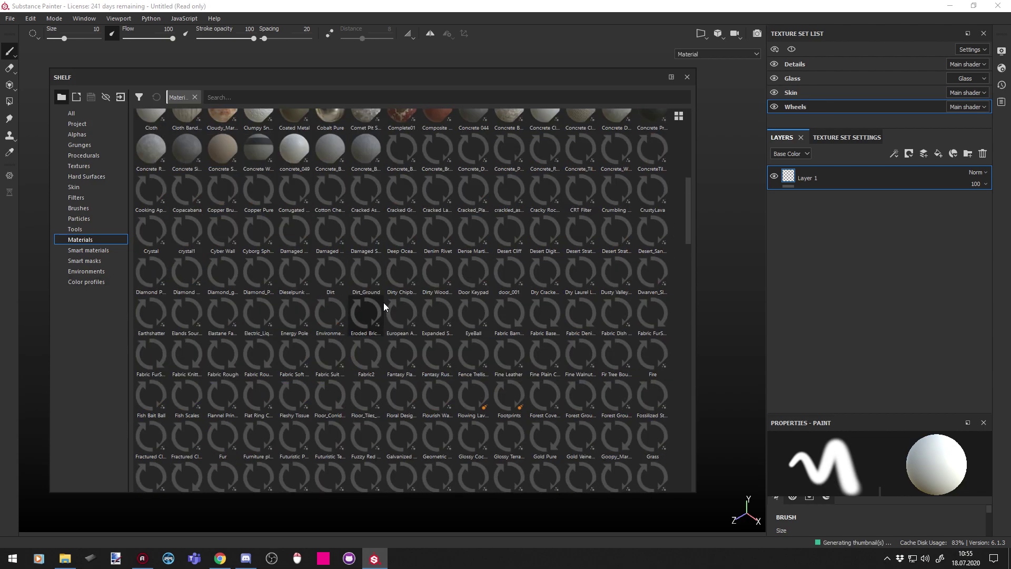
{"action": "scroll", "coordinate": [383, 302], "scroll_direction": "up", "scroll_amount": 9}
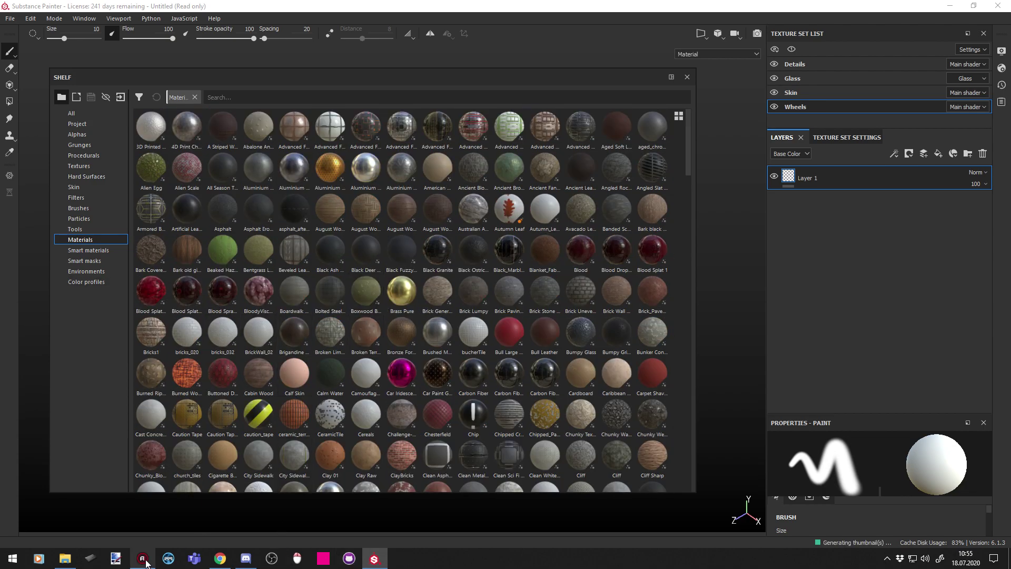
{"action": "left_click", "coordinate": [65, 559]}
{"action": "left_click_drag", "start_coordinate": [586, 171], "coordinate": [347, 232]}
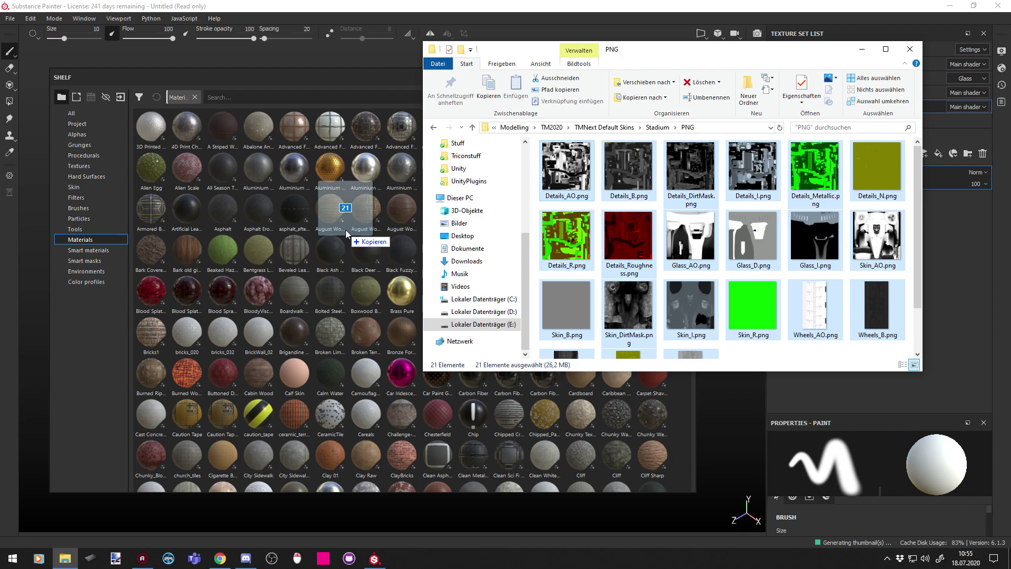
{"action": "left_click_drag", "start_coordinate": [346, 231], "coordinate": [346, 234]}
{"action": "left_click", "coordinate": [384, 120]}
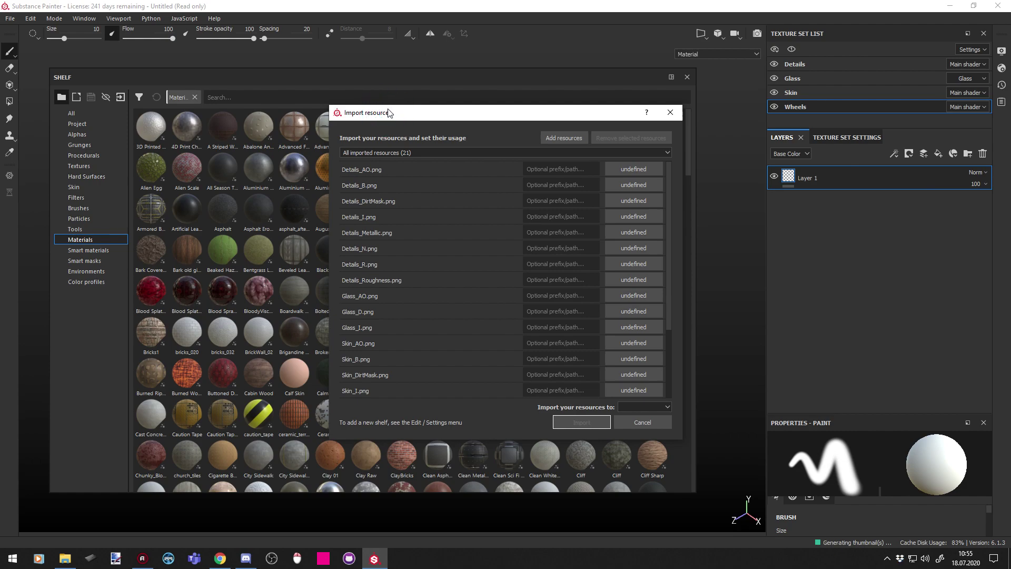
- Select all the resources in the import list and set their prefix to TMSkin
{"action": "scroll", "coordinate": [483, 280], "scroll_direction": "up", "scroll_amount": 4}
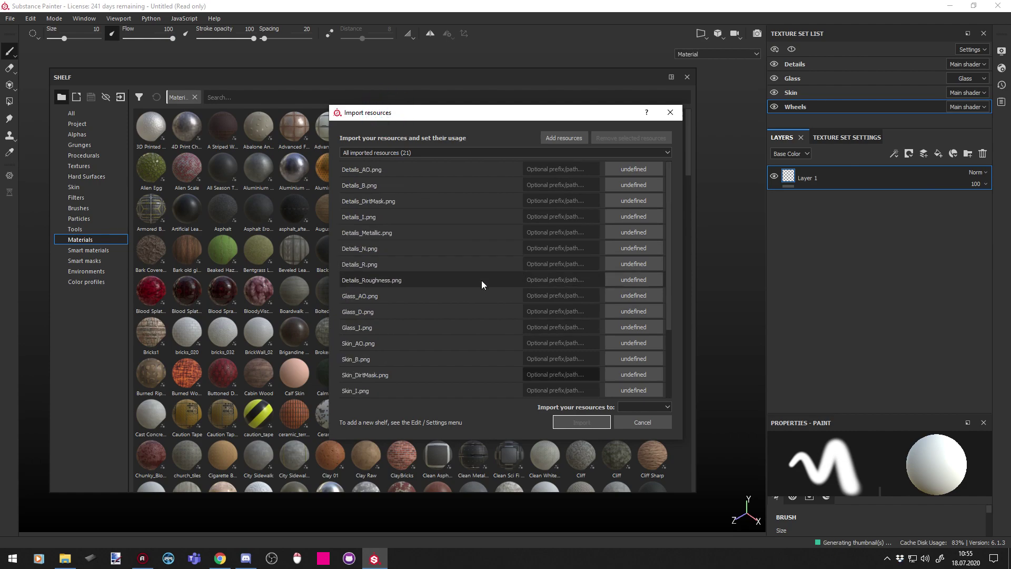
{"action": "left_click_drag", "start_coordinate": [420, 169], "coordinate": [445, 410]}
{"action": "scroll", "coordinate": [464, 350], "scroll_direction": "up", "scroll_amount": 2}
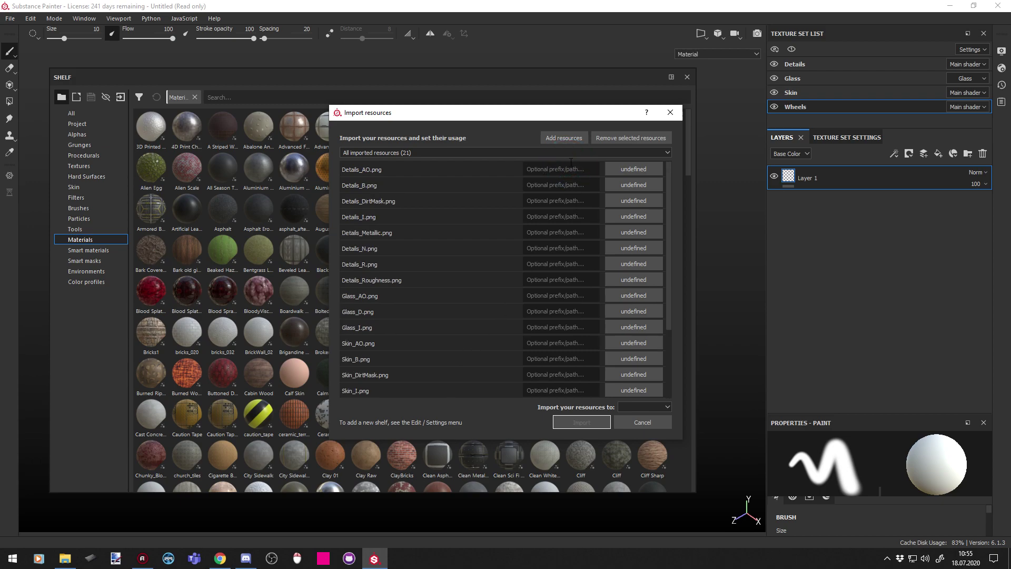
{"action": "type", "text": "SkinTM"}
{"action": "key", "text": "BackSpace"}
{"action": "key", "text": "BackSpace"}
{"action": "key", "text": "BackSpace"}
{"action": "key", "text": "BackSpace"}
{"action": "key", "text": "BackSpace"}
{"action": "key", "text": "BackSpace"}
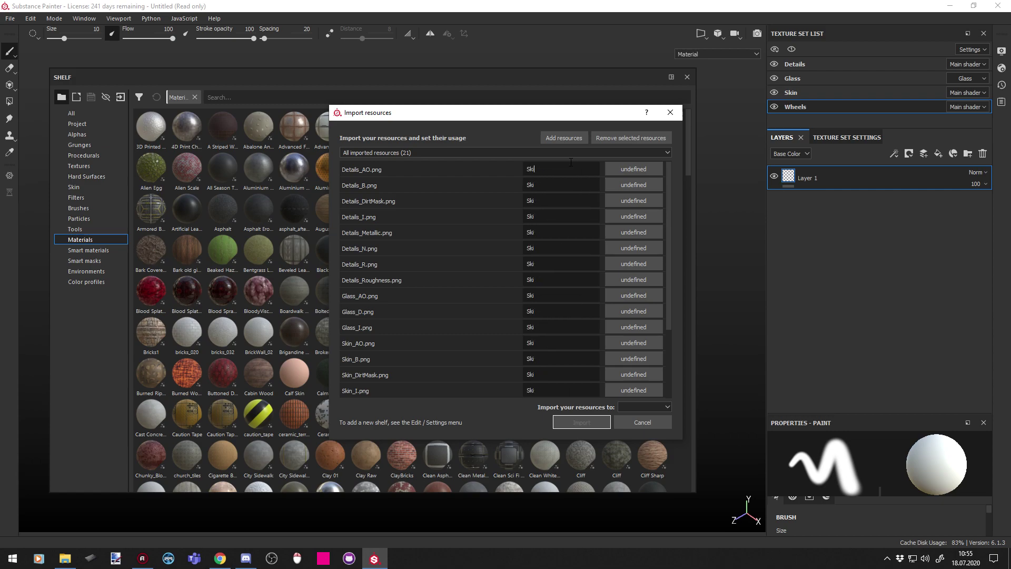
{"action": "type", "text": "TMSki"}
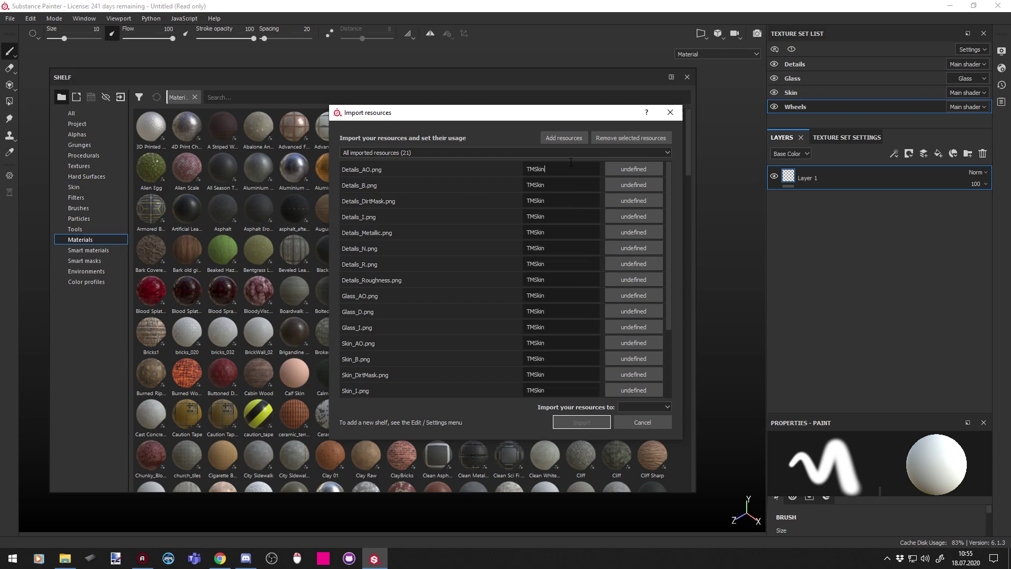
- Set the usage of all selected resources to texture
{"action": "left_click", "coordinate": [620, 172]}
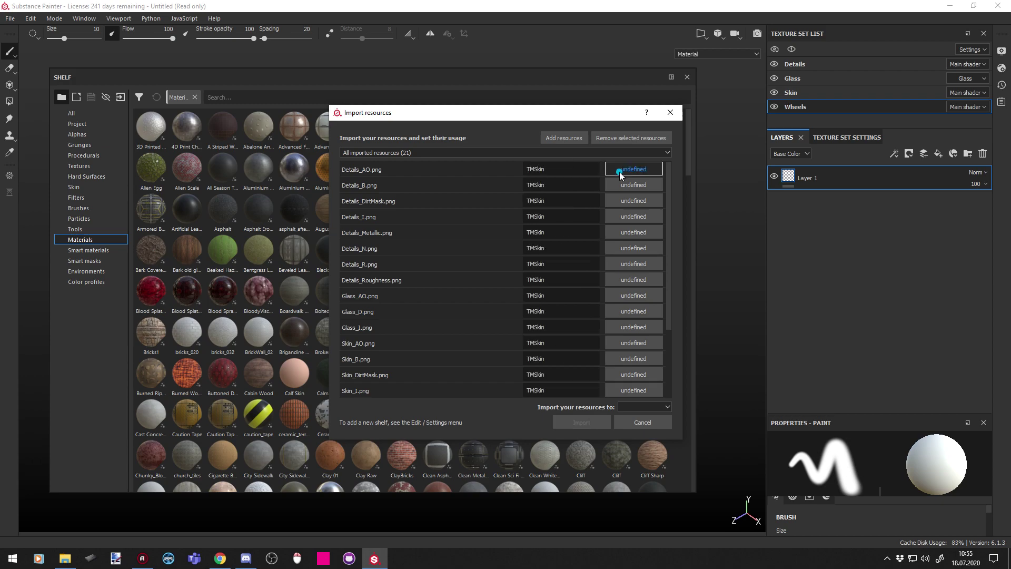
{"action": "left_click", "coordinate": [651, 211]}
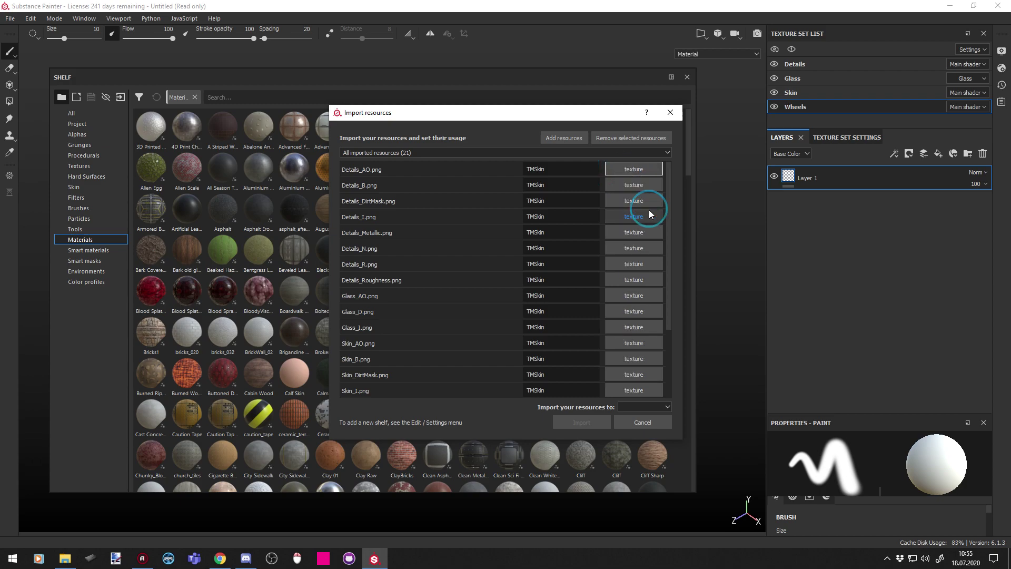
{"action": "scroll", "coordinate": [482, 236], "scroll_direction": "down", "scroll_amount": 2}
{"action": "scroll", "coordinate": [461, 377], "scroll_direction": "up", "scroll_amount": 2}
- Choose the current session as the destination and import the textures
{"action": "left_click", "coordinate": [644, 407]}
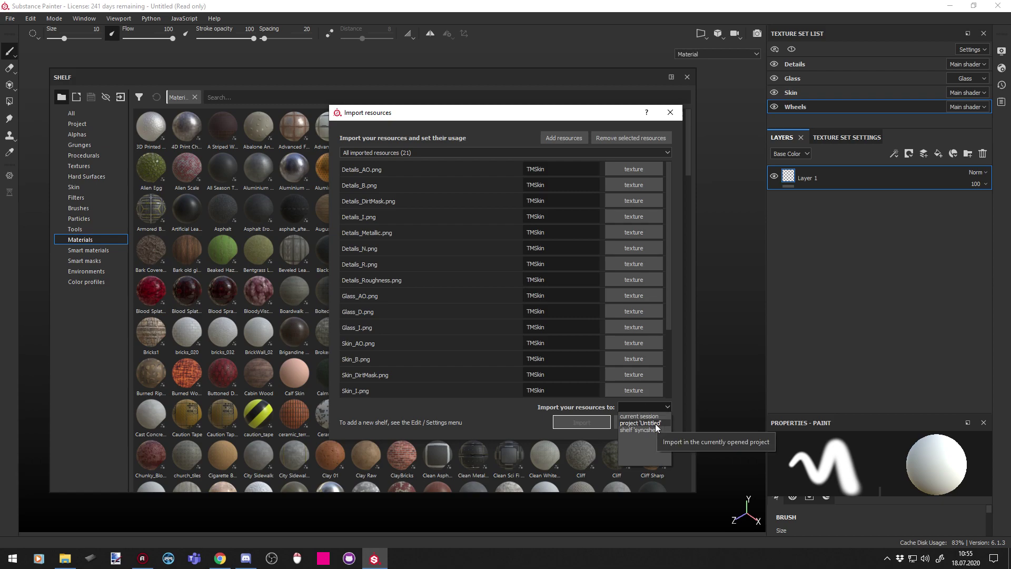
{"action": "left_click", "coordinate": [640, 416]}
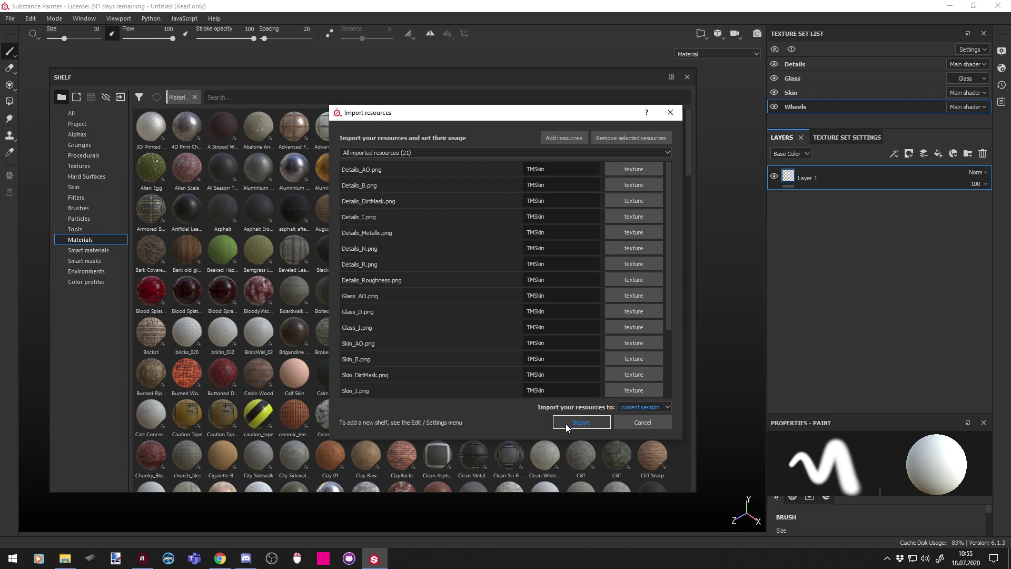
{"action": "left_click", "coordinate": [642, 407]}
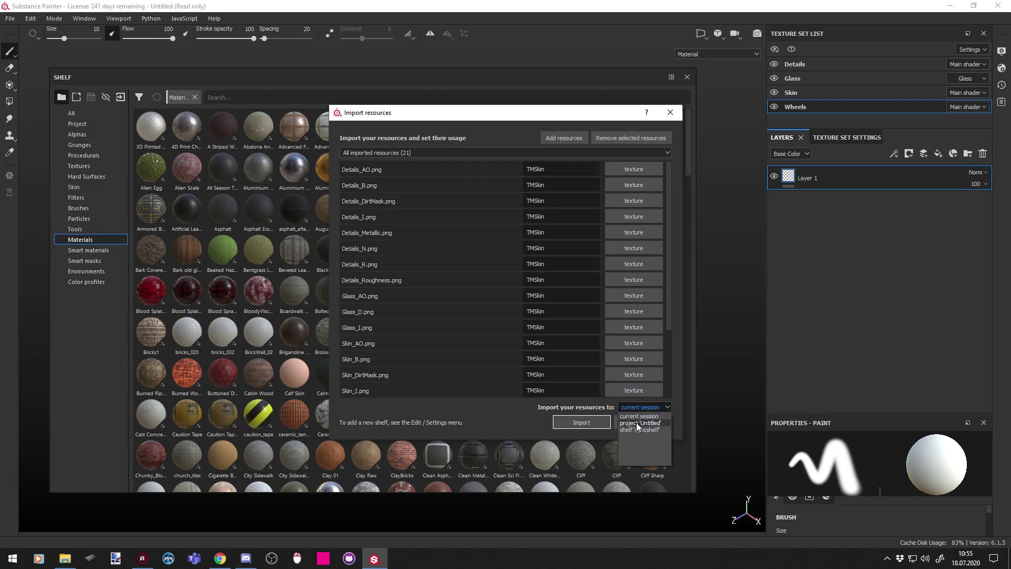
{"action": "left_click", "coordinate": [497, 414]}
{"action": "left_click", "coordinate": [588, 423]}
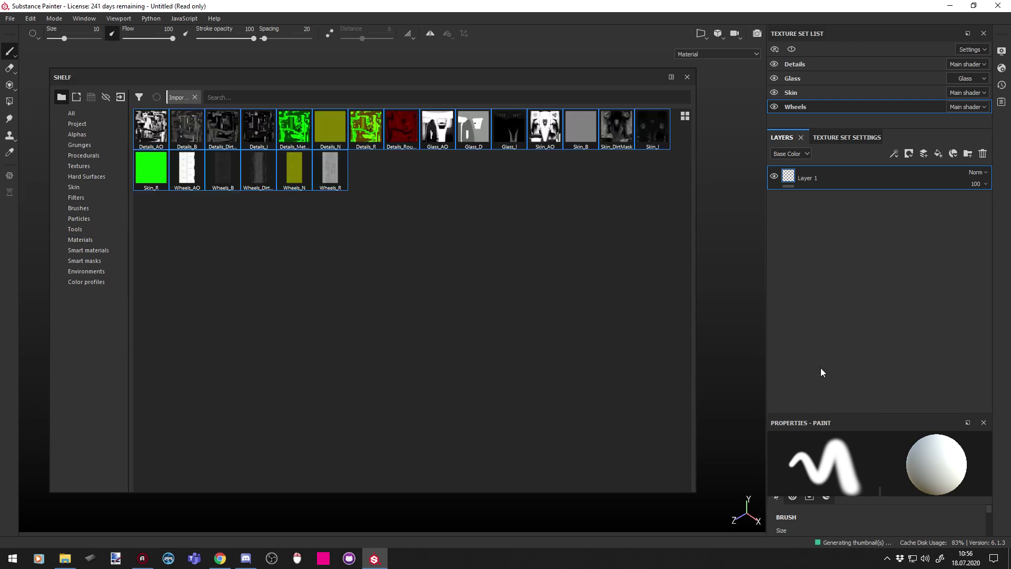
- Close the floating shelf, reopen it as a pop-out beside the viewport, and shrink it so the car stays uncovered
{"action": "left_click_drag", "start_coordinate": [417, 75], "coordinate": [530, 101]}
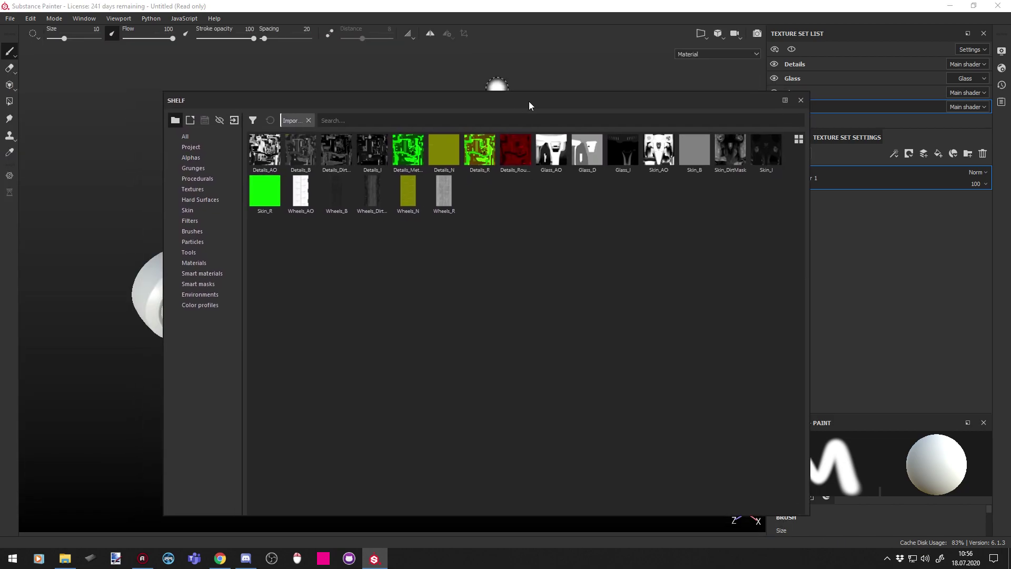
{"action": "left_click", "coordinate": [801, 100]}
{"action": "left_click", "coordinate": [1002, 51]}
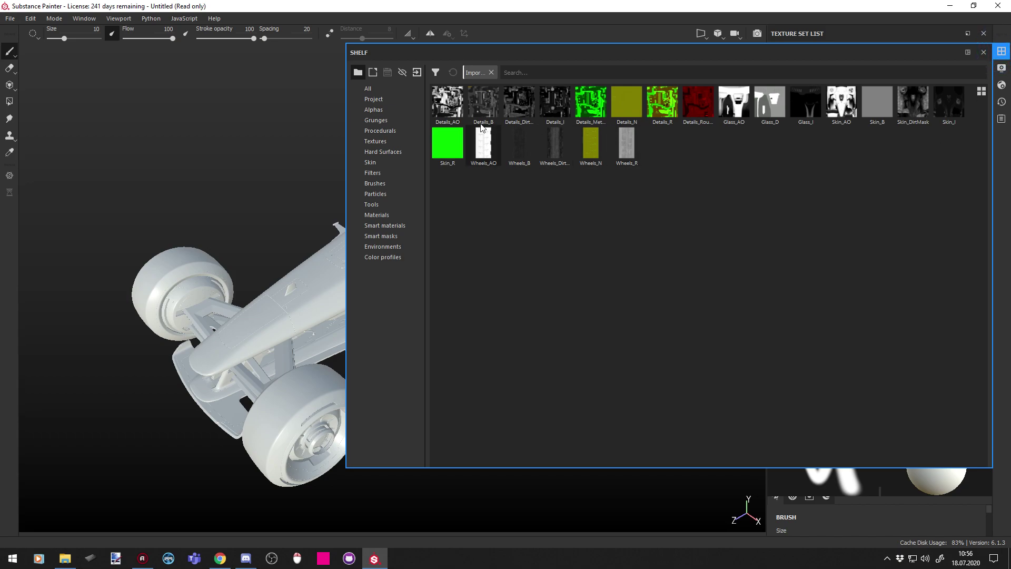
{"action": "left_click_drag", "start_coordinate": [875, 467], "coordinate": [887, 263]}
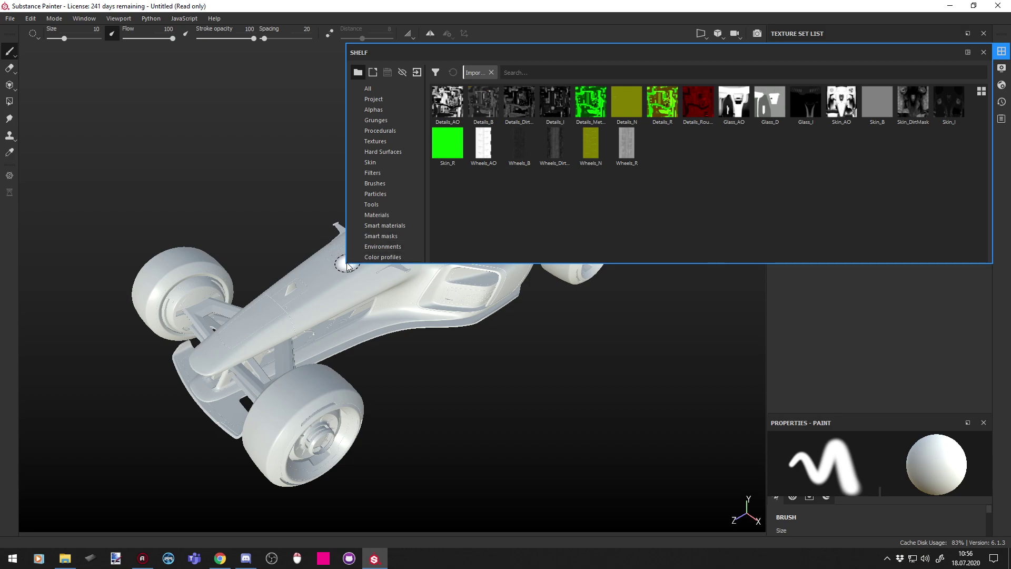
{"action": "left_click_drag", "start_coordinate": [346, 263], "coordinate": [617, 242]}
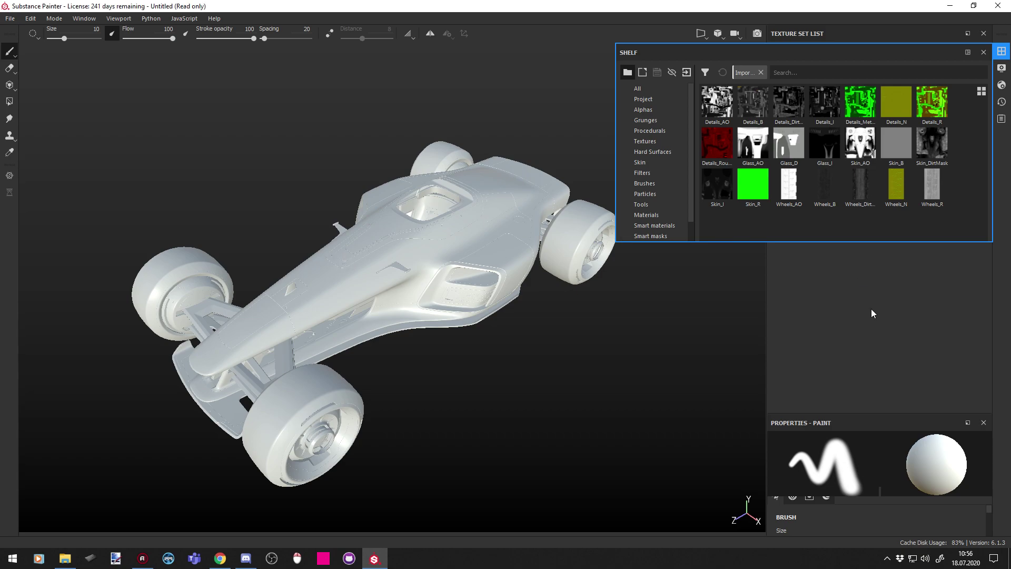
- Enlarge the Properties panel upward and hide the shelf pop-out
{"action": "left_click", "coordinate": [887, 412]}
{"action": "left_click_drag", "start_coordinate": [874, 412], "coordinate": [878, 283]}
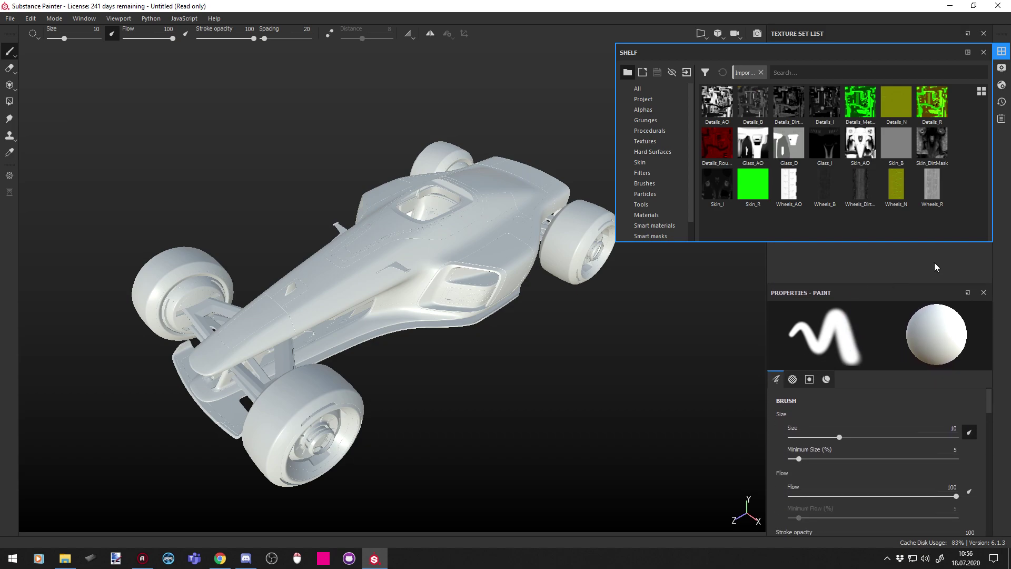
{"action": "left_click", "coordinate": [984, 52]}
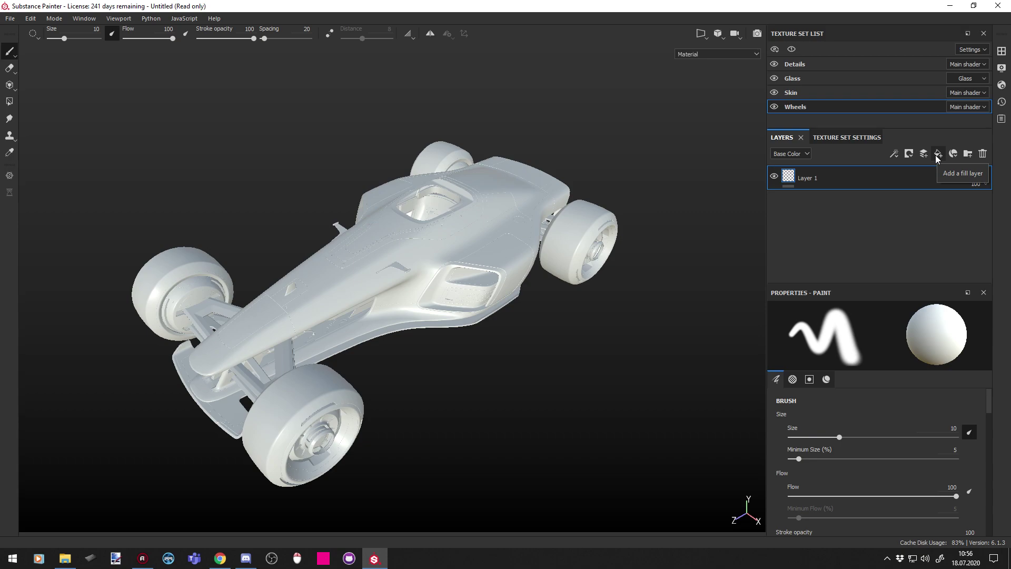
- Add a fill layer above Layer 1 in the Wheels texture set and show its material channel settings
{"action": "scroll", "coordinate": [358, 365], "scroll_direction": "up", "scroll_amount": 2}
{"action": "scroll", "coordinate": [358, 365], "scroll_direction": "down", "scroll_amount": 2}
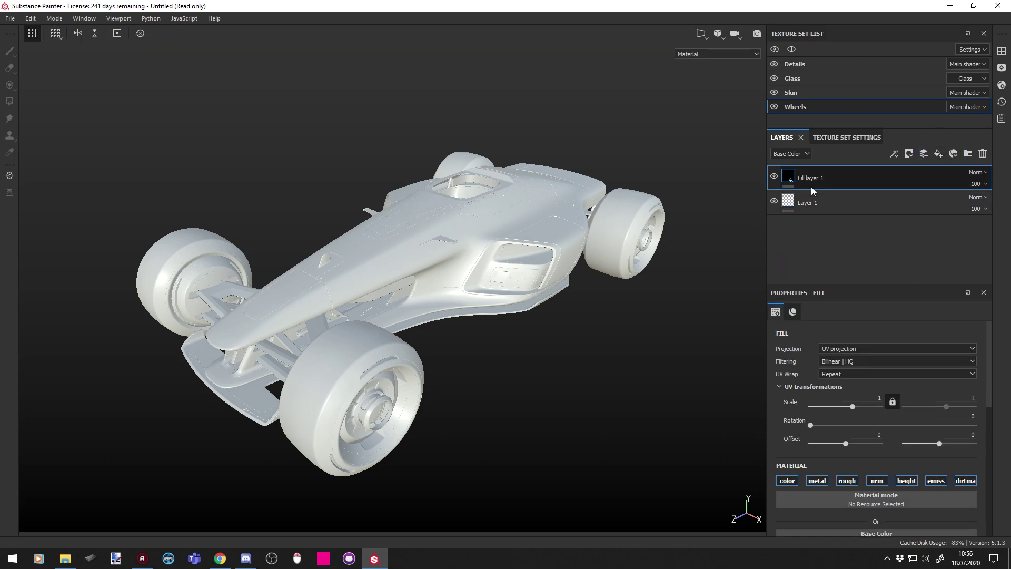
{"action": "scroll", "coordinate": [883, 482], "scroll_direction": "down", "scroll_amount": 2}
{"action": "scroll", "coordinate": [883, 482], "scroll_direction": "down", "scroll_amount": 1}
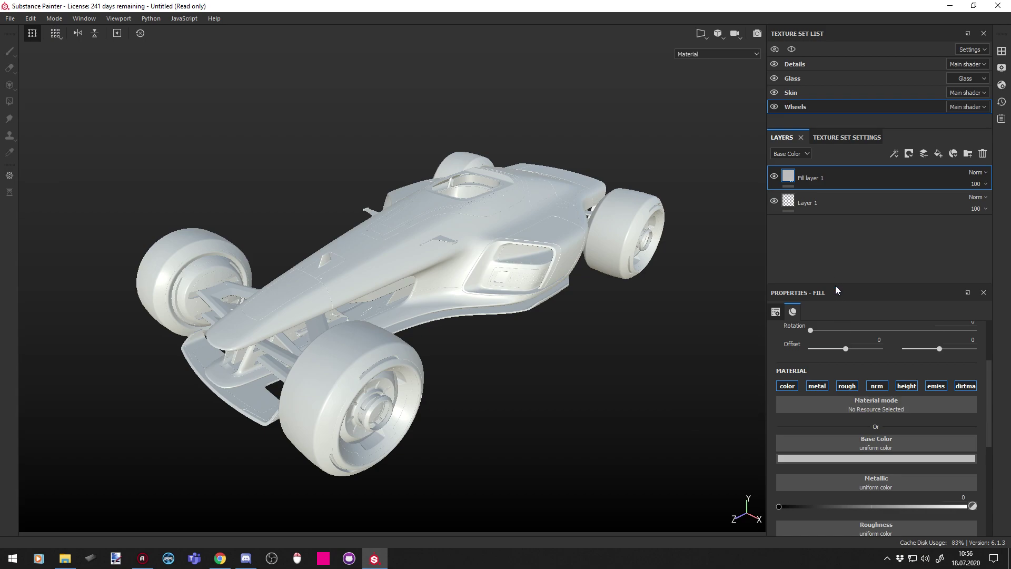
- Enlarge the Properties panel, reopen the shelf and assign Wheels_B to the Base Color channel of the Wheels fill layer
{"action": "left_click_drag", "start_coordinate": [842, 284], "coordinate": [817, 237]}
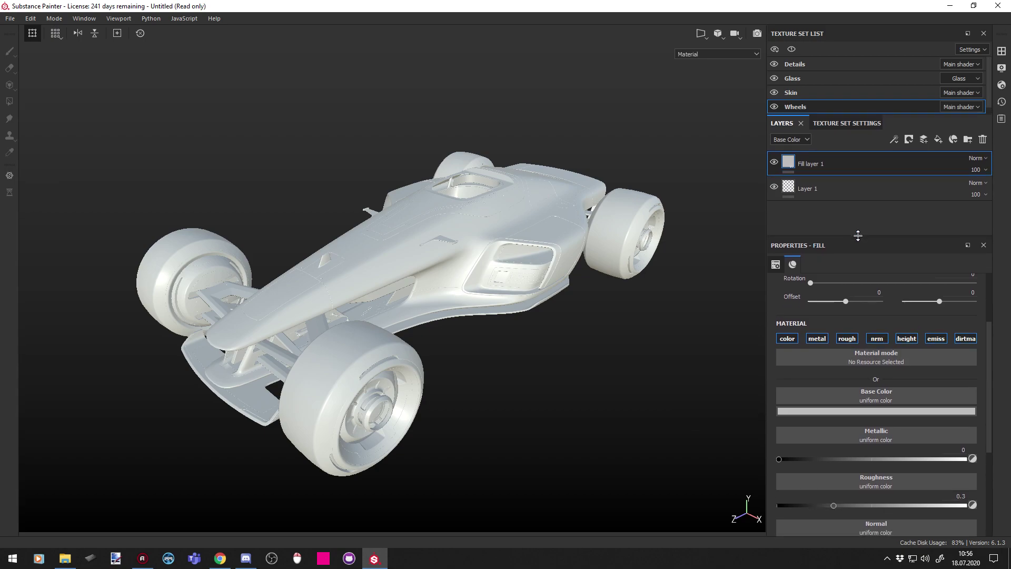
{"action": "scroll", "coordinate": [895, 402], "scroll_direction": "down", "scroll_amount": 3}
{"action": "scroll", "coordinate": [893, 398], "scroll_direction": "up", "scroll_amount": 3}
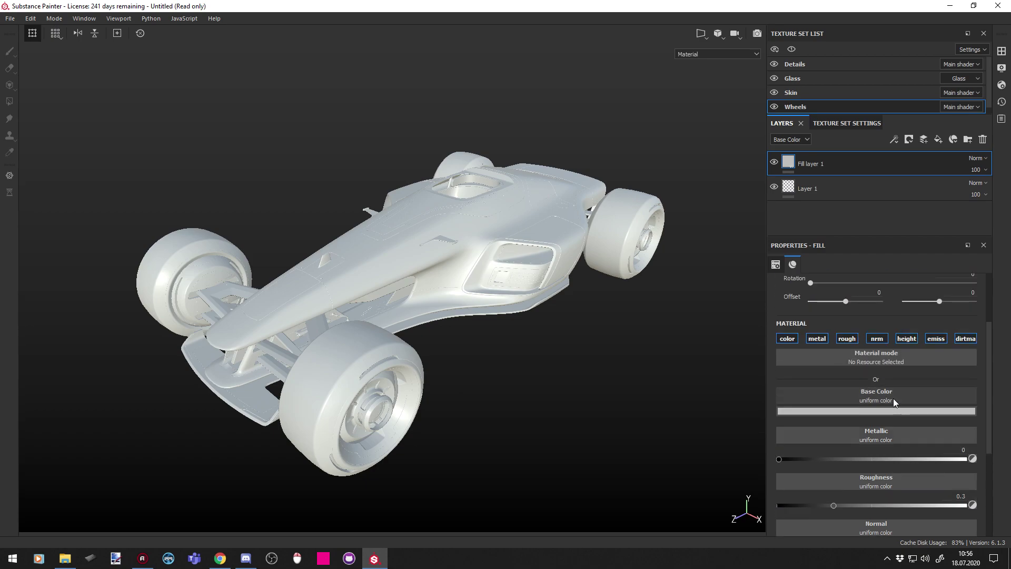
{"action": "left_click", "coordinate": [1002, 51]}
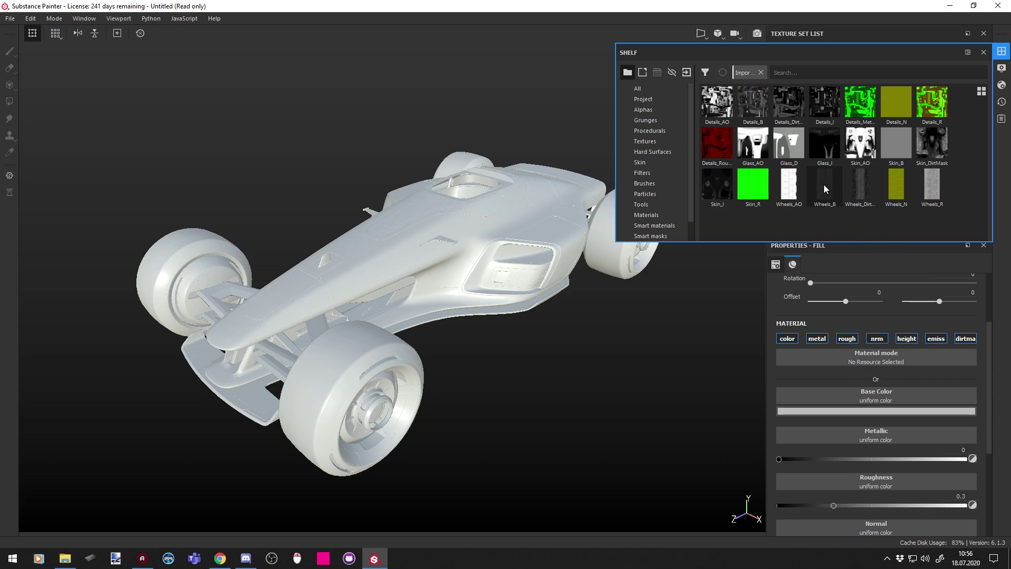
{"action": "left_click_drag", "start_coordinate": [825, 189], "coordinate": [845, 401]}
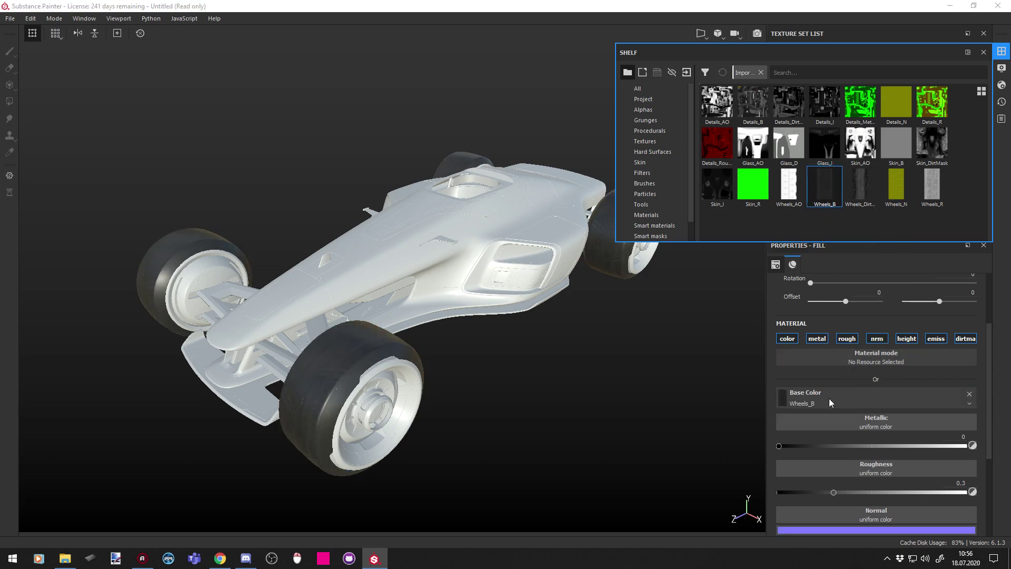
- Check the tyres with their base colour and assign Wheels_DirtMask to the DirtMask channel
{"action": "scroll", "coordinate": [339, 395], "scroll_direction": "up", "scroll_amount": 5}
{"action": "left_click_drag", "start_coordinate": [216, 407], "coordinate": [208, 397], "text": "alt"}
{"action": "scroll", "coordinate": [247, 397], "scroll_direction": "down", "scroll_amount": 2}
{"action": "middle_click_drag", "start_coordinate": [274, 384], "coordinate": [382, 382], "text": "alt"}
{"action": "left_click_drag", "start_coordinate": [382, 382], "coordinate": [335, 316], "text": "alt"}
{"action": "left_click_drag", "start_coordinate": [409, 303], "coordinate": [318, 366], "text": "alt"}
{"action": "middle_click_drag", "start_coordinate": [319, 366], "coordinate": [343, 348], "text": "alt"}
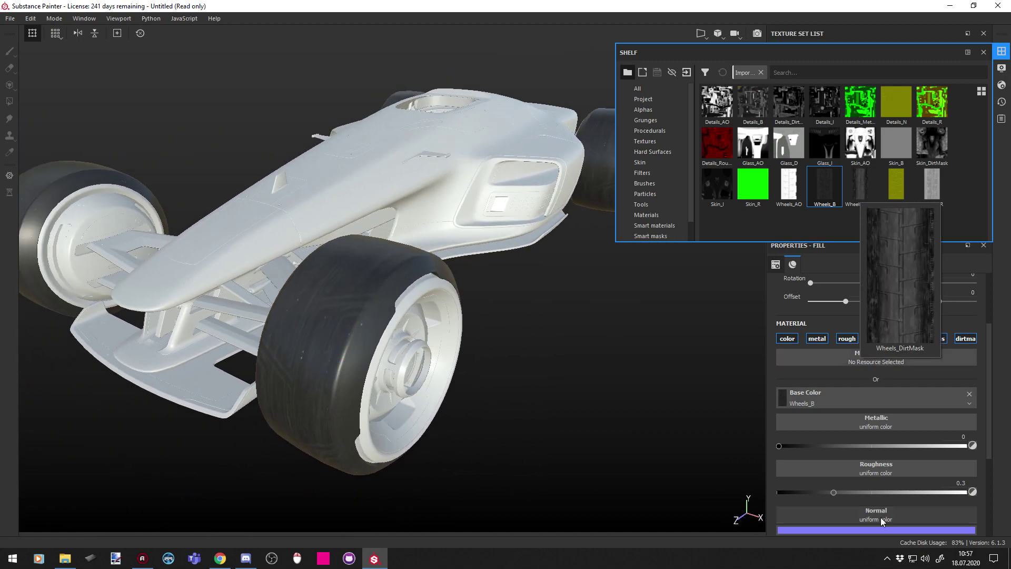
{"action": "scroll", "coordinate": [886, 501], "scroll_direction": "down", "scroll_amount": 3}
{"action": "left_click_drag", "start_coordinate": [861, 187], "coordinate": [883, 497]}
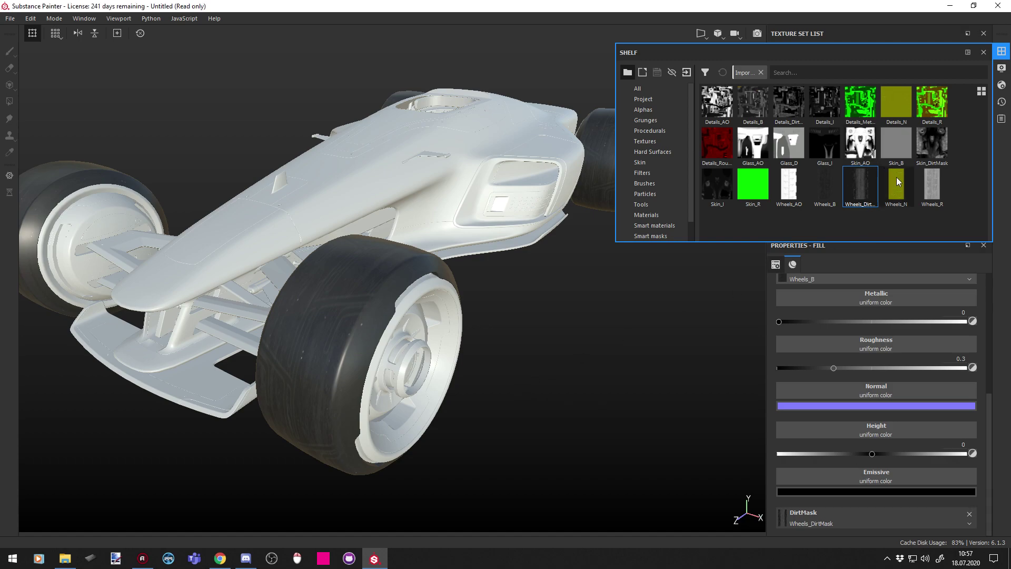
- Try Wheels_N in the Normal channel, check the tyres, and remove the texture from that channel
{"action": "left_click_drag", "start_coordinate": [900, 190], "coordinate": [851, 389]}
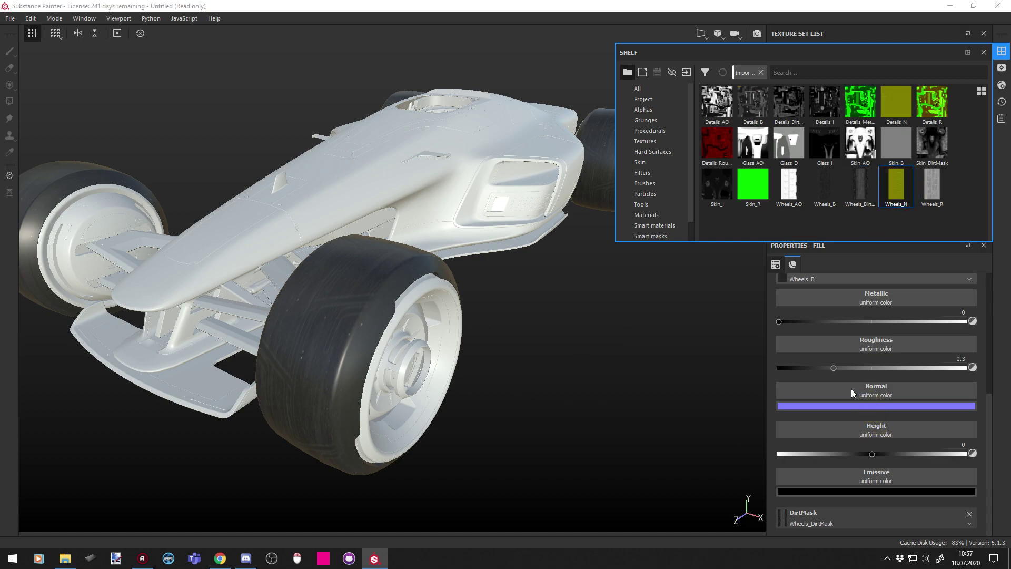
{"action": "scroll", "coordinate": [339, 375], "scroll_direction": "up", "scroll_amount": 6}
{"action": "left_click_drag", "start_coordinate": [235, 414], "coordinate": [280, 364], "text": "alt"}
{"action": "scroll", "coordinate": [369, 348], "scroll_direction": "up", "scroll_amount": 2}
{"action": "left_click_drag", "start_coordinate": [394, 338], "coordinate": [522, 332], "text": "alt"}
{"action": "scroll", "coordinate": [391, 253], "scroll_direction": "down", "scroll_amount": 5}
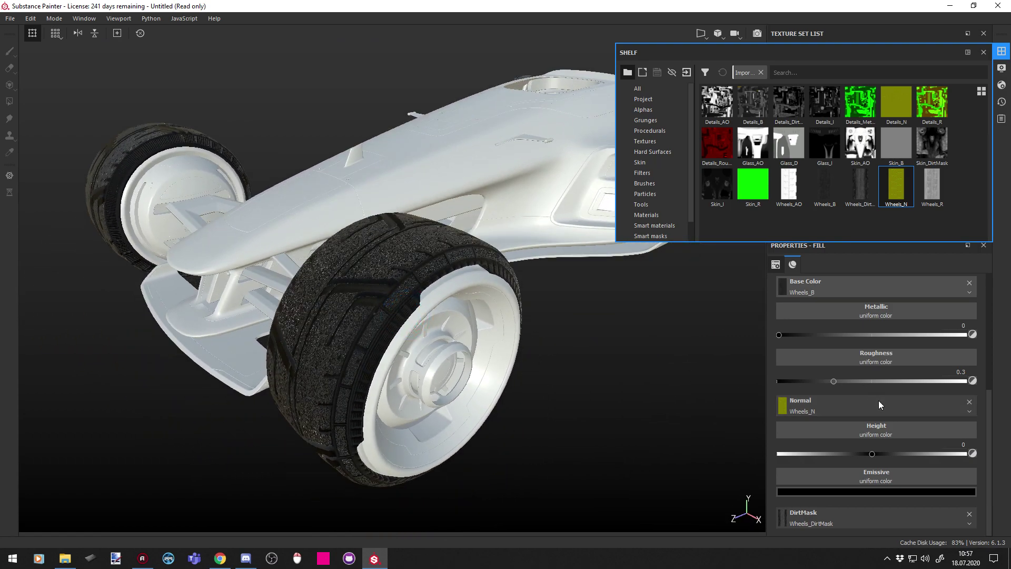
{"action": "left_click", "coordinate": [970, 401]}
- Assign Wheels_N to the Height channel and Wheels_R to the Roughness channel of the Wheels fill layer
{"action": "left_click_drag", "start_coordinate": [896, 186], "coordinate": [885, 453]}
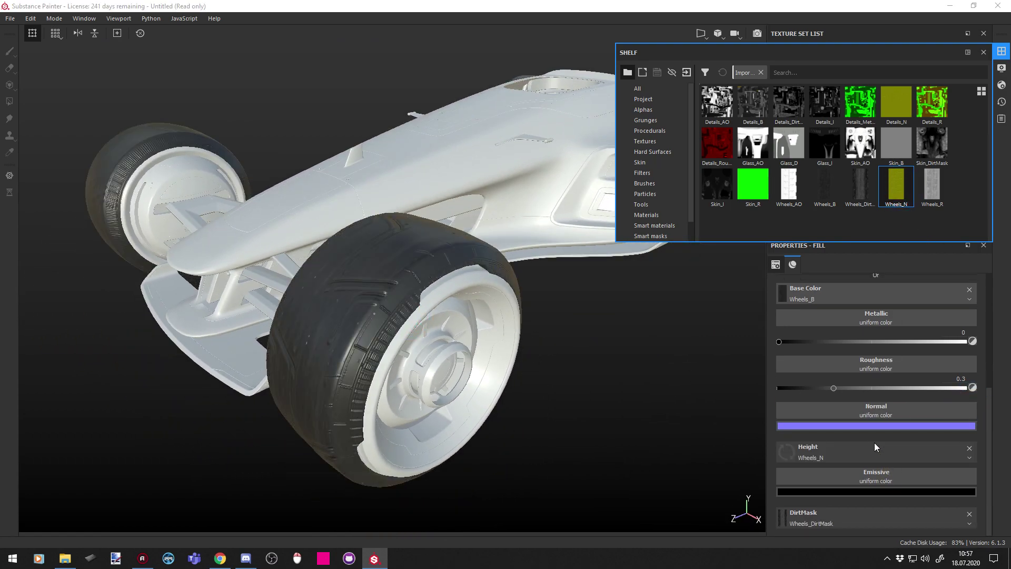
{"action": "left_click_drag", "start_coordinate": [200, 296], "coordinate": [685, 439], "text": "alt"}
{"action": "right_click_drag", "start_coordinate": [685, 439], "coordinate": [657, 384], "text": "alt"}
{"action": "mouse_move", "coordinate": [658, 383]}
{"action": "left_mouse_down", "text": "alt"}
{"action": "mouse_move", "coordinate": [623, 399]}
{"action": "mouse_move", "coordinate": [349, 334]}
{"action": "mouse_move", "coordinate": [307, 357]}
{"action": "mouse_move", "coordinate": [434, 314]}
{"action": "mouse_move", "coordinate": [380, 347]}
{"action": "mouse_move", "coordinate": [296, 425]}
{"action": "mouse_move", "coordinate": [316, 332]}
{"action": "mouse_move", "coordinate": [179, 420]}
{"action": "mouse_move", "coordinate": [390, 381]}
{"action": "left_mouse_up", "text": "alt"}
{"action": "left_click_drag", "start_coordinate": [932, 187], "coordinate": [858, 365]}
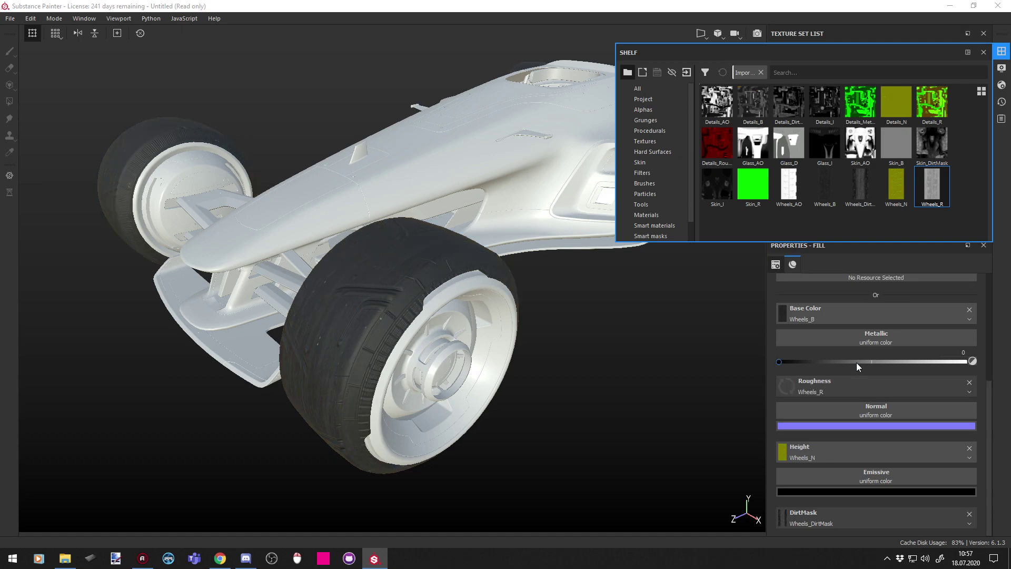
- Examine the textured tyres from several angles and preview the Wheels_AO texture
{"action": "scroll", "coordinate": [370, 317], "scroll_direction": "up", "scroll_amount": 4}
{"action": "left_click_drag", "start_coordinate": [297, 374], "coordinate": [422, 372], "text": "alt"}
{"action": "left_click_drag", "start_coordinate": [807, 362], "coordinate": [548, 362]}
{"action": "scroll", "coordinate": [548, 361], "scroll_direction": "down", "scroll_amount": 5}
{"action": "middle_click_drag", "start_coordinate": [521, 380], "coordinate": [472, 390], "text": "alt"}
{"action": "left_click_drag", "start_coordinate": [350, 377], "coordinate": [413, 410], "text": "alt"}
{"action": "scroll", "coordinate": [413, 411], "scroll_direction": "down", "scroll_amount": 4}
{"action": "middle_click_drag", "start_coordinate": [321, 364], "coordinate": [390, 385], "text": "alt"}
{"action": "left_click_drag", "start_coordinate": [316, 350], "coordinate": [334, 320], "text": "alt"}
{"action": "middle_click_drag", "start_coordinate": [490, 395], "coordinate": [421, 384], "text": "alt"}
{"action": "scroll", "coordinate": [421, 383], "scroll_direction": "up", "scroll_amount": 1}
{"action": "left_click_drag", "start_coordinate": [420, 383], "coordinate": [510, 261], "text": "alt"}
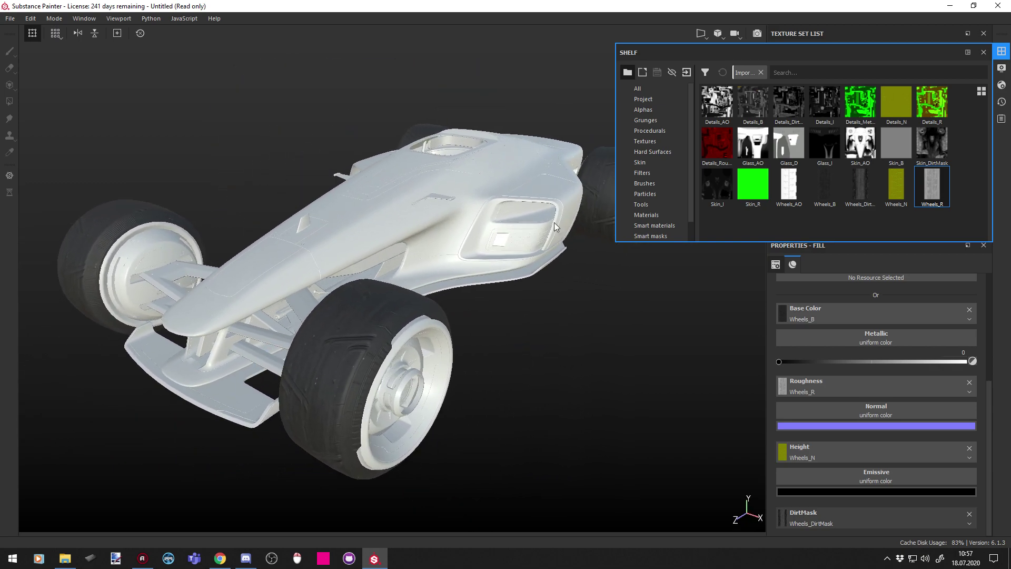
{"action": "mouse_move", "coordinate": [796, 187]}
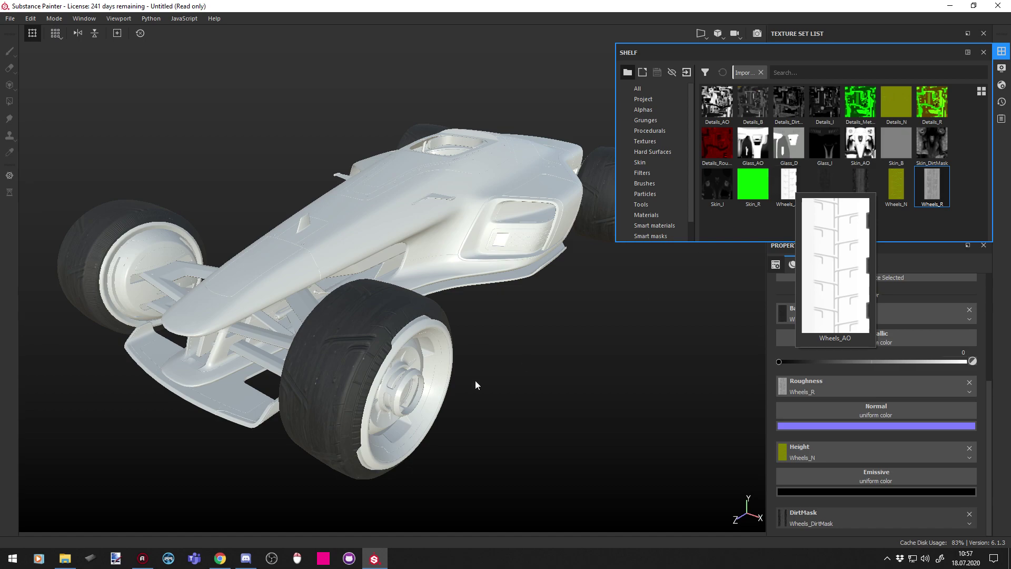
{"action": "scroll", "coordinate": [836, 406], "scroll_direction": "up", "scroll_amount": 3}
{"action": "scroll", "coordinate": [470, 205], "scroll_direction": "down", "scroll_amount": 3}
{"action": "left_click_drag", "start_coordinate": [469, 206], "coordinate": [639, 368], "text": "alt"}
{"action": "scroll", "coordinate": [904, 430], "scroll_direction": "up", "scroll_amount": 2}
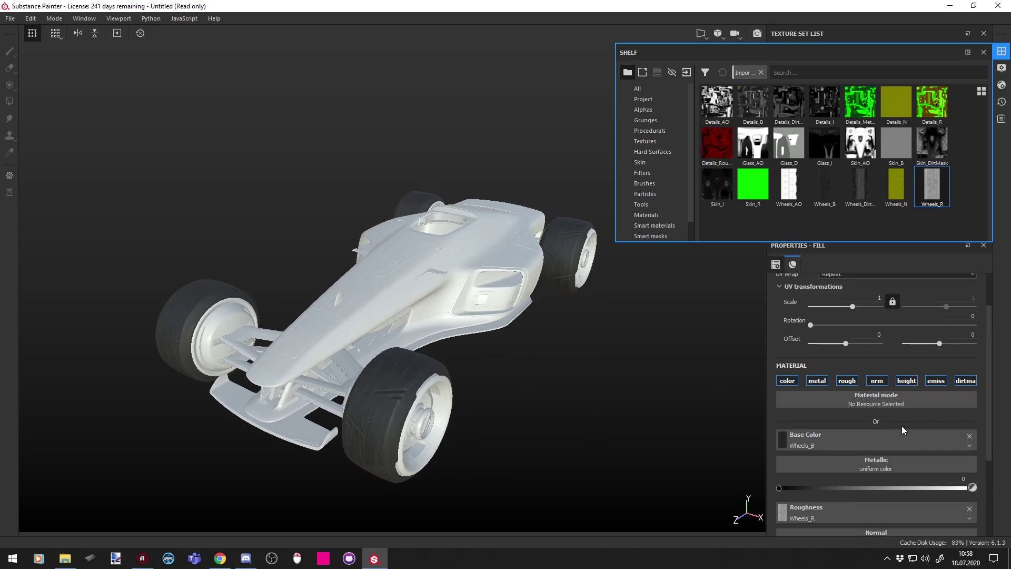
- Close the shelf, switch to the Details texture set and add a fill layer above its Layer 1
{"action": "scroll", "coordinate": [904, 430], "scroll_direction": "up", "scroll_amount": 2}
{"action": "left_click", "coordinate": [984, 52]}
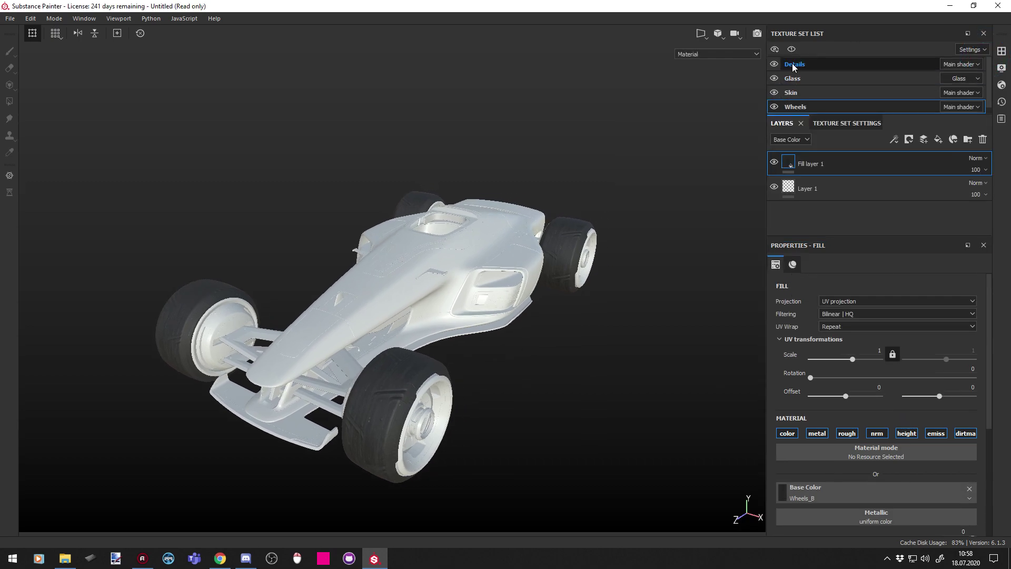
{"action": "key", "text": "Delete"}
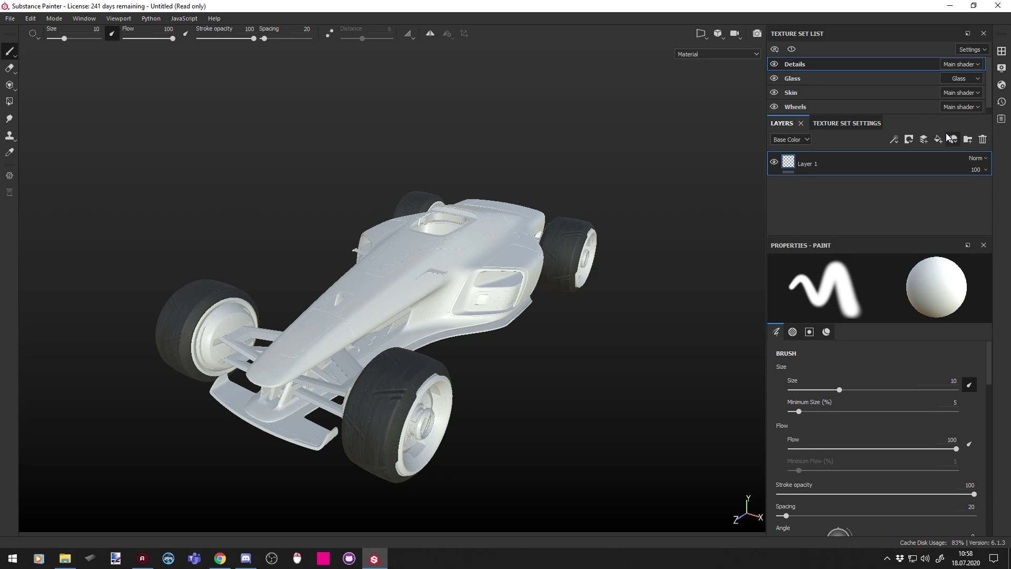
{"action": "key", "text": "ctrl+z"}
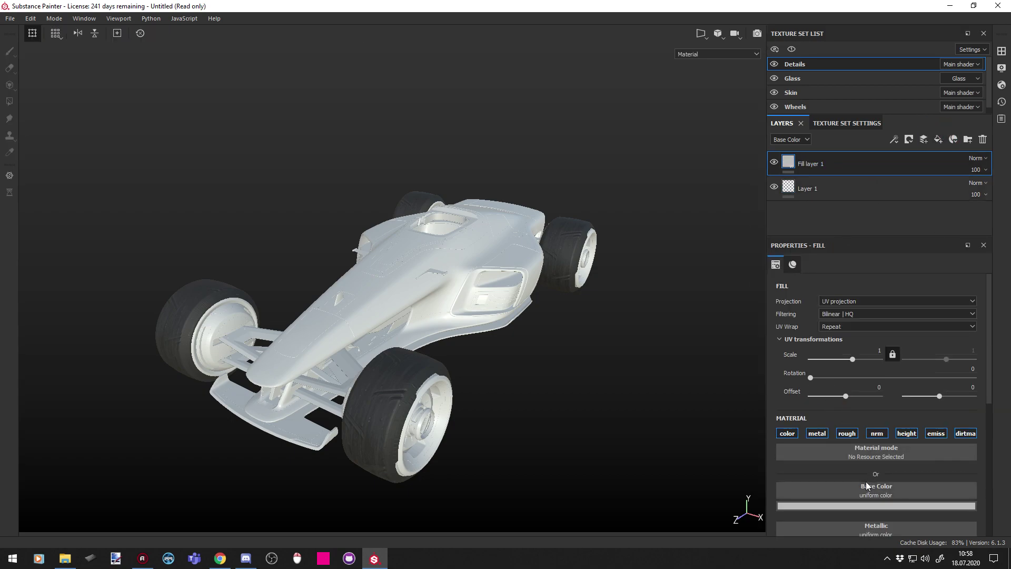
- Float the shelf over the viewport and assign Details_B to the Base Color channel of the Details fill layer
{"action": "scroll", "coordinate": [888, 413], "scroll_direction": "down", "scroll_amount": 5}
{"action": "left_click", "coordinate": [1002, 51]}
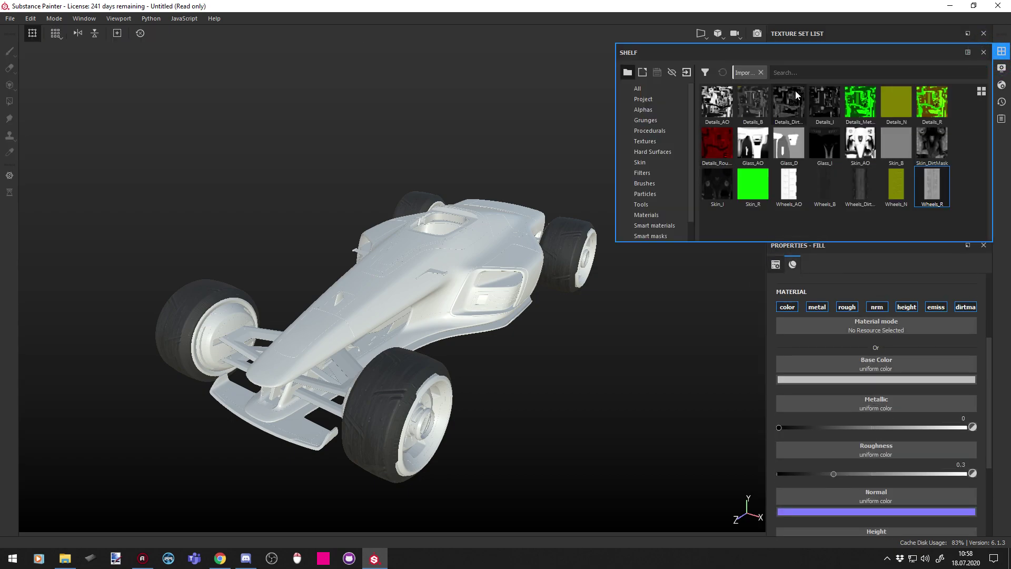
{"action": "left_click_drag", "start_coordinate": [811, 52], "coordinate": [507, 116]}
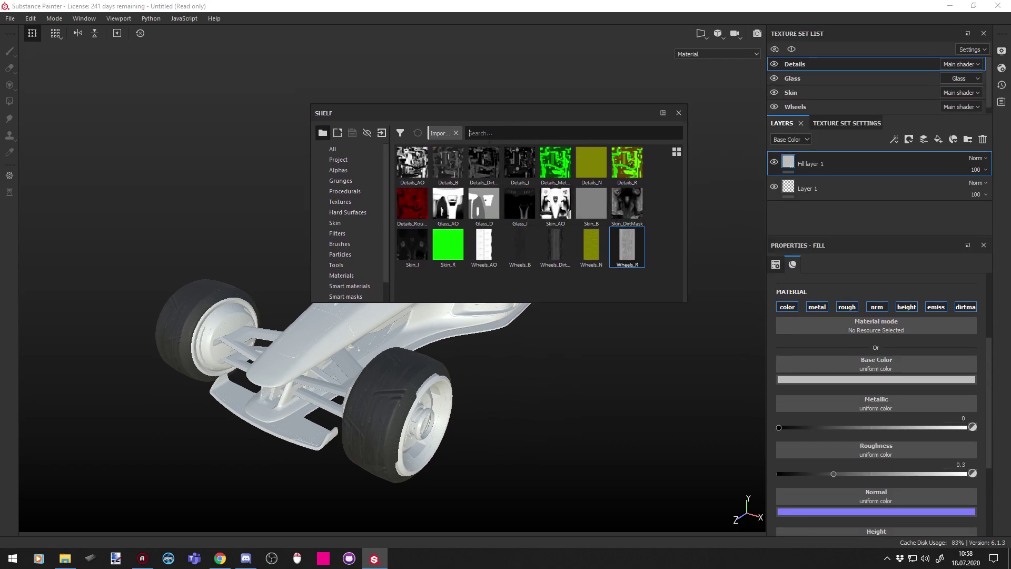
{"action": "left_click_drag", "start_coordinate": [447, 167], "coordinate": [877, 361]}
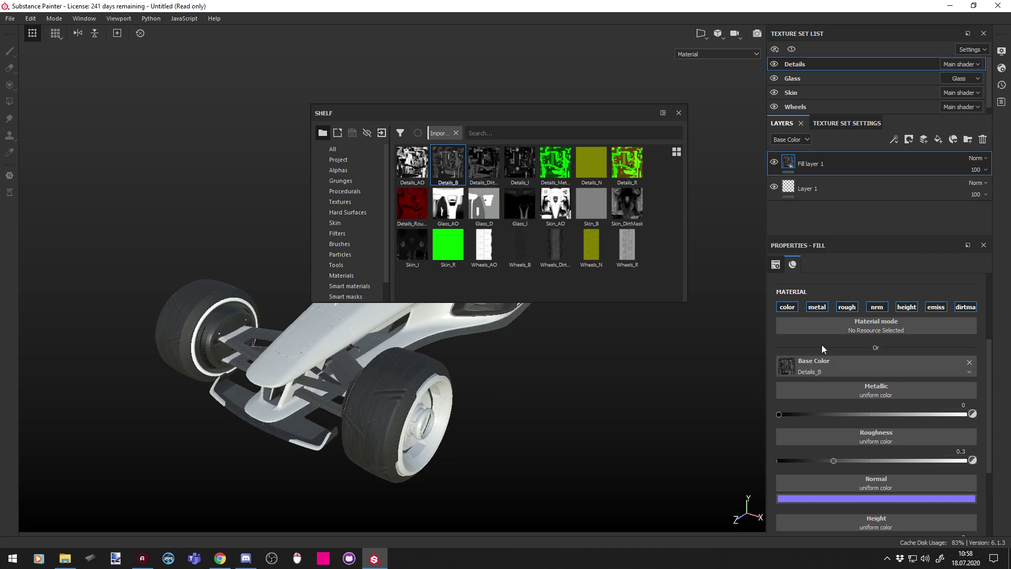
- Assign Details_I to the Emissive channel of the Details fill layer
{"action": "scroll", "coordinate": [894, 401], "scroll_direction": "down", "scroll_amount": 1}
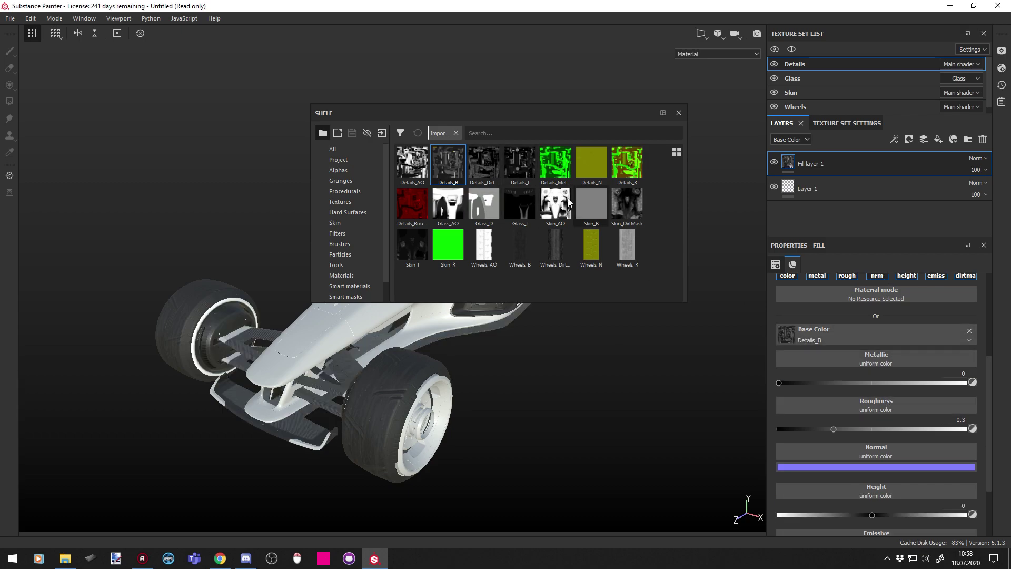
{"action": "scroll", "coordinate": [893, 447], "scroll_direction": "down", "scroll_amount": 1}
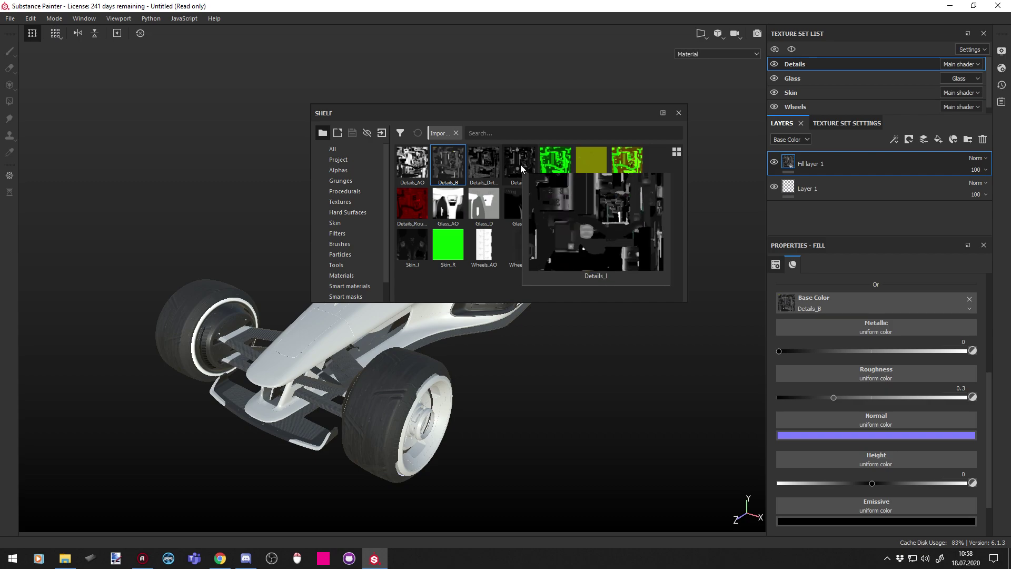
{"action": "left_click_drag", "start_coordinate": [520, 169], "coordinate": [890, 506]}
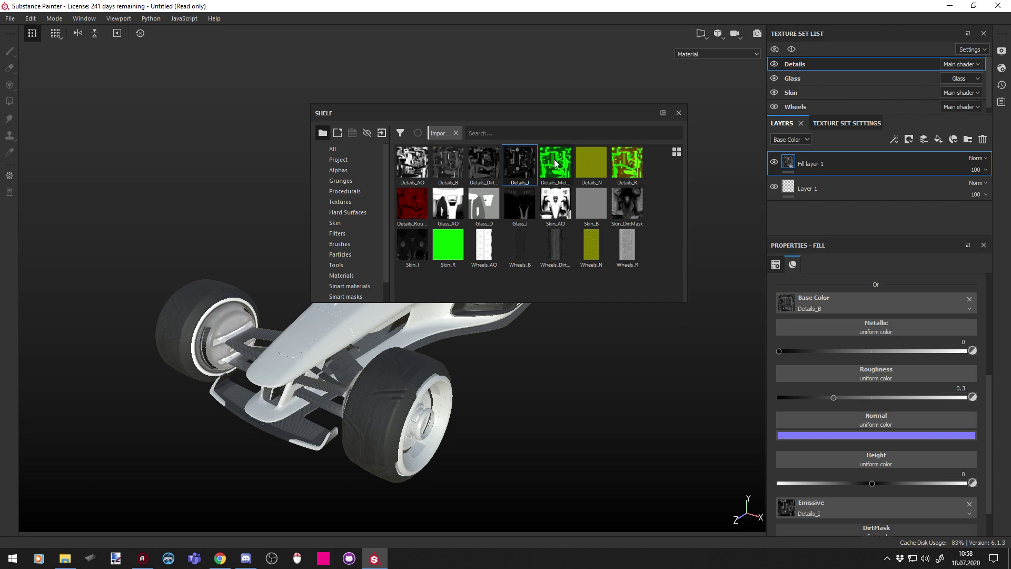
- Assign Details_Metallic to the Metallic channel and Details_Roughness to the Roughness channel
{"action": "mouse_move", "coordinate": [559, 169]}
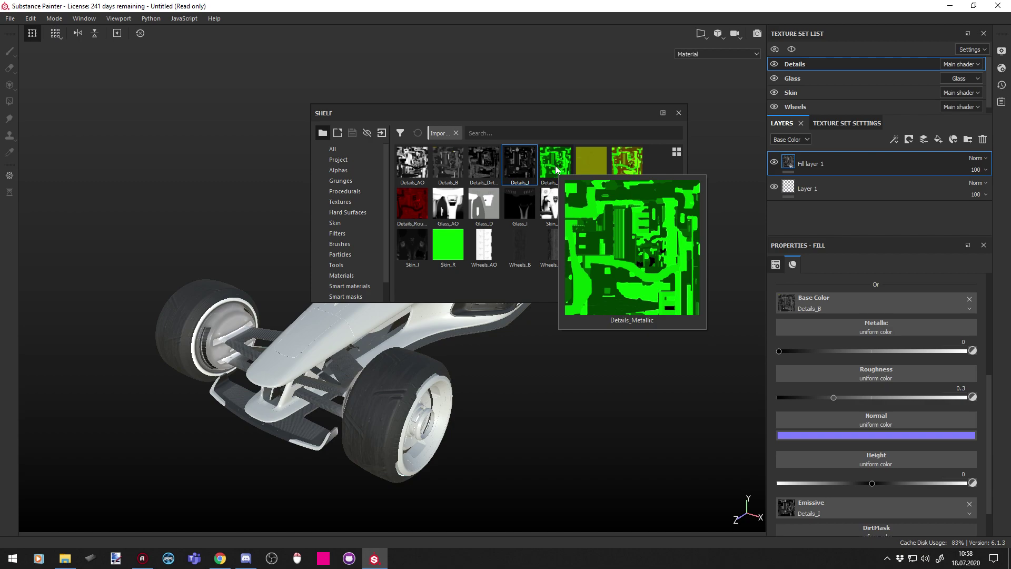
{"action": "left_click", "coordinate": [555, 166]}
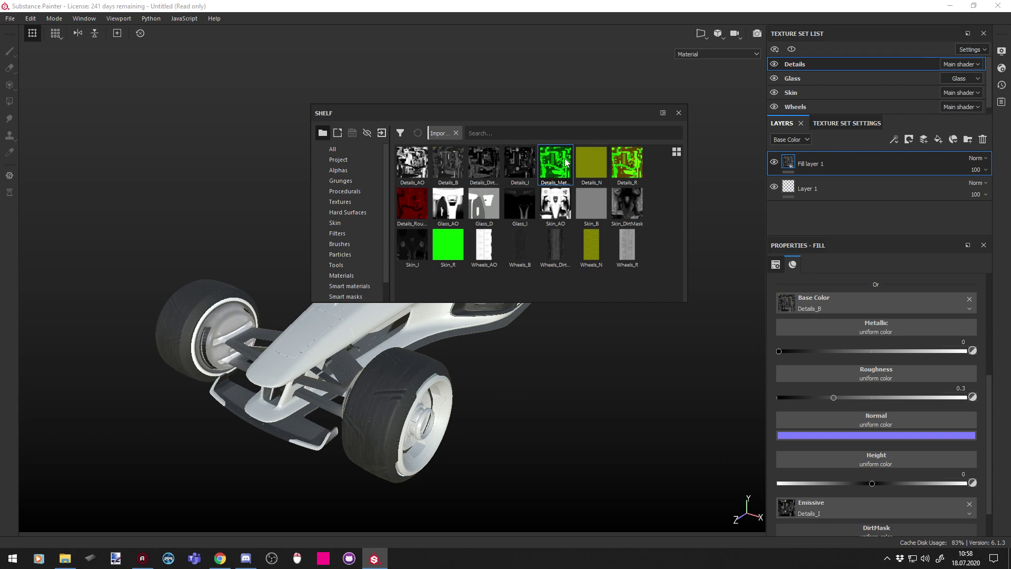
{"action": "left_click_drag", "start_coordinate": [551, 161], "coordinate": [908, 325]}
{"action": "left_click_drag", "start_coordinate": [412, 204], "coordinate": [888, 354]}
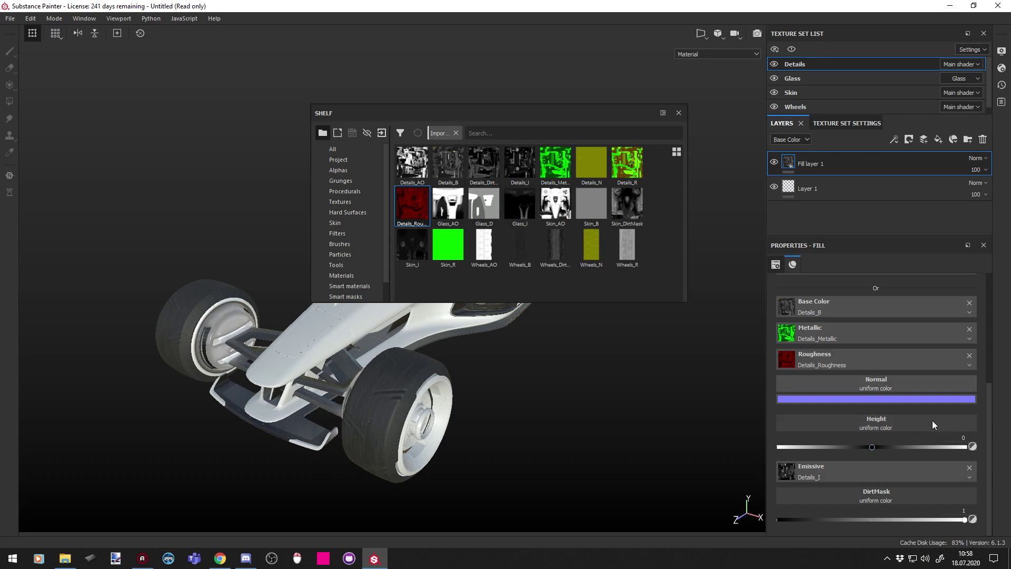
- Assign Details_N to the Height channel of the Details fill layer
{"action": "left_click_drag", "start_coordinate": [601, 176], "coordinate": [901, 502]}
{"action": "left_click_drag", "start_coordinate": [880, 425], "coordinate": [880, 425]}
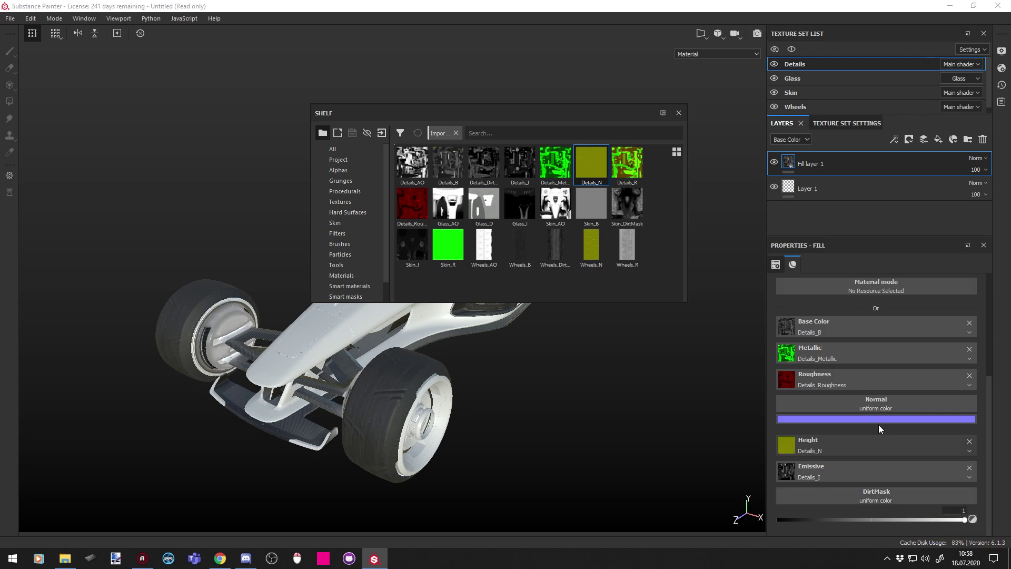
{"action": "scroll", "coordinate": [871, 379], "scroll_direction": "up", "scroll_amount": 3}
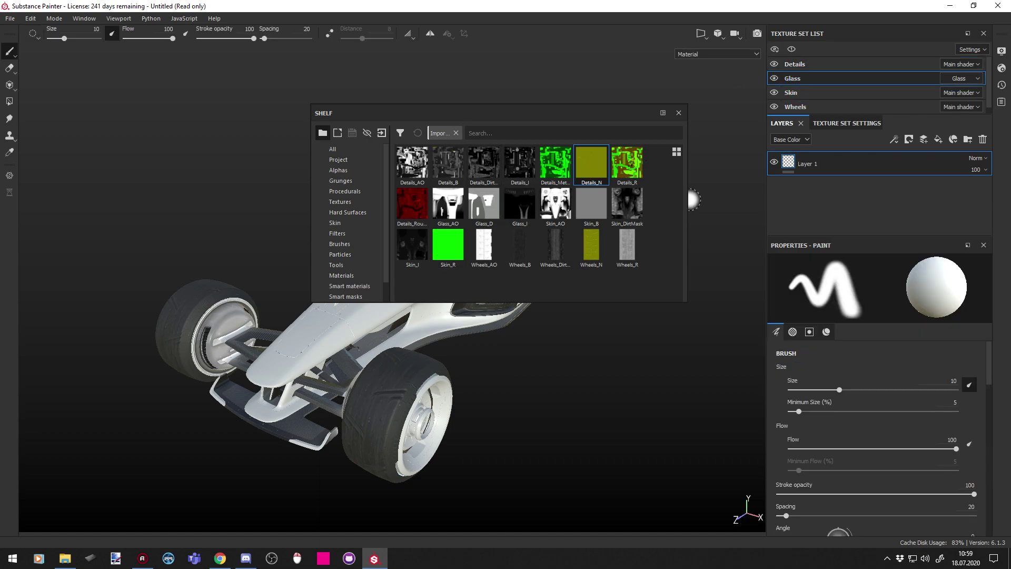
- Add a fill layer above Layer 1 in the Glass texture set and close the floating shelf
{"action": "left_click", "coordinate": [939, 141]}
{"action": "scroll", "coordinate": [879, 446], "scroll_direction": "down", "scroll_amount": 5}
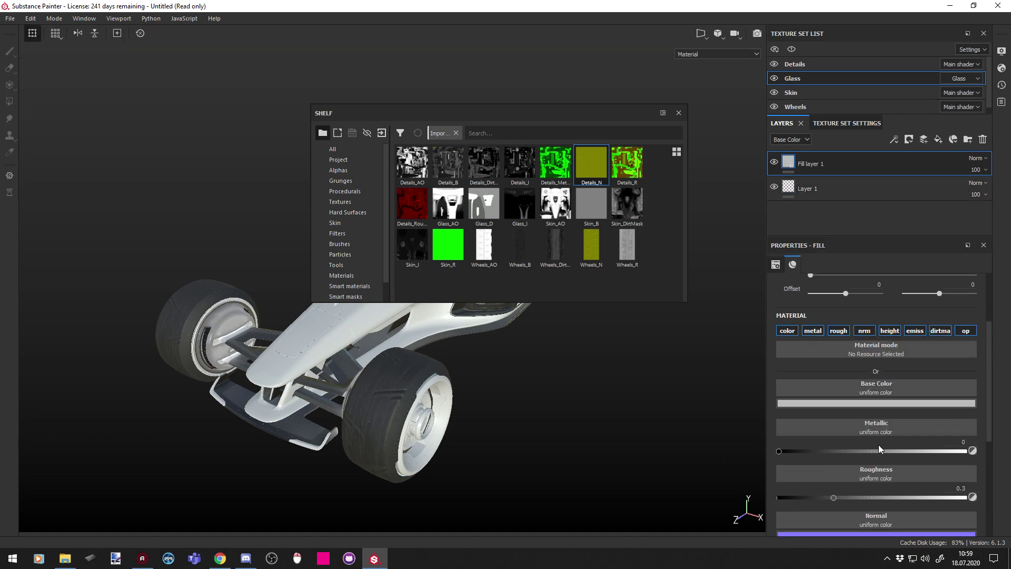
{"action": "left_click_drag", "start_coordinate": [573, 112], "coordinate": [521, 102]}
{"action": "left_click", "coordinate": [626, 102]}
- Examine the cockpit glass up close and review the Glass fill layer's channel settings, including Opacity
{"action": "scroll", "coordinate": [468, 156], "scroll_direction": "up", "scroll_amount": 5}
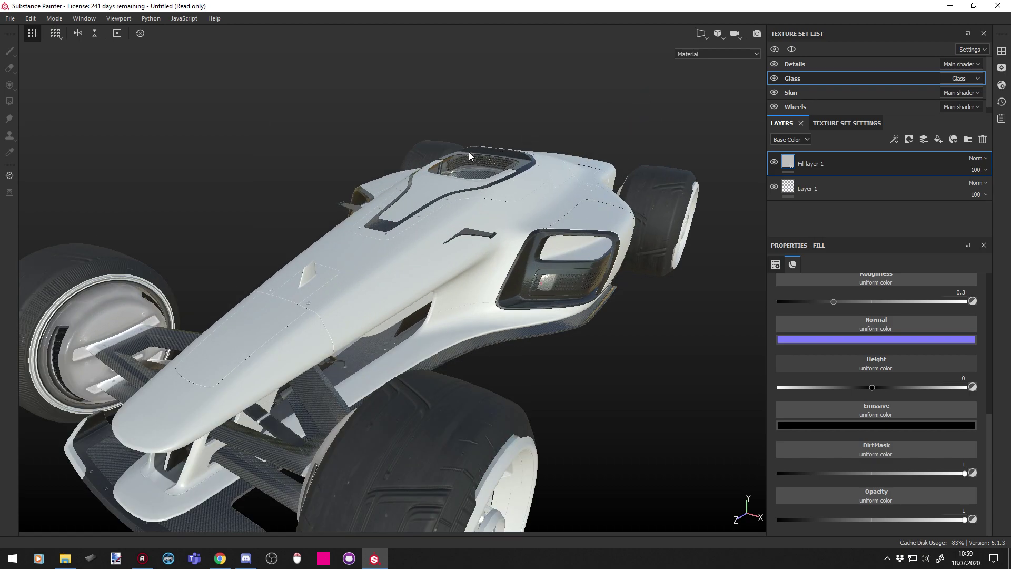
{"action": "scroll", "coordinate": [468, 156], "scroll_direction": "up", "scroll_amount": 3}
{"action": "scroll", "coordinate": [515, 300], "scroll_direction": "up", "scroll_amount": 3}
{"action": "middle_click_drag", "start_coordinate": [366, 386], "coordinate": [360, 343]}
{"action": "left_click_drag", "start_coordinate": [397, 327], "coordinate": [447, 262], "text": "alt"}
{"action": "mouse_move", "coordinate": [965, 519]}
{"action": "left_mouse_down"}
{"action": "mouse_move", "coordinate": [719, 494]}
{"action": "mouse_move", "coordinate": [860, 516]}
{"action": "mouse_move", "coordinate": [968, 517]}
{"action": "mouse_move", "coordinate": [755, 515]}
{"action": "mouse_move", "coordinate": [922, 521]}
{"action": "mouse_move", "coordinate": [799, 508]}
{"action": "mouse_move", "coordinate": [839, 515]}
{"action": "mouse_move", "coordinate": [808, 507]}
{"action": "mouse_move", "coordinate": [835, 507]}
{"action": "mouse_move", "coordinate": [819, 504]}
{"action": "mouse_move", "coordinate": [972, 515]}
{"action": "left_mouse_up"}
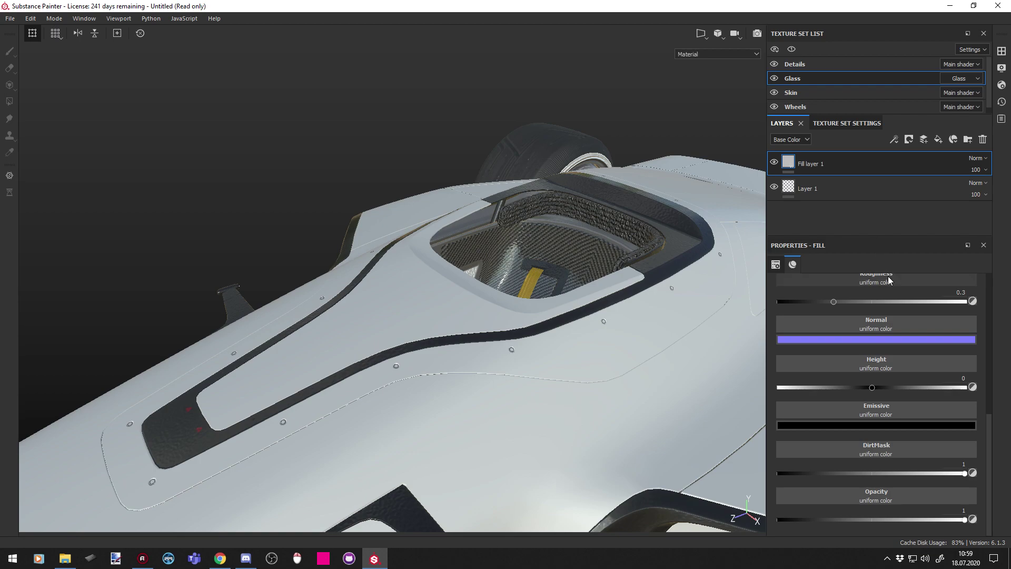
{"action": "scroll", "coordinate": [895, 430], "scroll_direction": "up", "scroll_amount": 3}
{"action": "scroll", "coordinate": [894, 430], "scroll_direction": "down", "scroll_amount": 2}
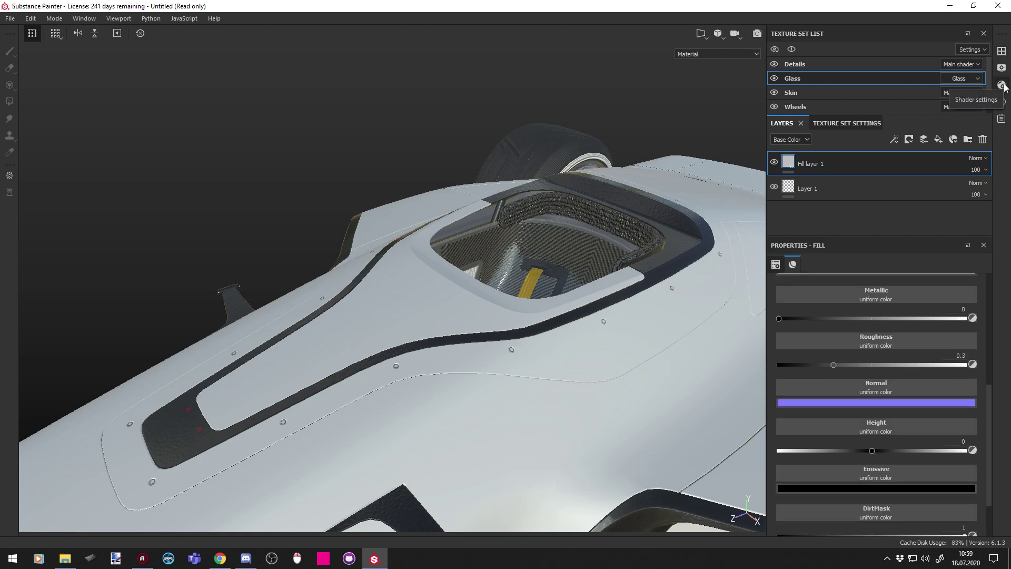
{"action": "scroll", "coordinate": [870, 514], "scroll_direction": "down", "scroll_amount": 2}
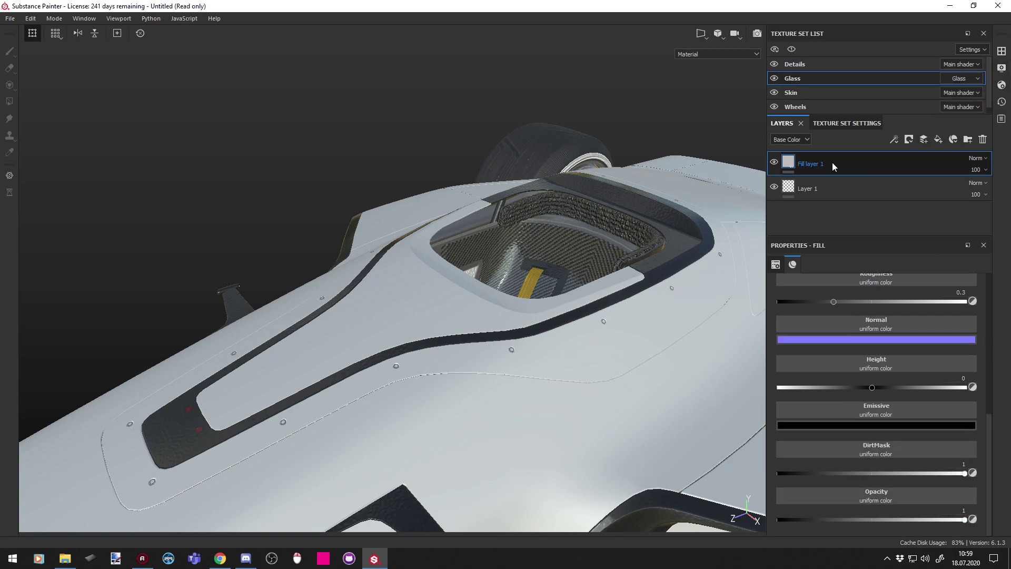
- Assign Glass_I to the Opacity channel and Glass_D to the Base Color channel of the Glass fill layer
{"action": "left_click", "coordinate": [1002, 50]}
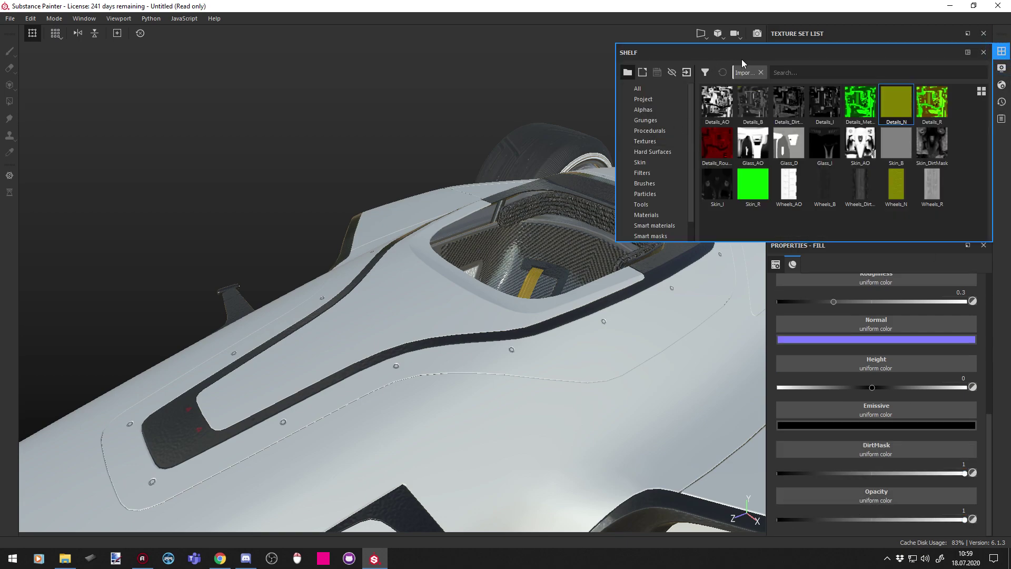
{"action": "left_click_drag", "start_coordinate": [684, 69], "coordinate": [413, 79]}
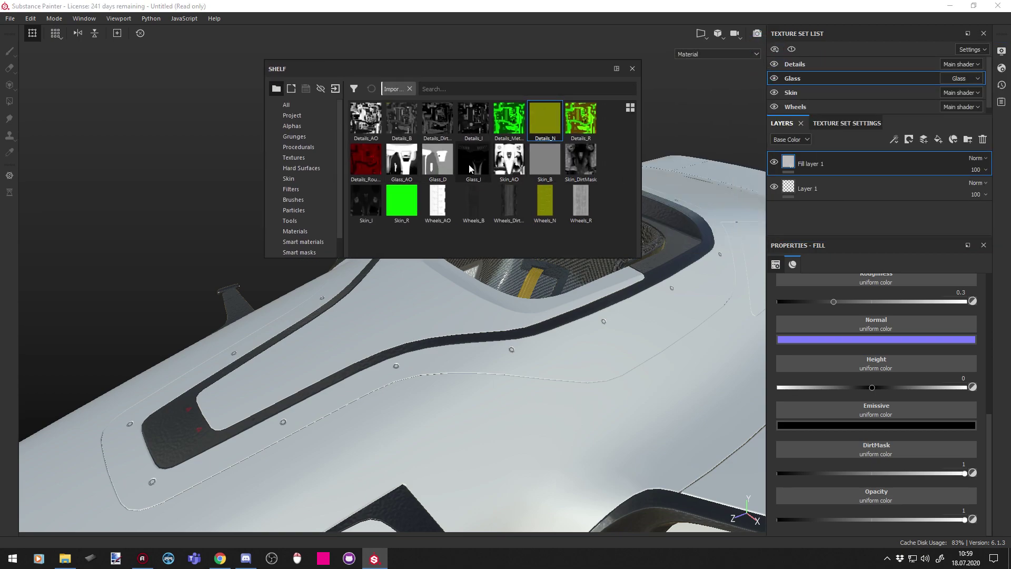
{"action": "mouse_move", "coordinate": [470, 169]}
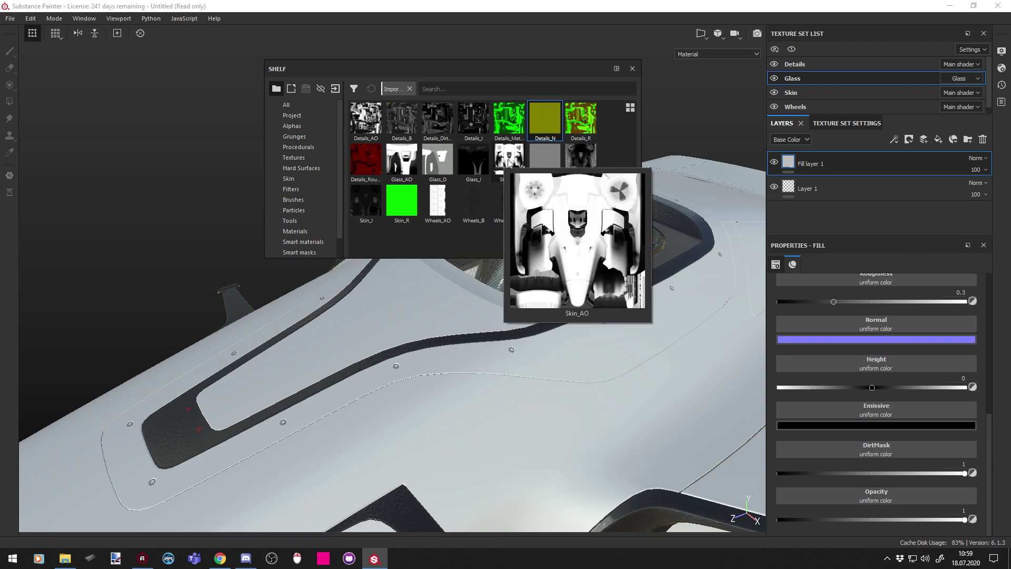
{"action": "left_click_drag", "start_coordinate": [470, 169], "coordinate": [876, 492]}
{"action": "scroll", "coordinate": [354, 286], "scroll_direction": "up", "scroll_amount": 3}
{"action": "mouse_move", "coordinate": [354, 285]}
{"action": "left_mouse_down", "text": "alt"}
{"action": "mouse_move", "coordinate": [420, 278]}
{"action": "mouse_move", "coordinate": [12, 304]}
{"action": "mouse_move", "coordinate": [18, 343]}
{"action": "mouse_move", "coordinate": [253, 316]}
{"action": "mouse_move", "coordinate": [449, 269]}
{"action": "mouse_move", "coordinate": [517, 277]}
{"action": "mouse_move", "coordinate": [192, 334]}
{"action": "mouse_move", "coordinate": [502, 282]}
{"action": "mouse_move", "coordinate": [693, 296]}
{"action": "mouse_move", "coordinate": [526, 354]}
{"action": "mouse_move", "coordinate": [336, 320]}
{"action": "mouse_move", "coordinate": [287, 295]}
{"action": "mouse_move", "coordinate": [359, 295]}
{"action": "left_mouse_up", "text": "alt"}
{"action": "scroll", "coordinate": [940, 428], "scroll_direction": "up", "scroll_amount": 3}
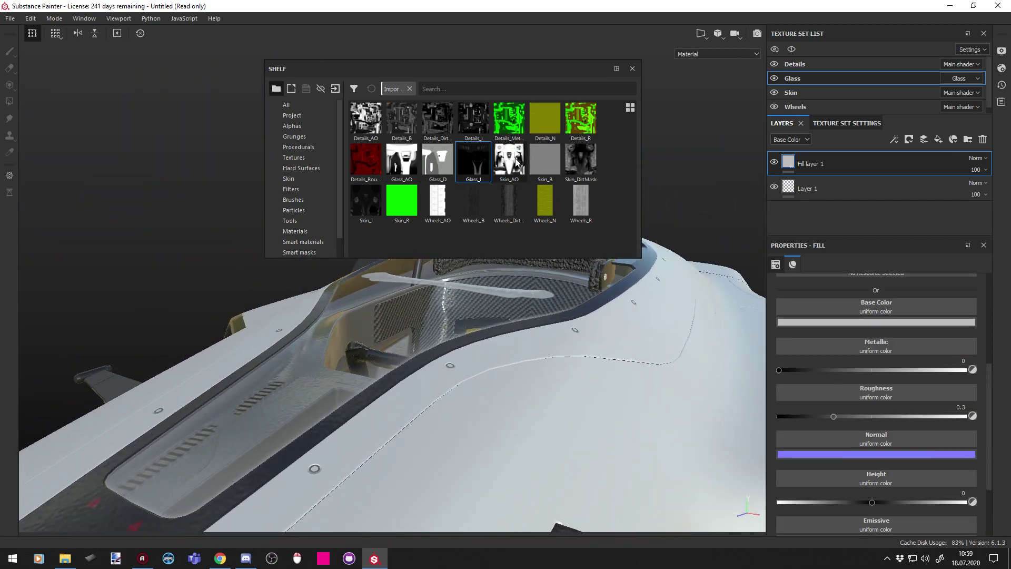
{"action": "left_click_drag", "start_coordinate": [423, 163], "coordinate": [890, 314]}
{"action": "left_click_drag", "start_coordinate": [519, 242], "coordinate": [318, 295], "text": "alt"}
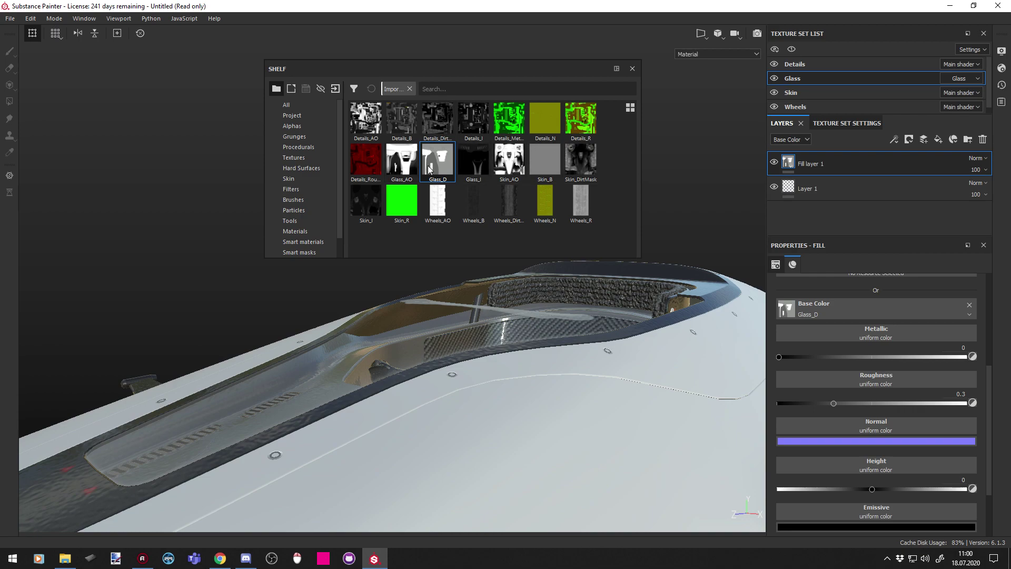
- Raise the Glass fill layer's uniform roughness to 0.4194
{"action": "scroll", "coordinate": [869, 409], "scroll_direction": "down", "scroll_amount": 1}
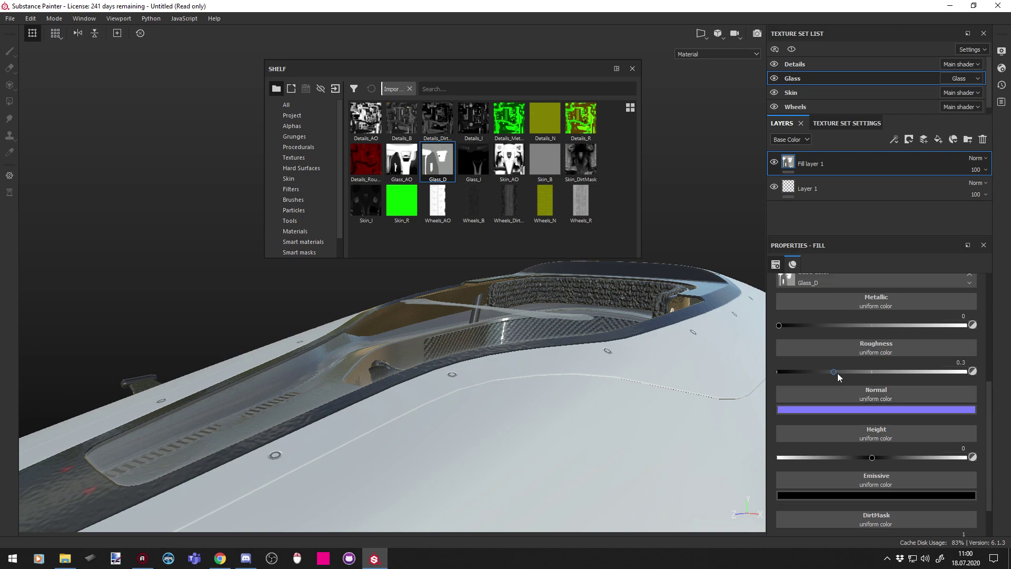
{"action": "left_click_drag", "start_coordinate": [964, 372], "coordinate": [858, 372]}
{"action": "scroll", "coordinate": [851, 366], "scroll_direction": "up", "scroll_amount": 2}
{"action": "scroll", "coordinate": [851, 364], "scroll_direction": "down", "scroll_amount": 4}
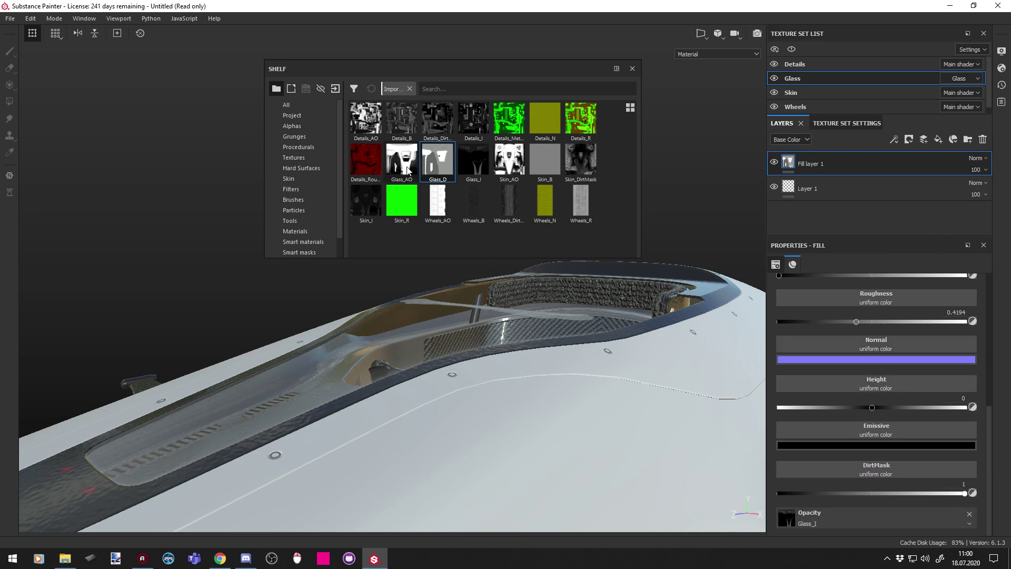
- Disable the Height, Normal, DirtMask, Metallic and Roughness channels on the Glass fill layer
{"action": "mouse_move", "coordinate": [408, 169]}
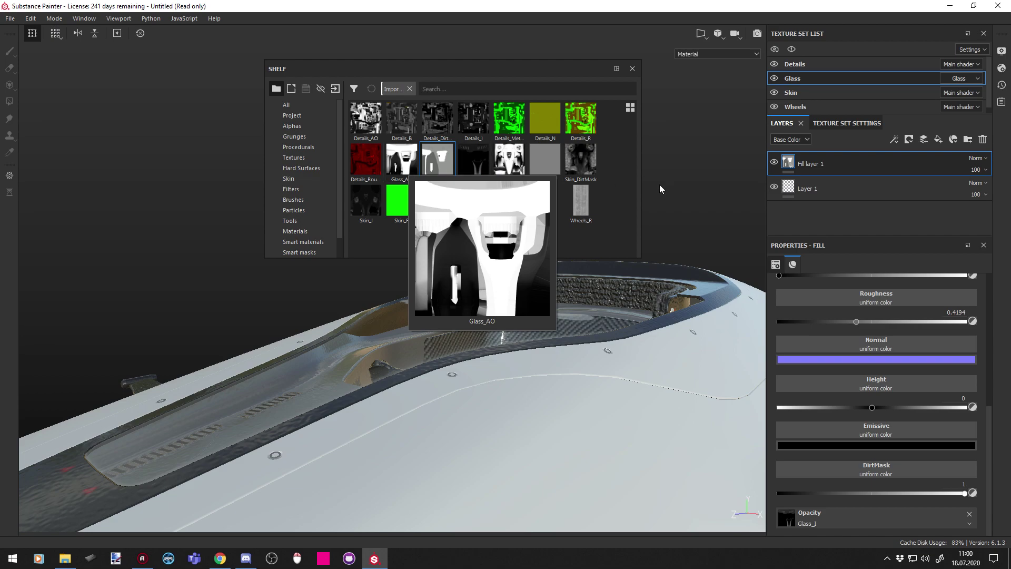
{"action": "scroll", "coordinate": [941, 472], "scroll_direction": "up", "scroll_amount": 8}
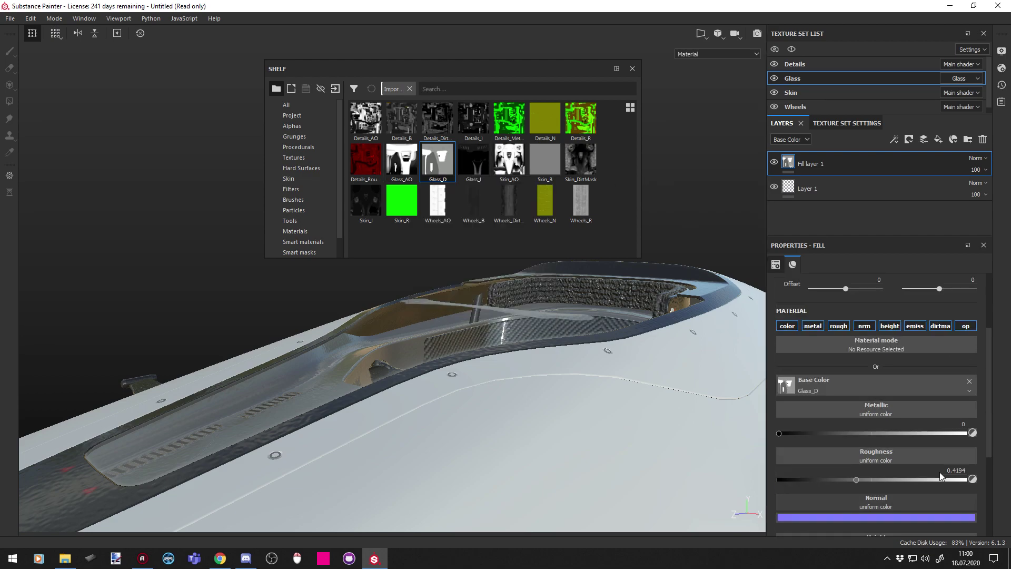
{"action": "scroll", "coordinate": [939, 472], "scroll_direction": "down", "scroll_amount": 5}
{"action": "scroll", "coordinate": [931, 437], "scroll_direction": "down", "scroll_amount": 2}
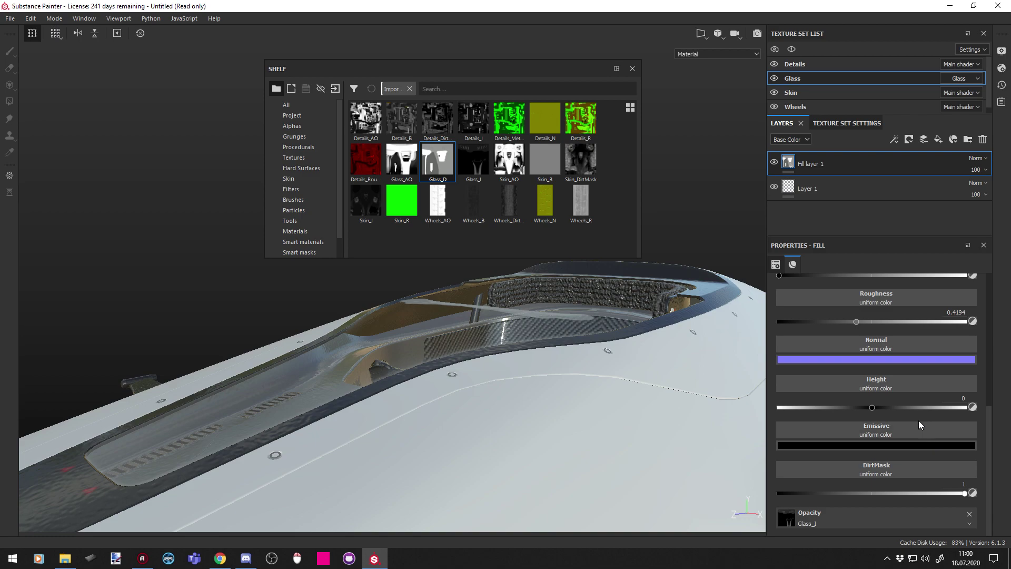
{"action": "scroll", "coordinate": [921, 425], "scroll_direction": "up", "scroll_amount": 4}
{"action": "left_click", "coordinate": [890, 357]}
{"action": "left_click", "coordinate": [864, 357]}
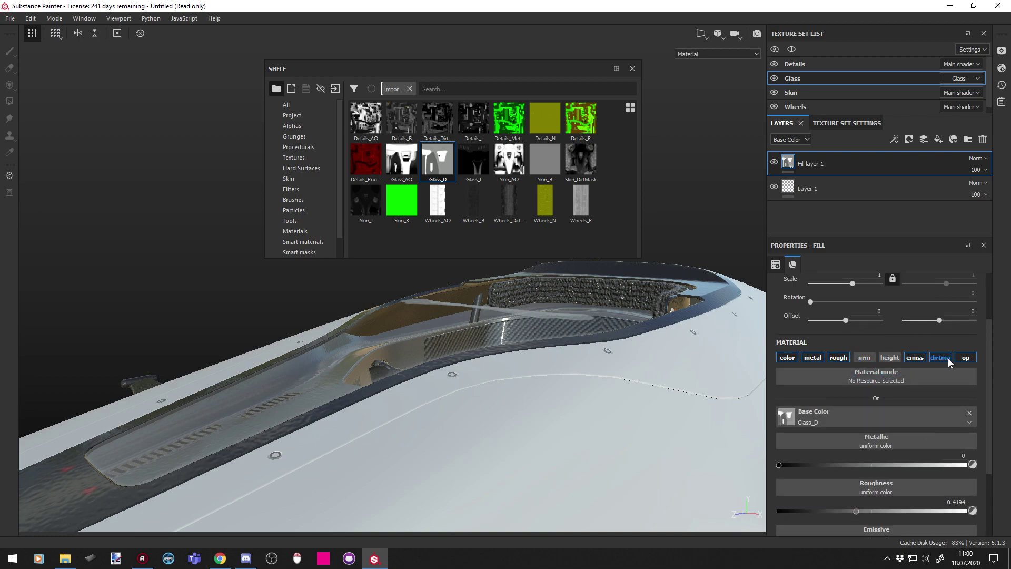
{"action": "scroll", "coordinate": [949, 359], "scroll_direction": "down", "scroll_amount": 1}
{"action": "left_click", "coordinate": [945, 326]}
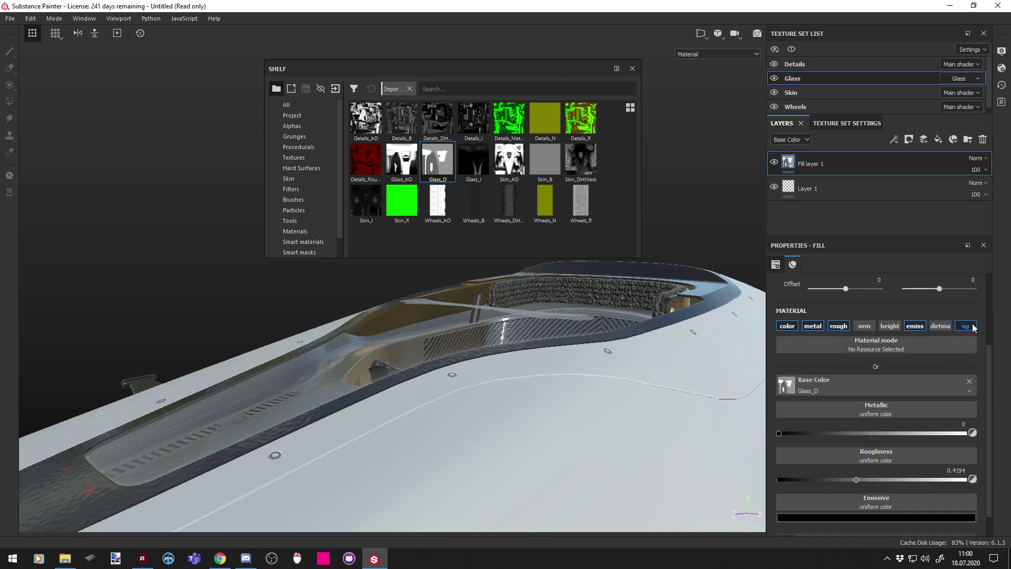
{"action": "left_click", "coordinate": [818, 327]}
{"action": "left_click", "coordinate": [831, 326]}
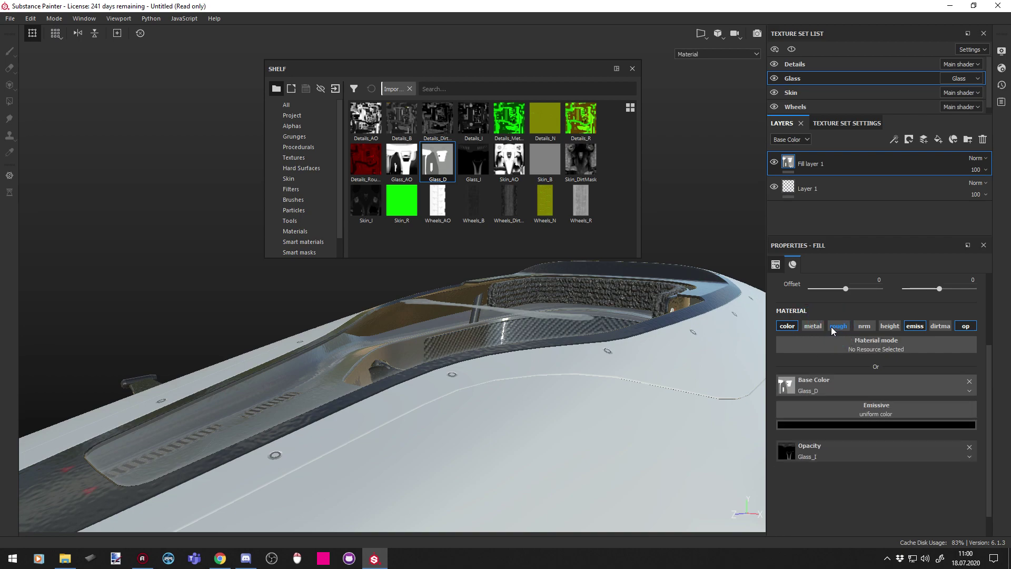
- Assign Glass_I to the Emissive channel of the Glass fill layer
{"action": "left_click_drag", "start_coordinate": [231, 279], "coordinate": [304, 341], "text": "alt"}
{"action": "left_click", "coordinate": [841, 450]}
{"action": "left_click", "coordinate": [833, 491]}
{"action": "left_click_drag", "start_coordinate": [468, 160], "coordinate": [883, 409]}
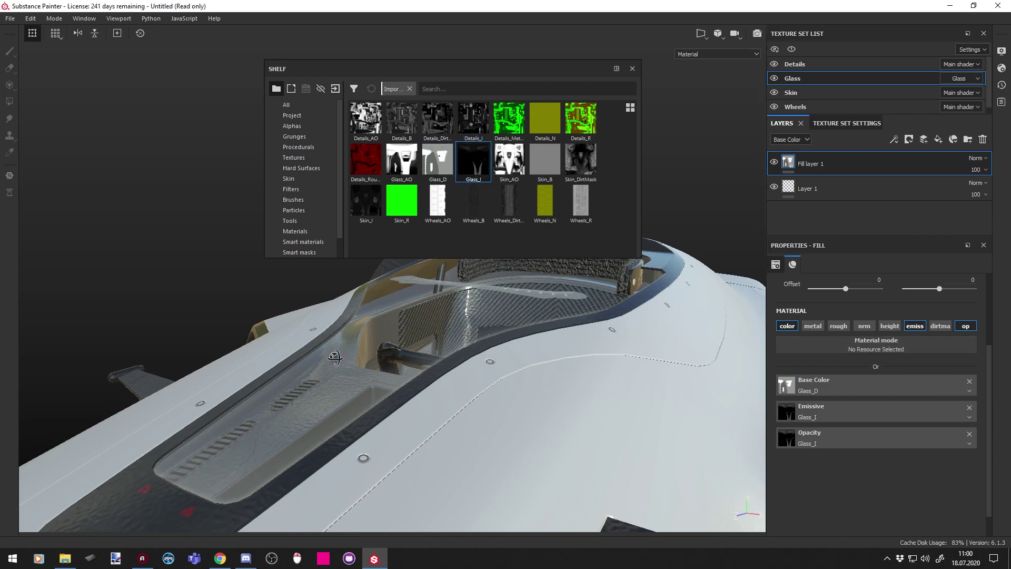
- Replace the Glass_I texture in the Glass fill layer's Opacity channel with Glass_D
{"action": "left_click", "coordinate": [963, 434]}
{"action": "left_click", "coordinate": [927, 475]}
{"action": "left_click", "coordinate": [970, 434]}
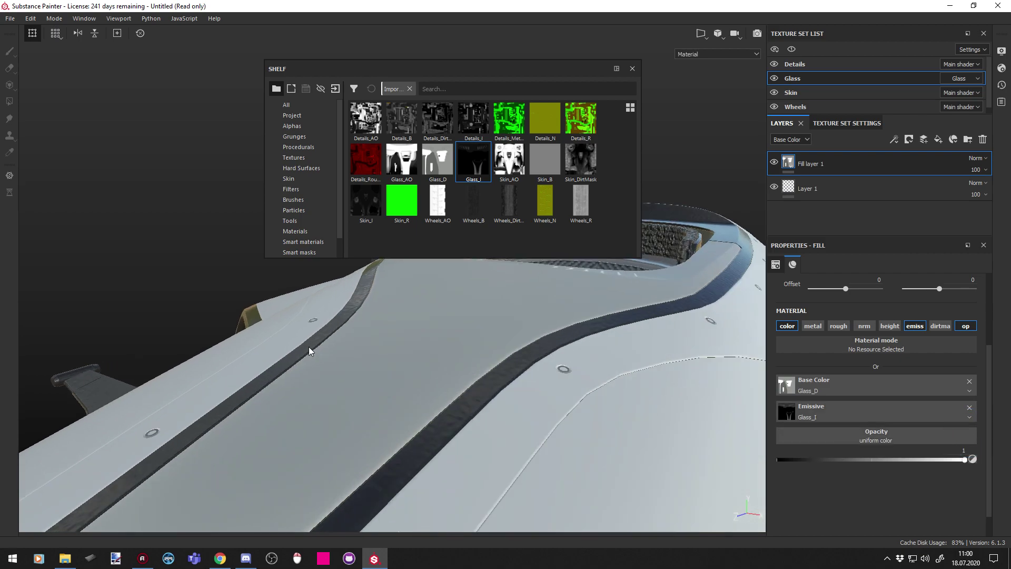
{"action": "left_click_drag", "start_coordinate": [929, 454], "coordinate": [965, 459]}
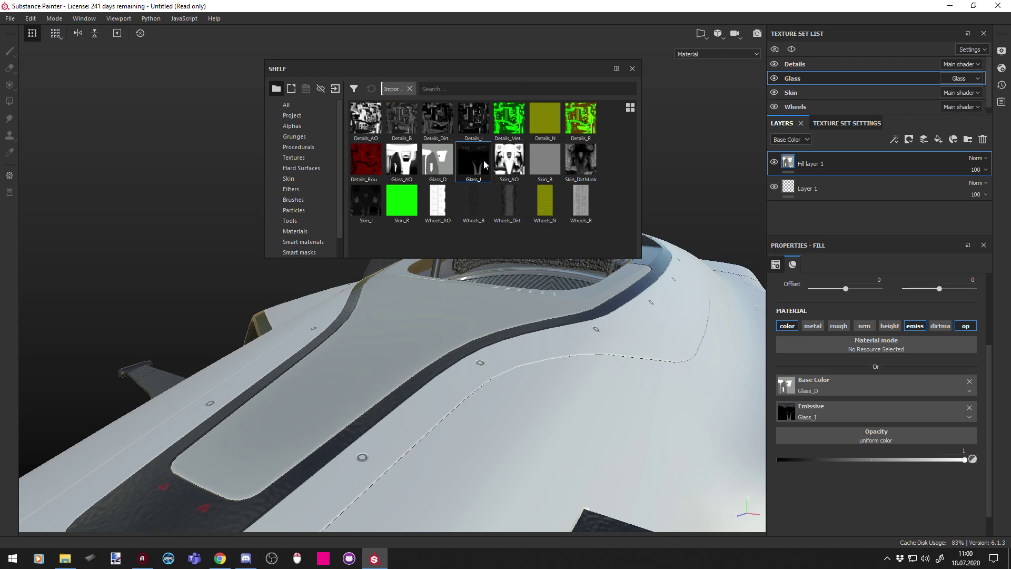
{"action": "left_click_drag", "start_coordinate": [471, 167], "coordinate": [788, 409]}
{"action": "left_click_drag", "start_coordinate": [839, 434], "coordinate": [876, 434]}
{"action": "mouse_move", "coordinate": [533, 435]}
{"action": "left_mouse_down", "text": "alt"}
{"action": "mouse_move", "coordinate": [203, 338]}
{"action": "mouse_move", "coordinate": [337, 334]}
{"action": "mouse_move", "coordinate": [87, 331]}
{"action": "mouse_move", "coordinate": [326, 368]}
{"action": "mouse_move", "coordinate": [545, 381]}
{"action": "mouse_move", "coordinate": [694, 368]}
{"action": "mouse_move", "coordinate": [469, 404]}
{"action": "mouse_move", "coordinate": [354, 384]}
{"action": "mouse_move", "coordinate": [290, 419]}
{"action": "mouse_move", "coordinate": [467, 355]}
{"action": "mouse_move", "coordinate": [354, 373]}
{"action": "mouse_move", "coordinate": [152, 442]}
{"action": "mouse_move", "coordinate": [610, 444]}
{"action": "mouse_move", "coordinate": [411, 323]}
{"action": "mouse_move", "coordinate": [196, 367]}
{"action": "mouse_move", "coordinate": [565, 343]}
{"action": "mouse_move", "coordinate": [210, 374]}
{"action": "mouse_move", "coordinate": [684, 332]}
{"action": "mouse_move", "coordinate": [439, 419]}
{"action": "mouse_move", "coordinate": [349, 355]}
{"action": "mouse_move", "coordinate": [295, 368]}
{"action": "mouse_move", "coordinate": [737, 477]}
{"action": "mouse_move", "coordinate": [571, 434]}
{"action": "mouse_move", "coordinate": [463, 388]}
{"action": "mouse_move", "coordinate": [584, 365]}
{"action": "mouse_move", "coordinate": [459, 365]}
{"action": "mouse_move", "coordinate": [685, 290]}
{"action": "left_mouse_up", "text": "alt"}
- Add a second fill layer between Fill layer 1 and Layer 1, leaving only its Opacity channel enabled
{"action": "left_click", "coordinate": [903, 185]}
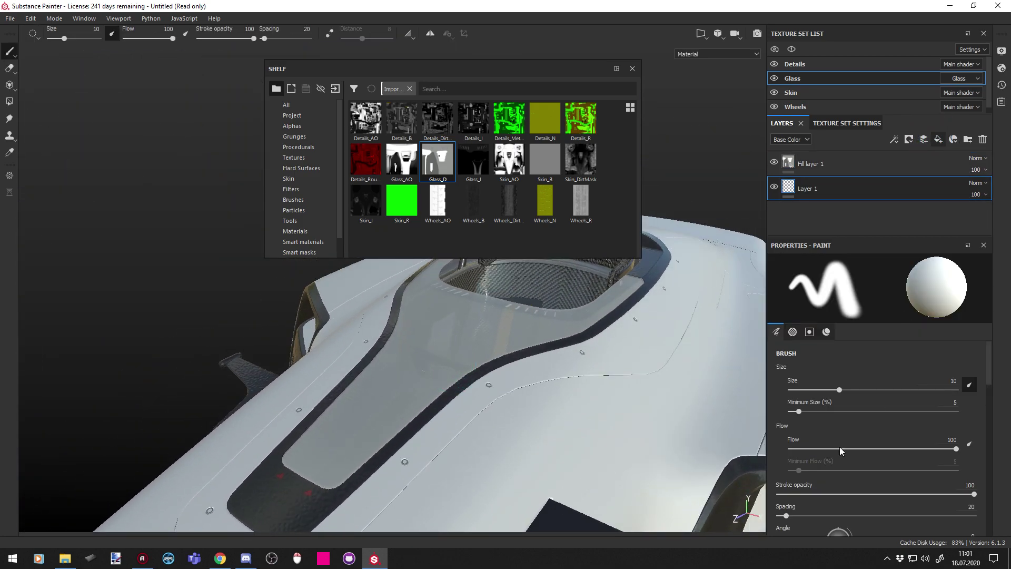
{"action": "left_click", "coordinate": [790, 327]}
{"action": "left_click", "coordinate": [814, 326]}
{"action": "left_click", "coordinate": [839, 325]}
{"action": "left_click", "coordinate": [865, 326]}
{"action": "left_click", "coordinate": [890, 326]}
{"action": "left_click", "coordinate": [915, 326]}
{"action": "left_click", "coordinate": [940, 326]}
- Enable the Roughness channel on Fill layer 1 and lower its uniform value to the minimum
{"action": "left_click", "coordinate": [789, 162]}
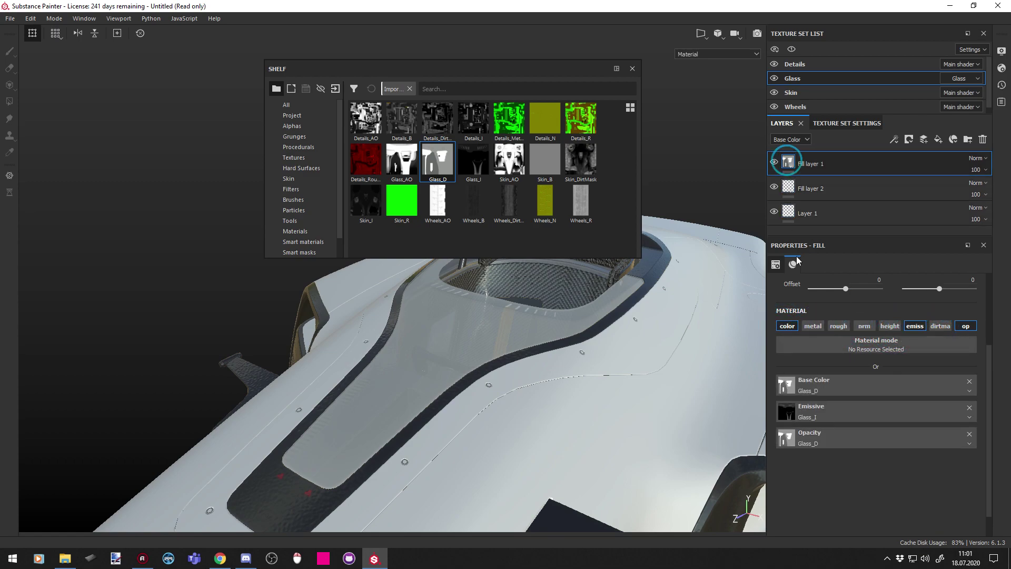
{"action": "left_click_drag", "start_coordinate": [362, 354], "coordinate": [761, 398], "text": "alt"}
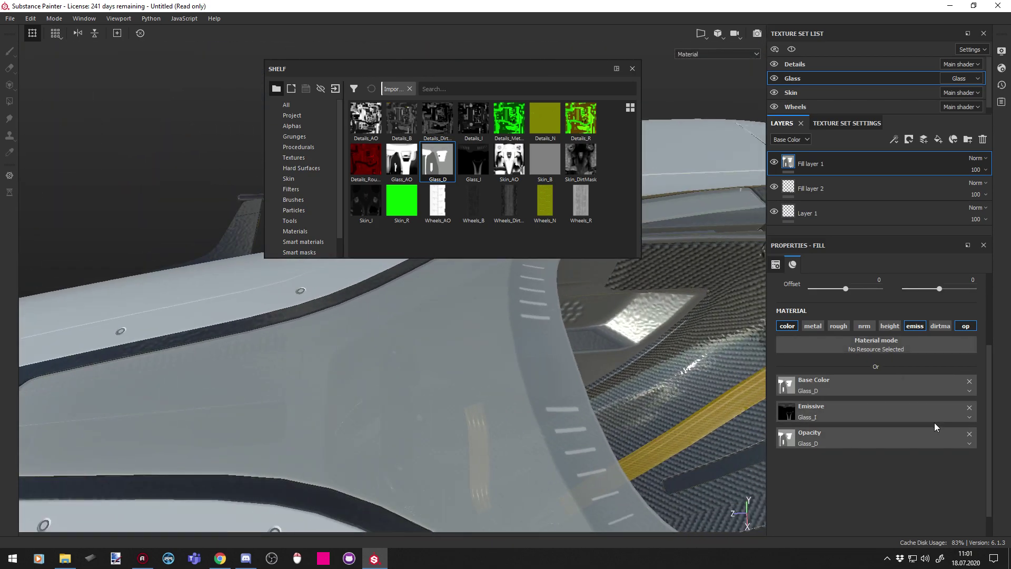
{"action": "left_click_drag", "start_coordinate": [418, 357], "coordinate": [606, 337], "text": "alt"}
{"action": "left_click", "coordinate": [843, 326]}
{"action": "left_click_drag", "start_coordinate": [505, 369], "coordinate": [463, 413], "text": "alt"}
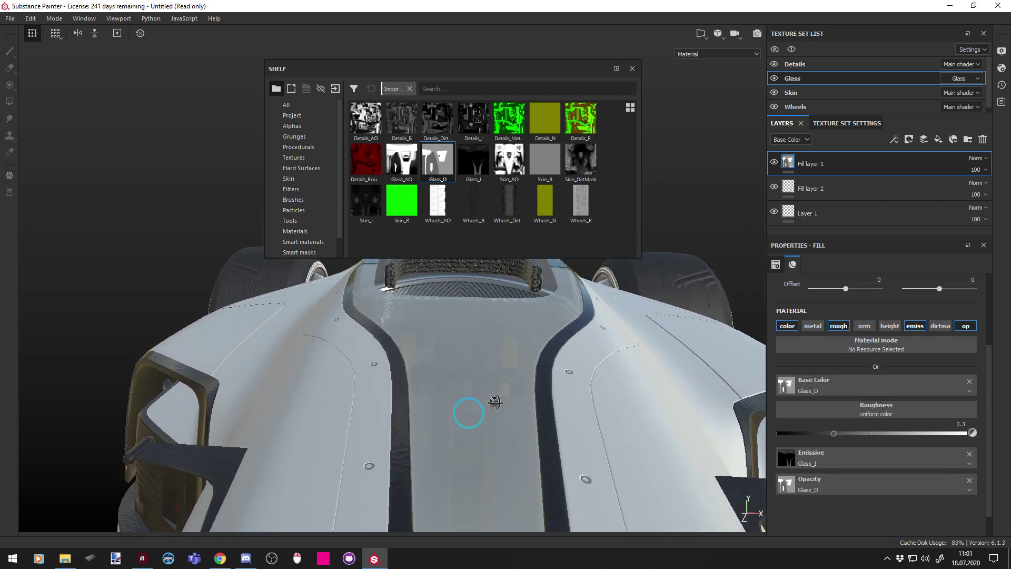
{"action": "left_click_drag", "start_coordinate": [790, 431], "coordinate": [742, 429]}
{"action": "left_click_drag", "start_coordinate": [553, 390], "coordinate": [421, 403], "text": "alt"}
{"action": "mouse_move", "coordinate": [421, 403]}
{"action": "right_mouse_down", "text": "shift"}
{"action": "mouse_move", "coordinate": [490, 379]}
{"action": "mouse_move", "coordinate": [421, 386]}
{"action": "right_mouse_up", "text": "shift"}
{"action": "left_click_drag", "start_coordinate": [390, 390], "coordinate": [448, 421], "text": "alt"}
- Set Fill layer 2's uniform Opacity to 0 and lower Fill layer 1's strength in the Opacity channel to 50
{"action": "left_click", "coordinate": [821, 188]}
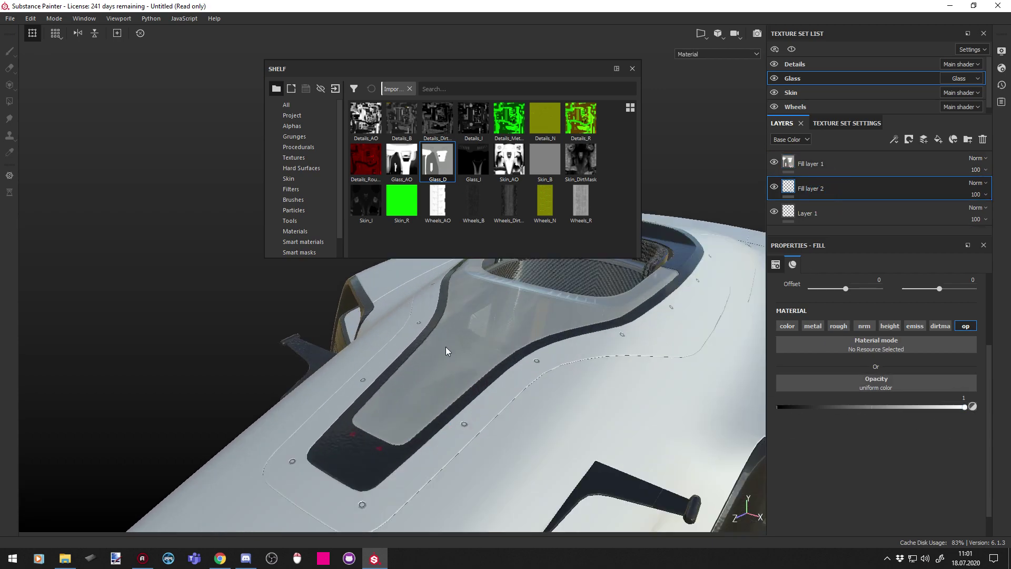
{"action": "scroll", "coordinate": [451, 351], "scroll_direction": "up", "scroll_amount": 3}
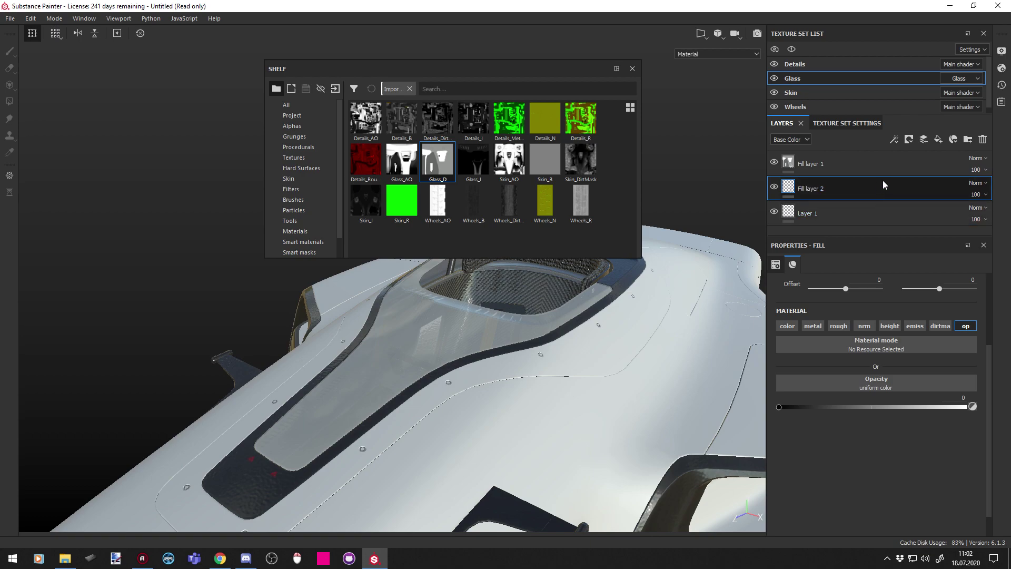
{"action": "left_click", "coordinate": [807, 140]}
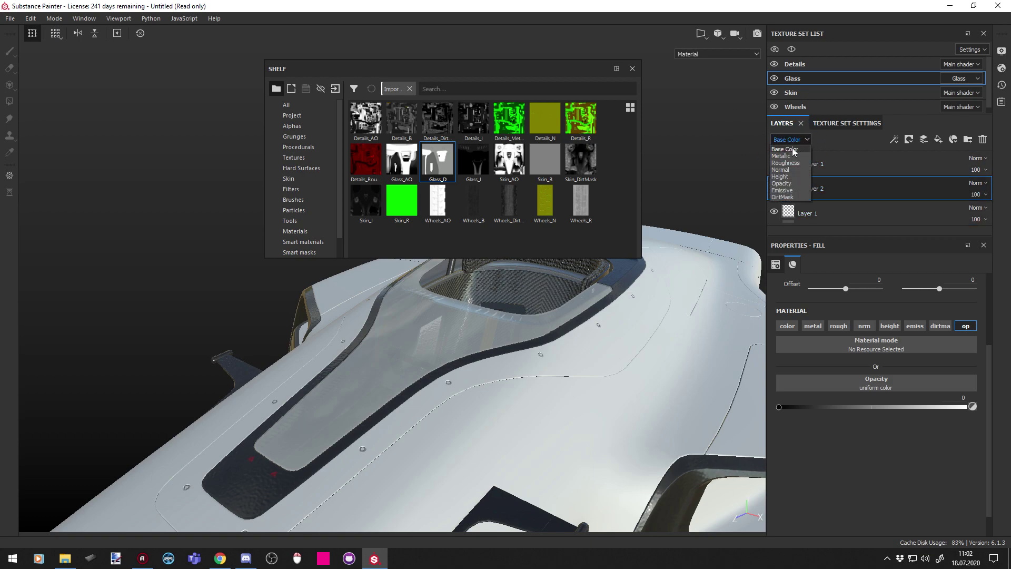
{"action": "left_click", "coordinate": [790, 184]}
{"action": "left_click", "coordinate": [978, 170]}
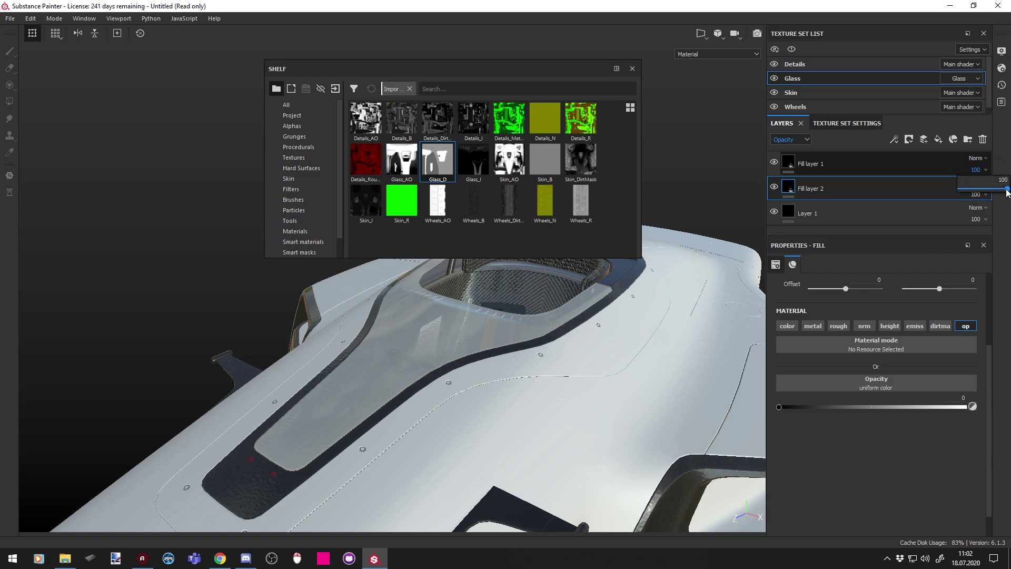
{"action": "left_click_drag", "start_coordinate": [1008, 189], "coordinate": [1006, 189]}
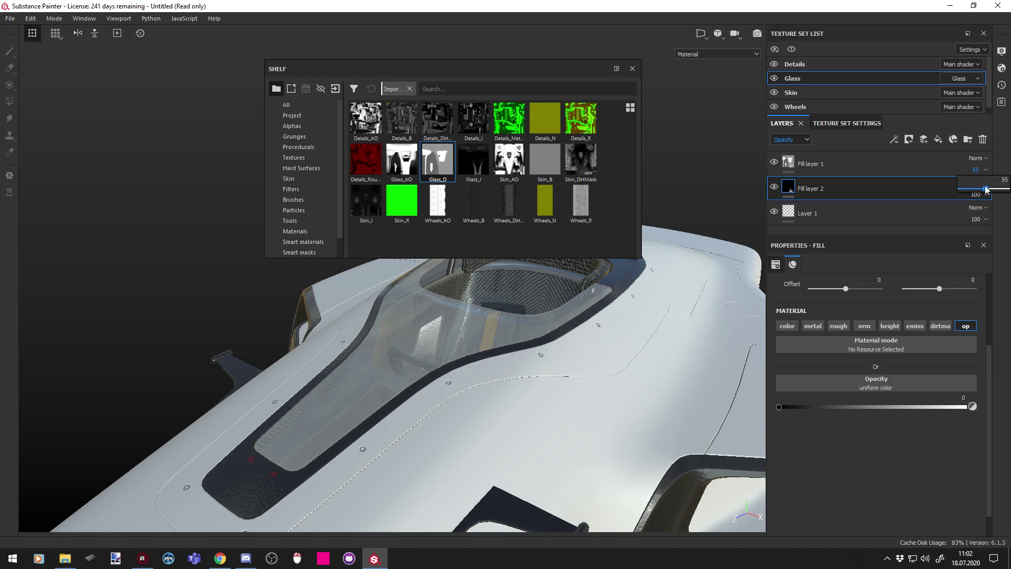
{"action": "left_click", "coordinate": [975, 169]}
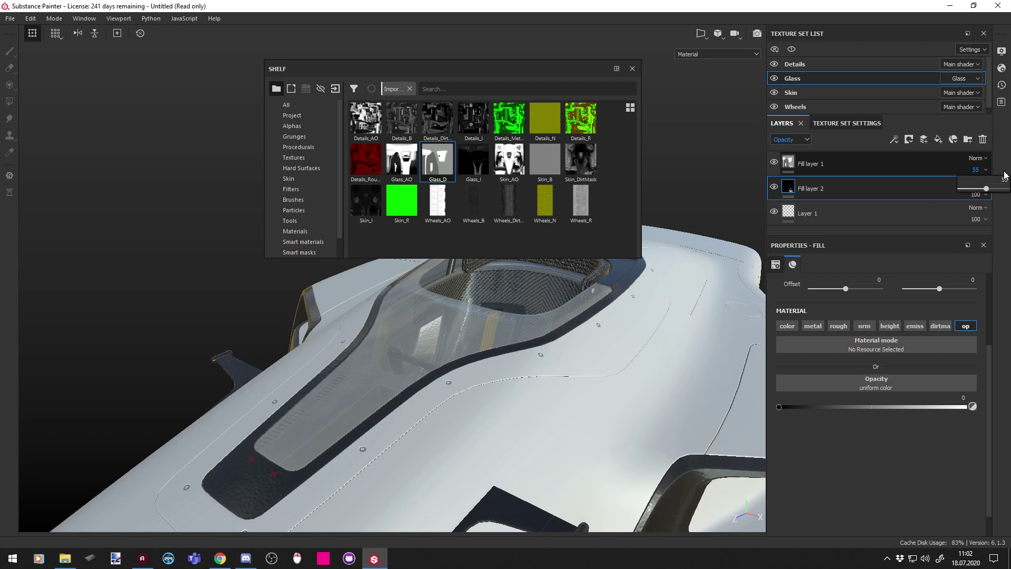
{"action": "left_click_drag", "start_coordinate": [353, 378], "coordinate": [474, 368], "text": "alt"}
{"action": "left_click", "coordinate": [633, 68]}
{"action": "left_click_drag", "start_coordinate": [639, 63], "coordinate": [440, 331], "text": "alt"}
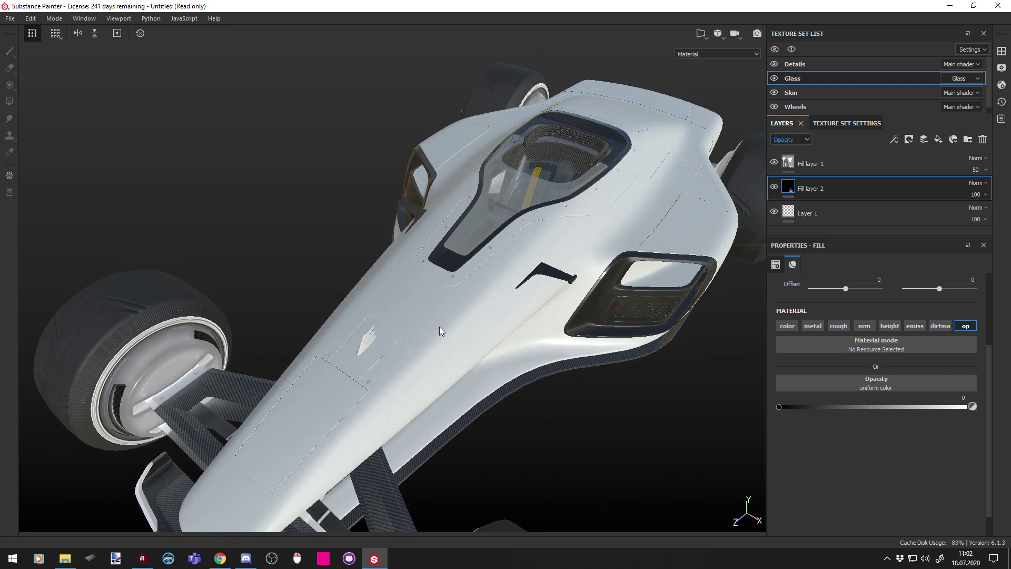
- Group Fill layer 1 and Fill layer 2 of the Glass set into a new folder above Layer 1
{"action": "left_click", "coordinate": [905, 167]}
{"action": "left_click", "coordinate": [969, 139]}
{"action": "left_click_drag", "start_coordinate": [871, 189], "coordinate": [845, 163]}
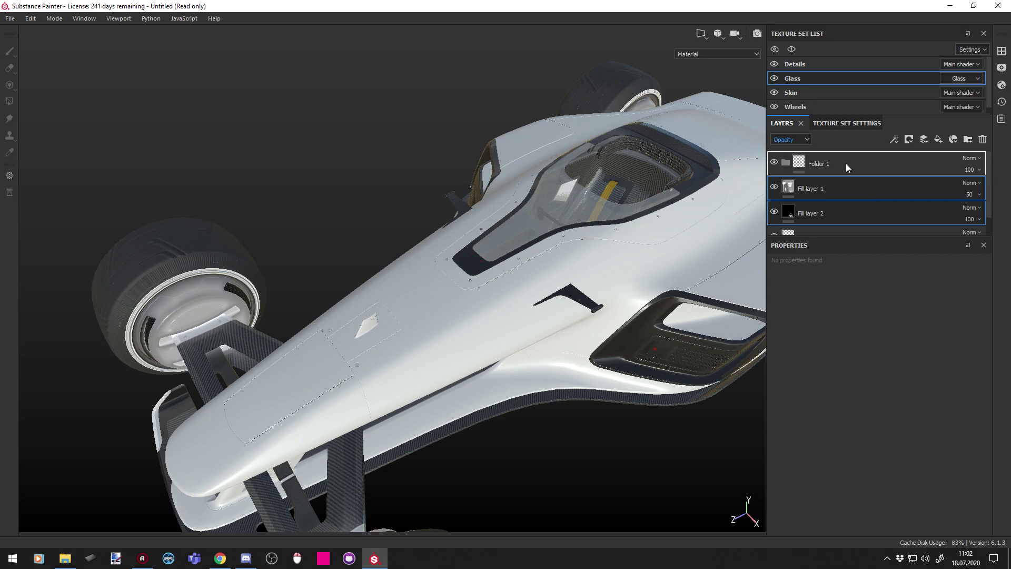
- Add a fill layer above Layer 1 in the Skin texture set
{"action": "left_click", "coordinate": [835, 93]}
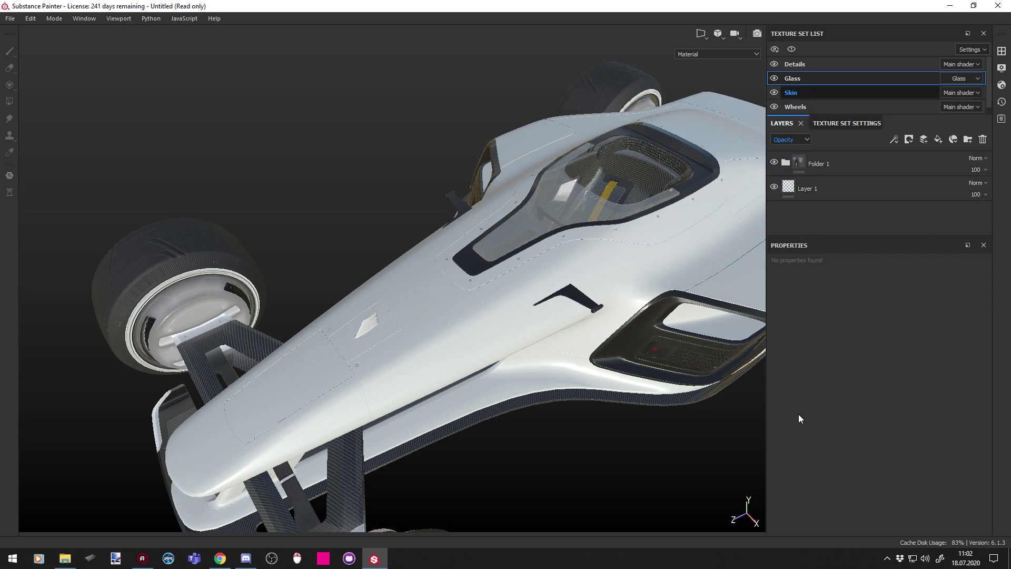
{"action": "mouse_move", "coordinate": [681, 384]}
{"action": "left_mouse_down", "text": "alt"}
{"action": "mouse_move", "coordinate": [453, 332]}
{"action": "mouse_move", "coordinate": [434, 315]}
{"action": "left_mouse_up", "text": "alt"}
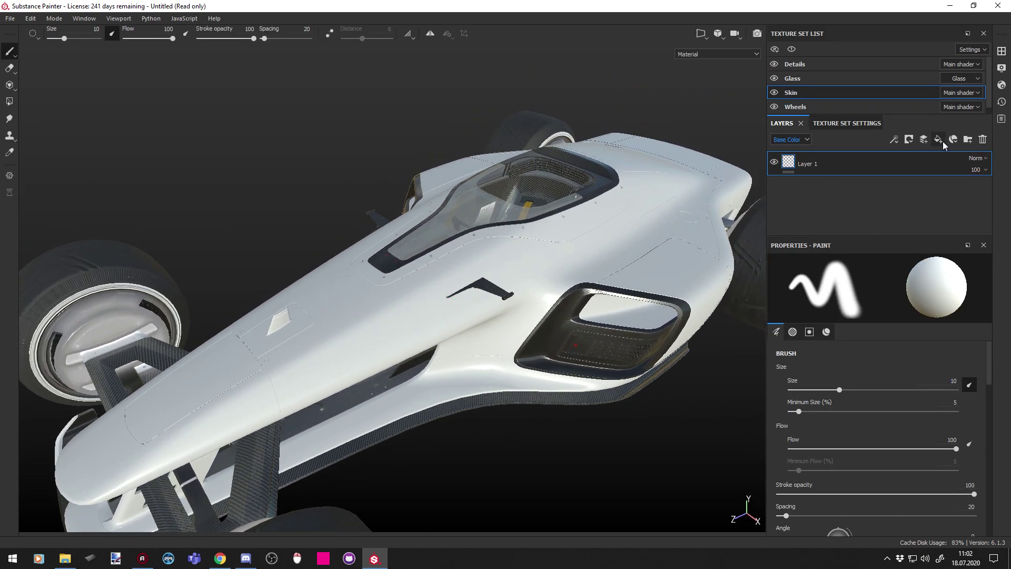
{"action": "key", "text": "ctrl+v"}
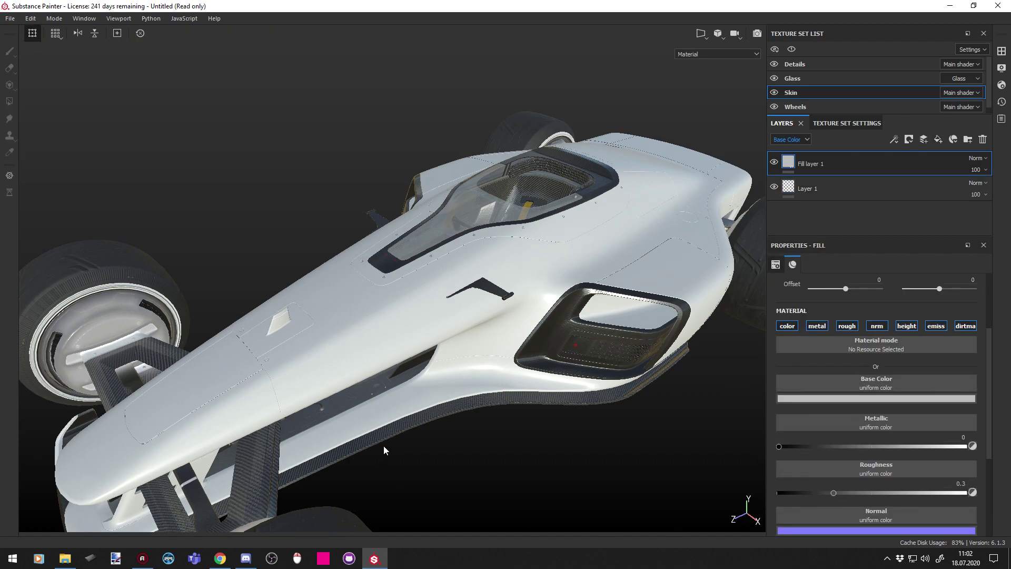
{"action": "left_click", "coordinate": [64, 560]}
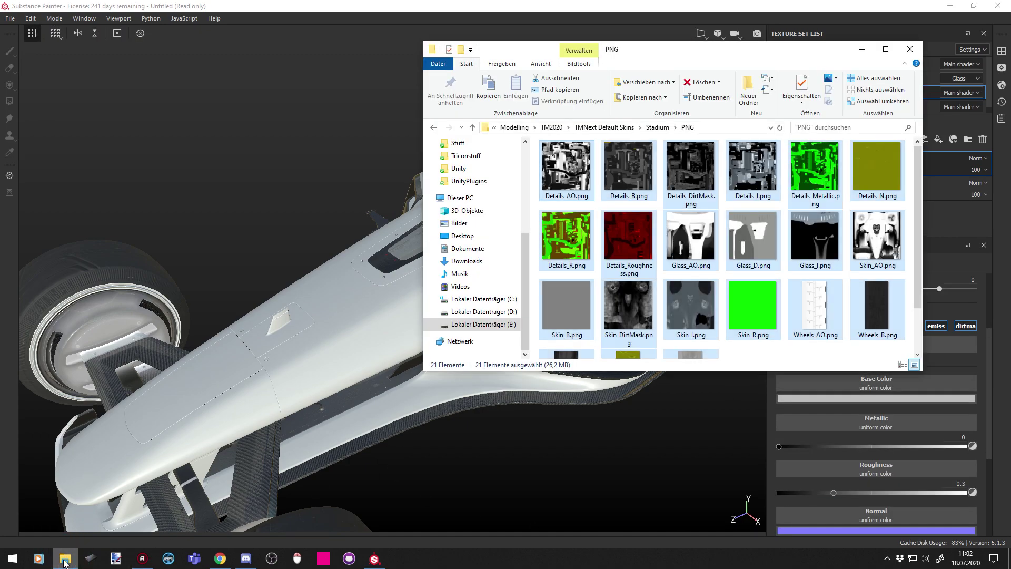
{"action": "left_click", "coordinate": [908, 50]}
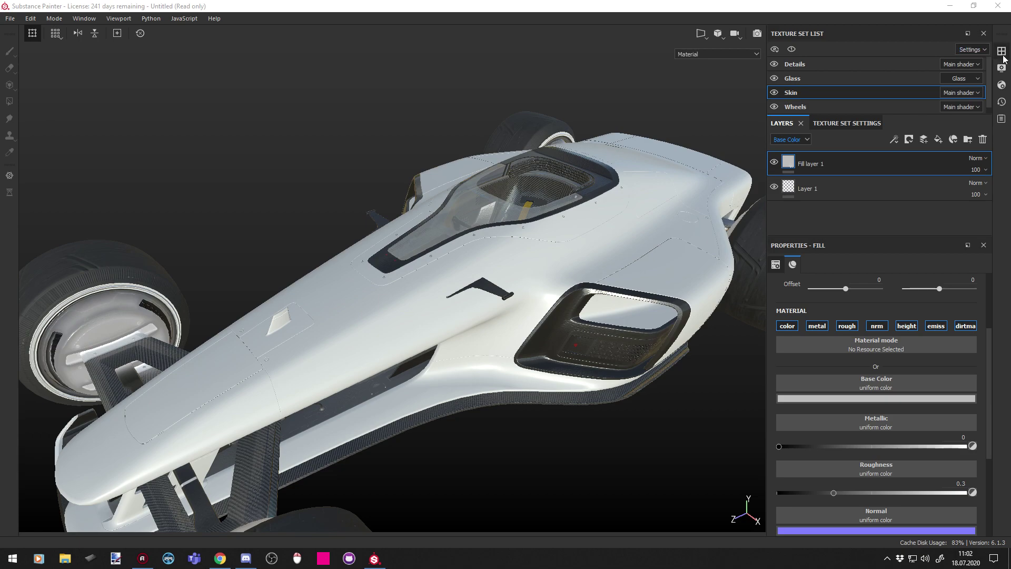
- Open the shelf of imported textures as a floating window, resize it and place it over the viewport
{"action": "left_click", "coordinate": [1003, 54]}
{"action": "left_click_drag", "start_coordinate": [658, 50], "coordinate": [458, 66]}
{"action": "left_click_drag", "start_coordinate": [491, 33], "coordinate": [497, 145]}
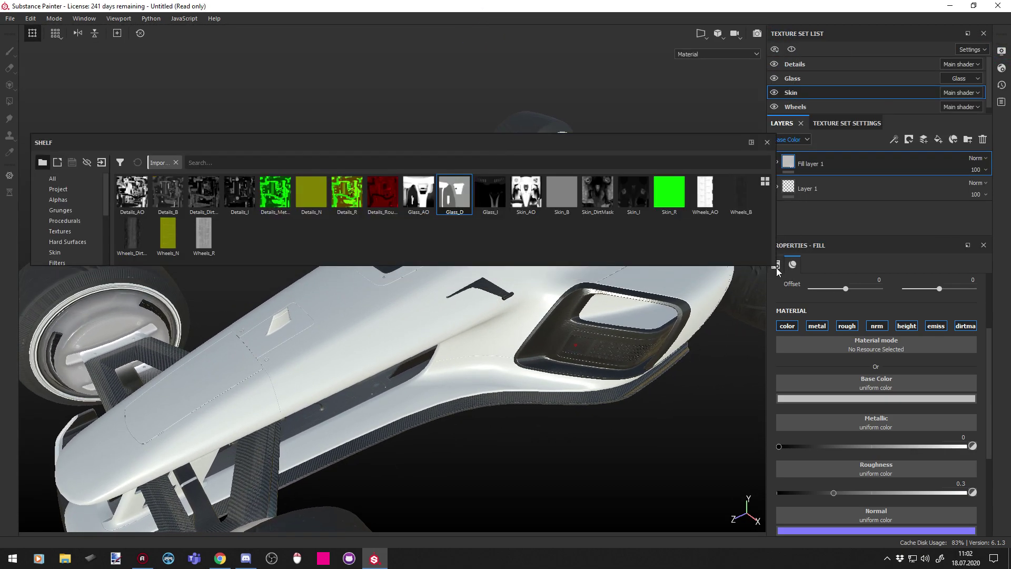
{"action": "left_click_drag", "start_coordinate": [776, 264], "coordinate": [573, 425]}
{"action": "left_click_drag", "start_coordinate": [484, 152], "coordinate": [651, 108]}
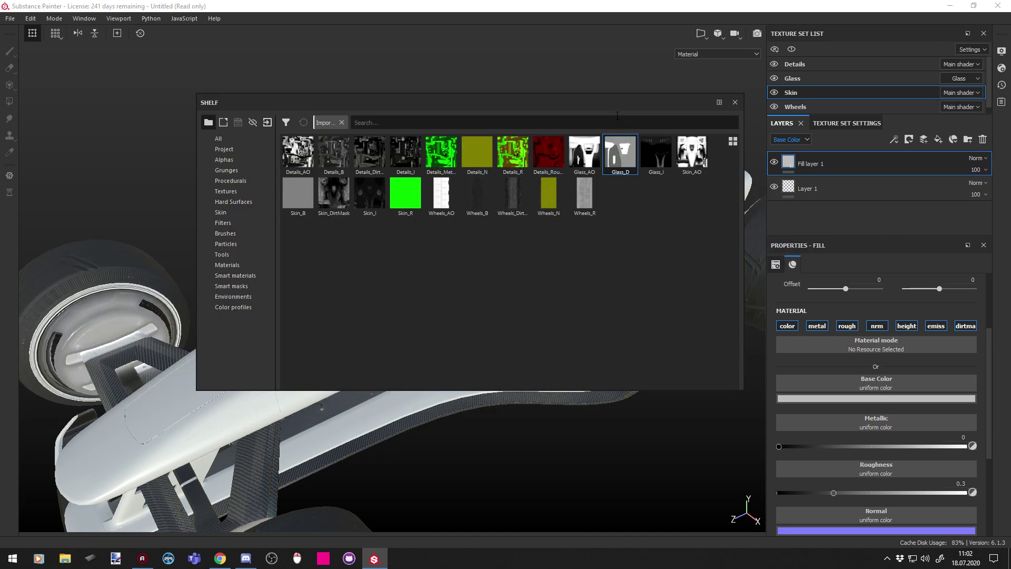
- Assign Skin_B to Base Color, Skin_DirtMask to DirtMask and Skin_I to Emissive in the Skin set's Fill layer 1
{"action": "left_click_drag", "start_coordinate": [301, 198], "coordinate": [851, 382]}
{"action": "left_click_drag", "start_coordinate": [550, 102], "coordinate": [519, 170]}
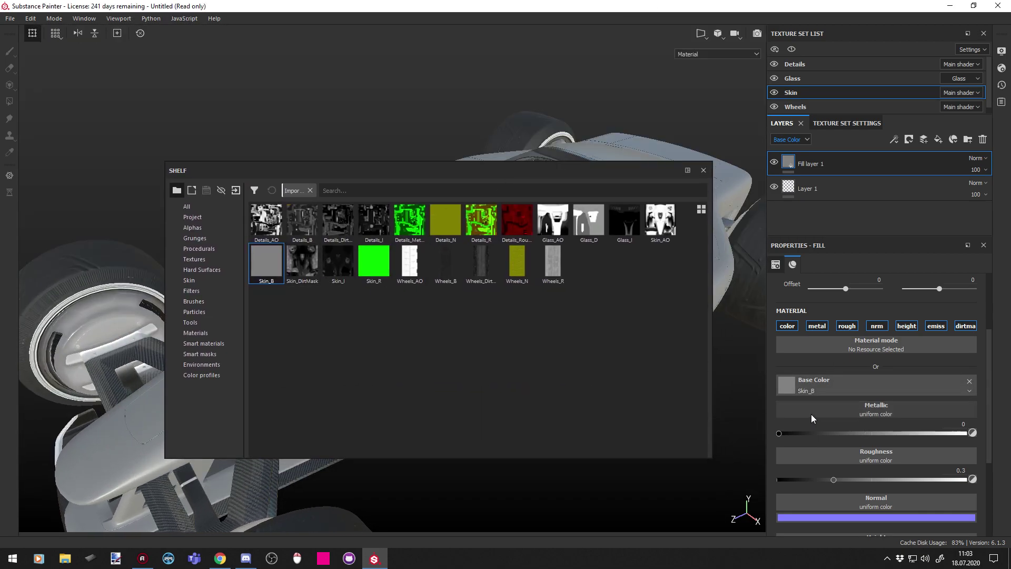
{"action": "scroll", "coordinate": [841, 425], "scroll_direction": "down", "scroll_amount": 5}
{"action": "left_click_drag", "start_coordinate": [302, 260], "coordinate": [859, 495]}
{"action": "left_click_drag", "start_coordinate": [333, 261], "coordinate": [846, 472]}
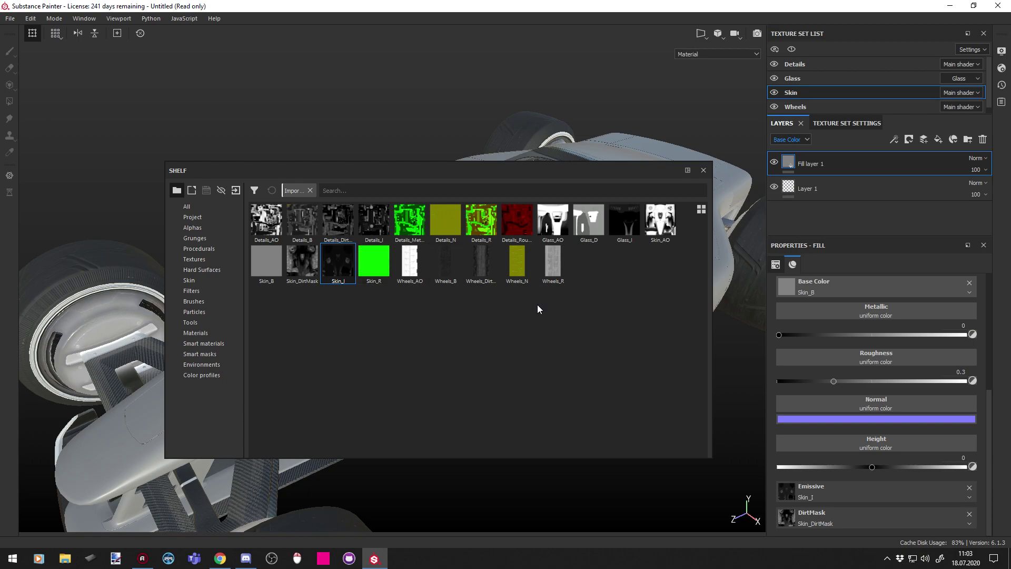
- Try Skin_R as the Roughness texture of the Skin set's Fill layer 1 and remove it again
{"action": "scroll", "coordinate": [833, 404], "scroll_direction": "up", "scroll_amount": 3}
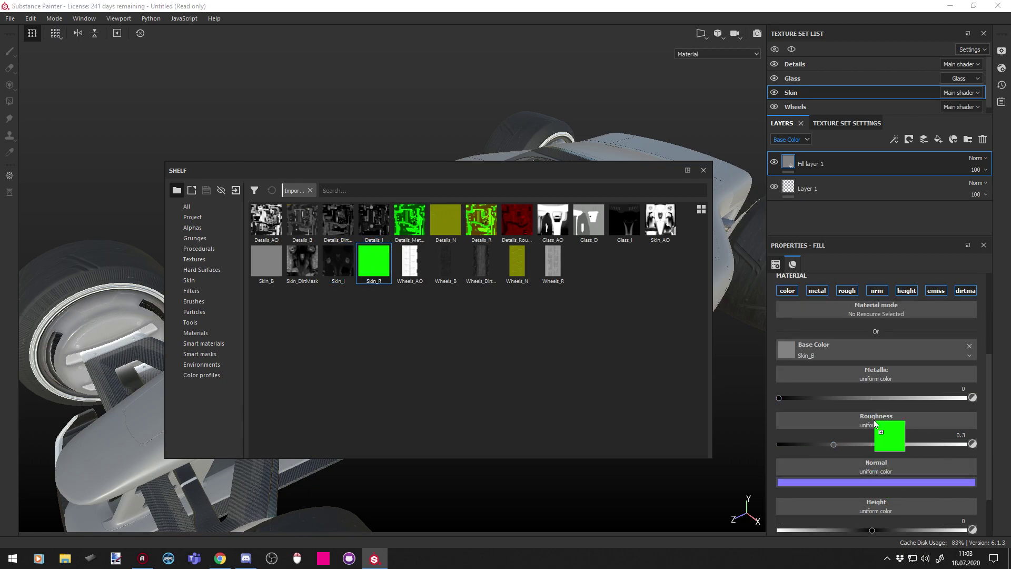
{"action": "left_click_drag", "start_coordinate": [874, 419], "coordinate": [874, 420]}
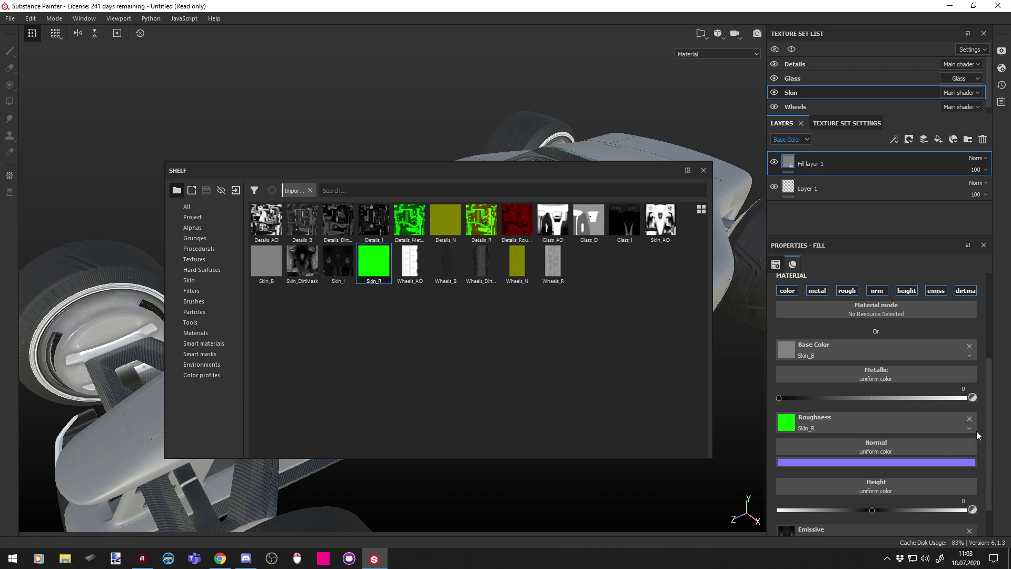
{"action": "left_click", "coordinate": [970, 419]}
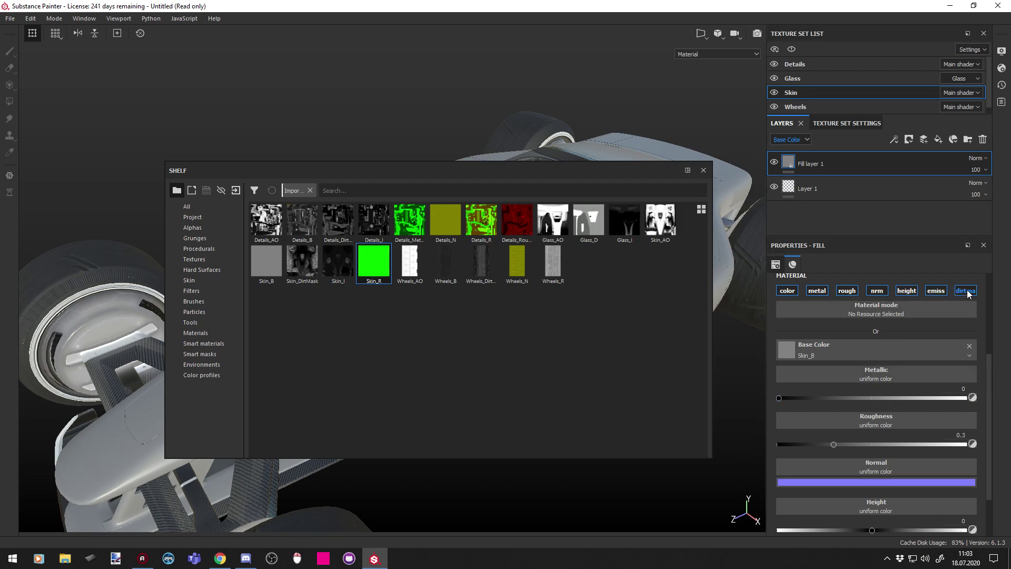
- Close the floating shelf, lower the uniform Roughness of the Skin set's Fill layer 1 and check the bodywork's shine
{"action": "left_click", "coordinate": [704, 170]}
{"action": "left_click_drag", "start_coordinate": [565, 287], "coordinate": [871, 481], "text": "alt"}
{"action": "left_click_drag", "start_coordinate": [836, 444], "coordinate": [812, 442]}
{"action": "left_click_drag", "start_coordinate": [439, 399], "coordinate": [693, 247], "text": "alt"}
{"action": "scroll", "coordinate": [881, 290], "scroll_direction": "up", "scroll_amount": 3}
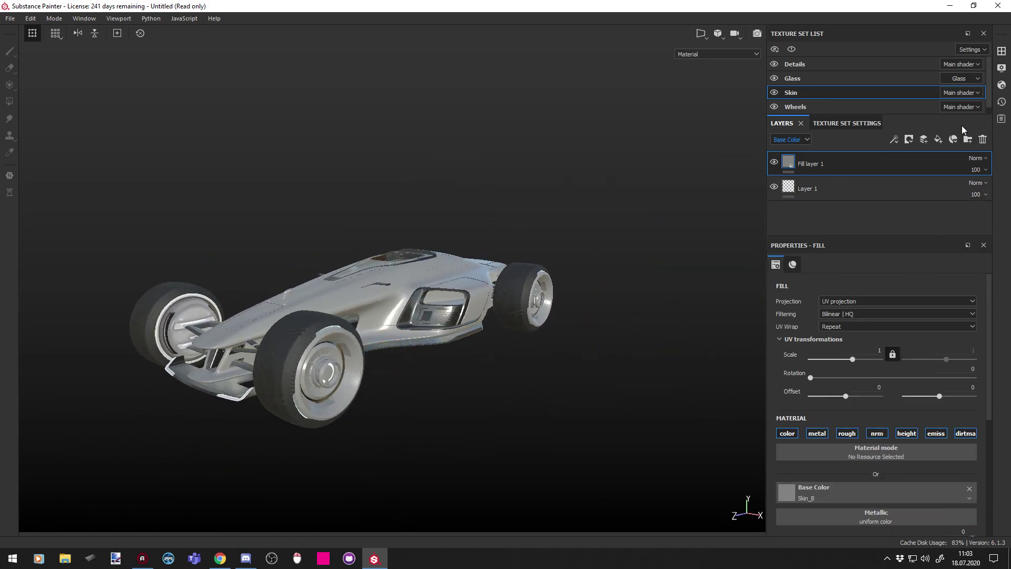
{"action": "left_click_drag", "start_coordinate": [615, 374], "coordinate": [368, 374], "text": "alt"}
{"action": "right_click_drag", "start_coordinate": [369, 374], "coordinate": [362, 237], "text": "alt"}
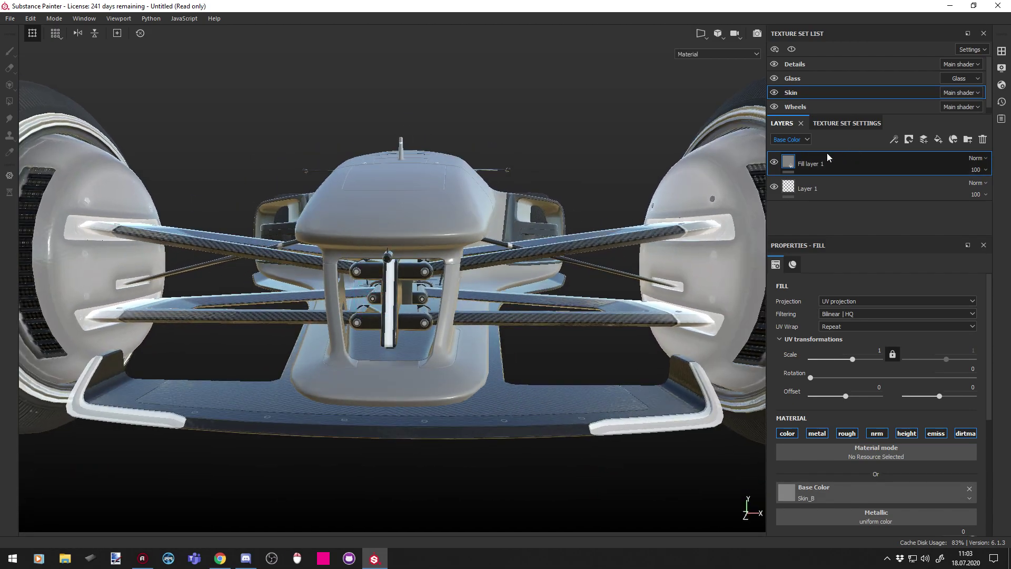
{"action": "left_click", "coordinate": [786, 163]}
{"action": "right_click", "coordinate": [783, 159]}
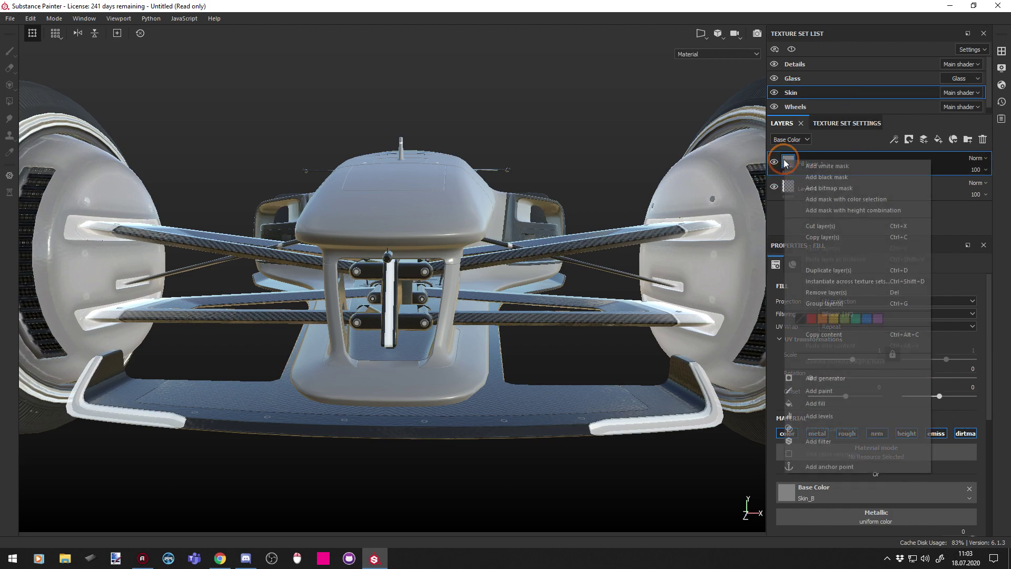
{"action": "left_click", "coordinate": [782, 155]}
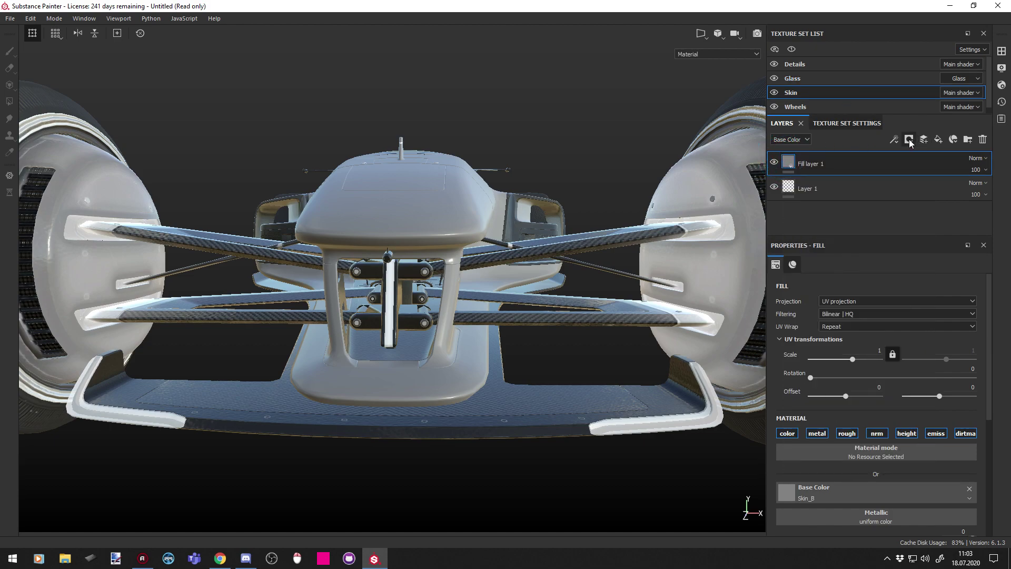
- Add a paint layer above Fill layer 1 in the Details set, turn on symmetry and open the Mirror X settings
{"action": "left_click", "coordinate": [786, 64]}
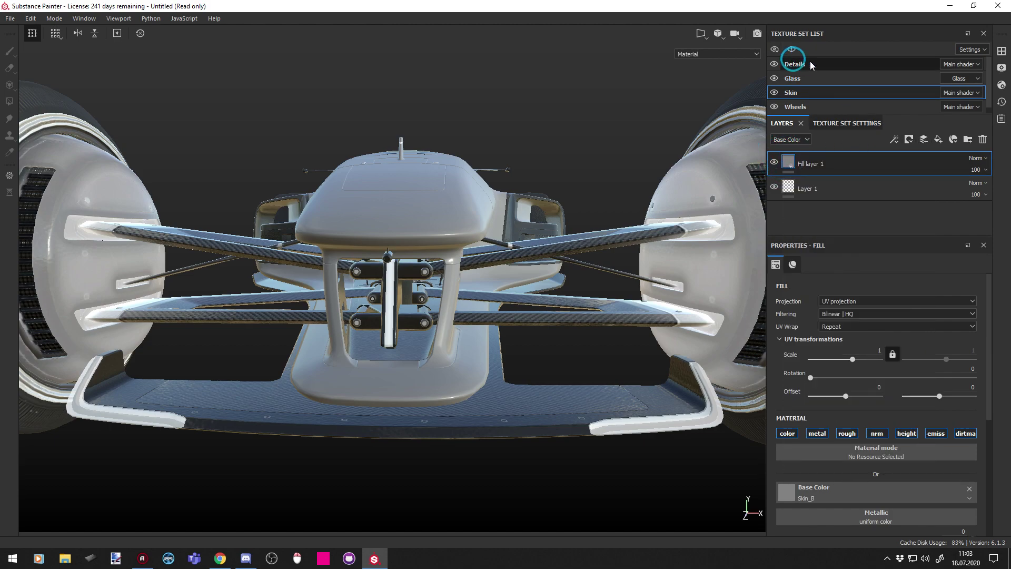
{"action": "left_click", "coordinate": [923, 139]}
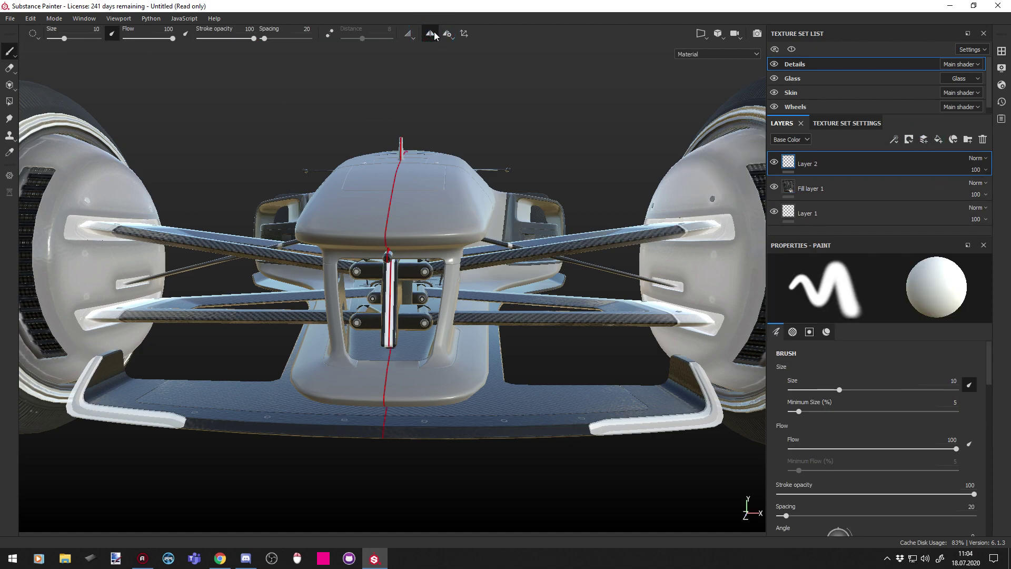
{"action": "left_click", "coordinate": [446, 34]}
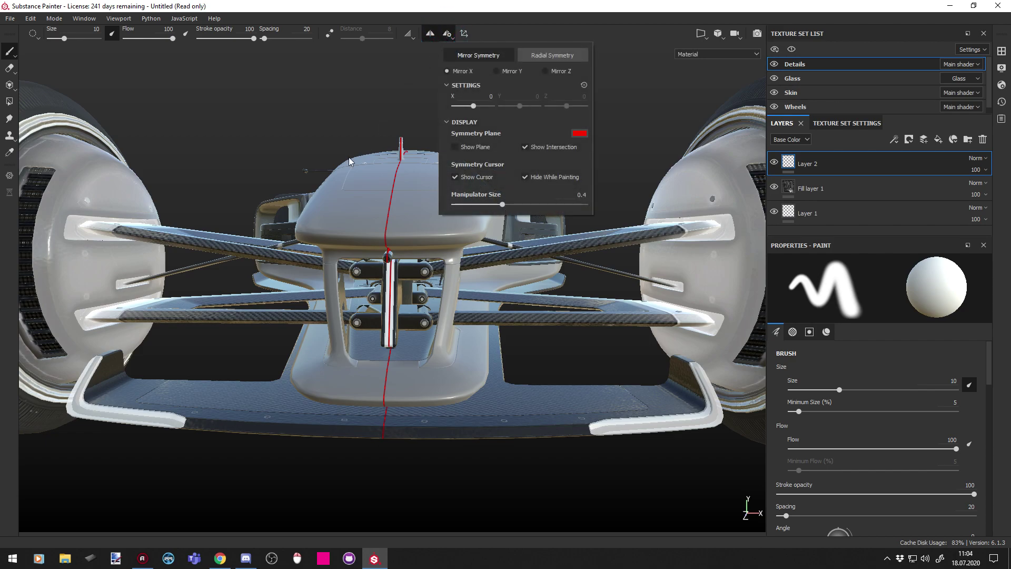
- Reduce the brush size to 0.18 and set the Mirror X offset to -0.0002 to centre the symmetry line on the nose
{"action": "scroll", "coordinate": [354, 190], "scroll_direction": "up", "scroll_amount": 8}
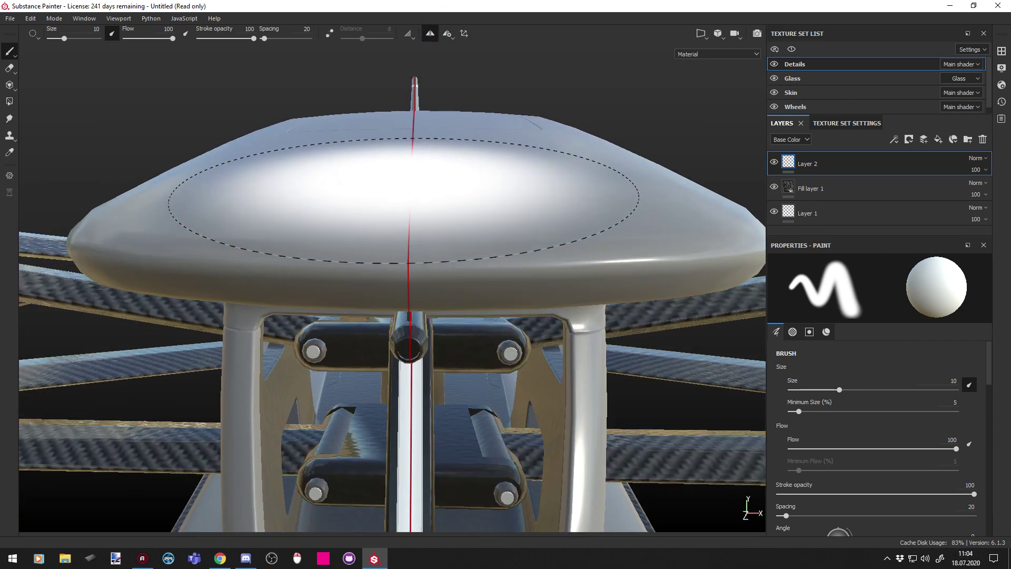
{"action": "scroll", "coordinate": [444, 158], "scroll_direction": "down", "scroll_amount": 5}
{"action": "scroll", "coordinate": [440, 151], "scroll_direction": "up", "scroll_amount": 10}
{"action": "right_click_drag", "start_coordinate": [519, 352], "coordinate": [498, 354], "text": "ctrl"}
{"action": "scroll", "coordinate": [408, 404], "scroll_direction": "up", "scroll_amount": 3}
{"action": "mouse_move", "coordinate": [409, 404]}
{"action": "middle_mouse_down", "text": "alt"}
{"action": "mouse_move", "coordinate": [453, 355]}
{"action": "mouse_move", "coordinate": [505, 352]}
{"action": "middle_mouse_up", "text": "alt"}
{"action": "mouse_move", "coordinate": [505, 352]}
{"action": "left_mouse_down", "text": "alt"}
{"action": "mouse_move", "coordinate": [459, 383]}
{"action": "mouse_move", "coordinate": [447, 339]}
{"action": "mouse_move", "coordinate": [455, 326]}
{"action": "mouse_move", "coordinate": [451, 339]}
{"action": "left_mouse_up", "text": "alt"}
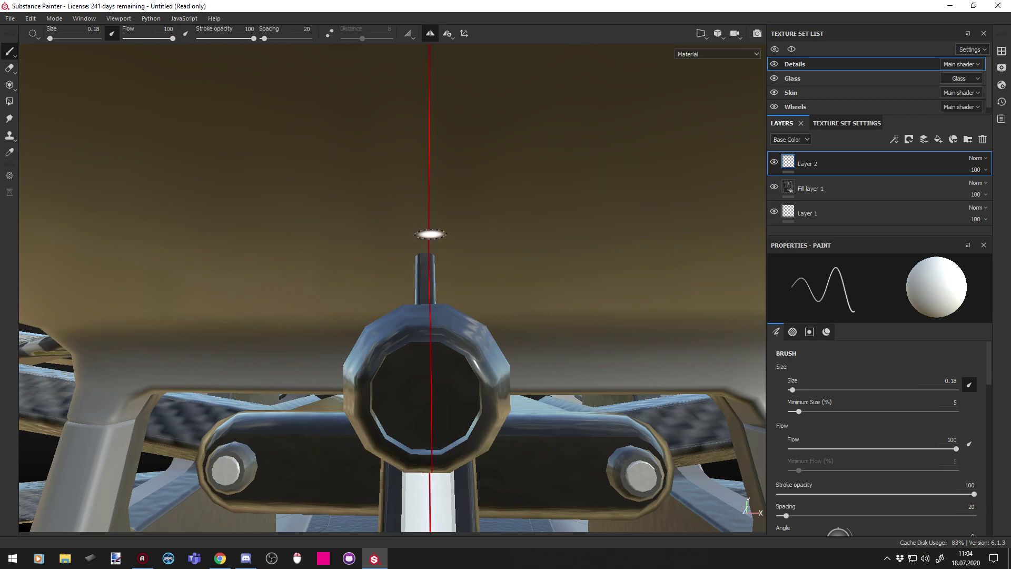
{"action": "left_click_drag", "start_coordinate": [494, 291], "coordinate": [503, 305], "text": "alt"}
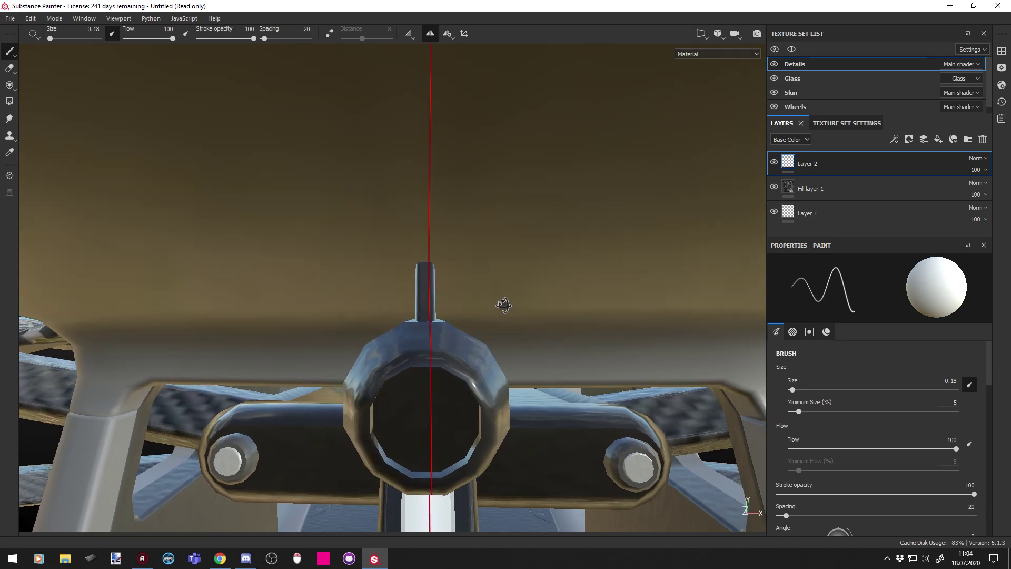
{"action": "left_click", "coordinate": [449, 35]}
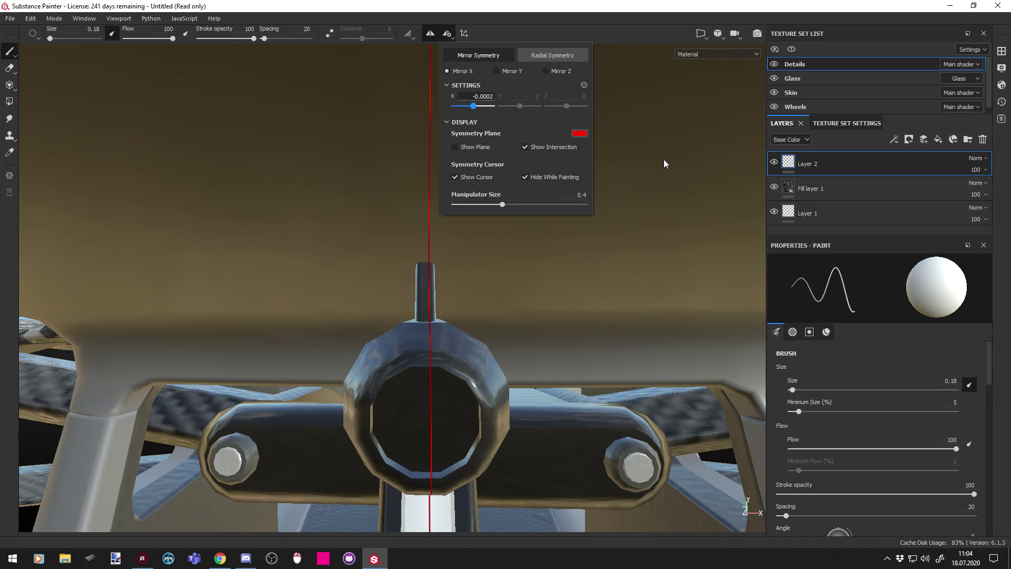
{"action": "left_click", "coordinate": [417, 302]}
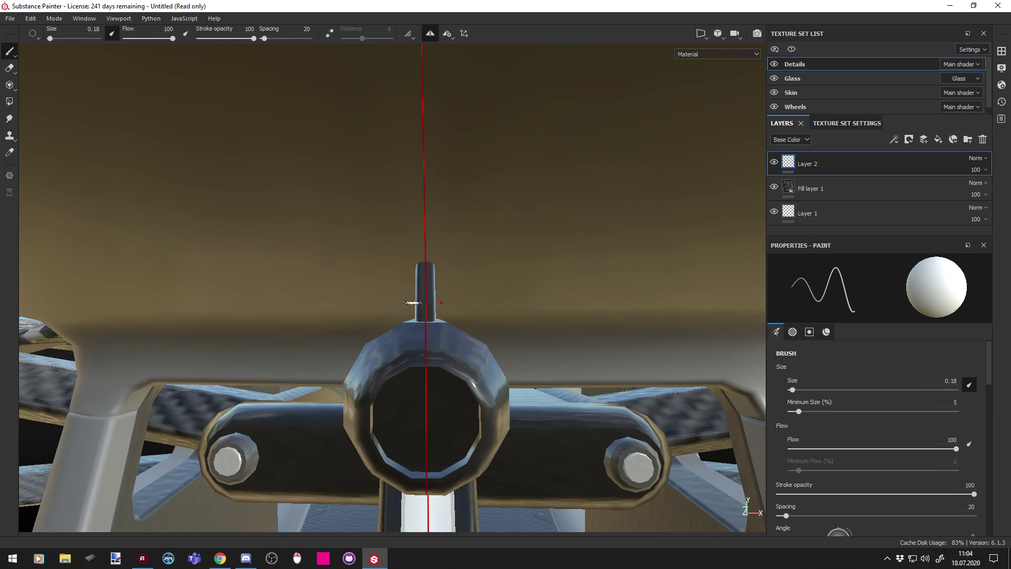
- Examine how the symmetry line runs along the body and across the car's rear light and number panel
{"action": "scroll", "coordinate": [407, 301], "scroll_direction": "up", "scroll_amount": 1}
{"action": "scroll", "coordinate": [403, 305], "scroll_direction": "down", "scroll_amount": 8}
{"action": "scroll", "coordinate": [409, 332], "scroll_direction": "down", "scroll_amount": 10}
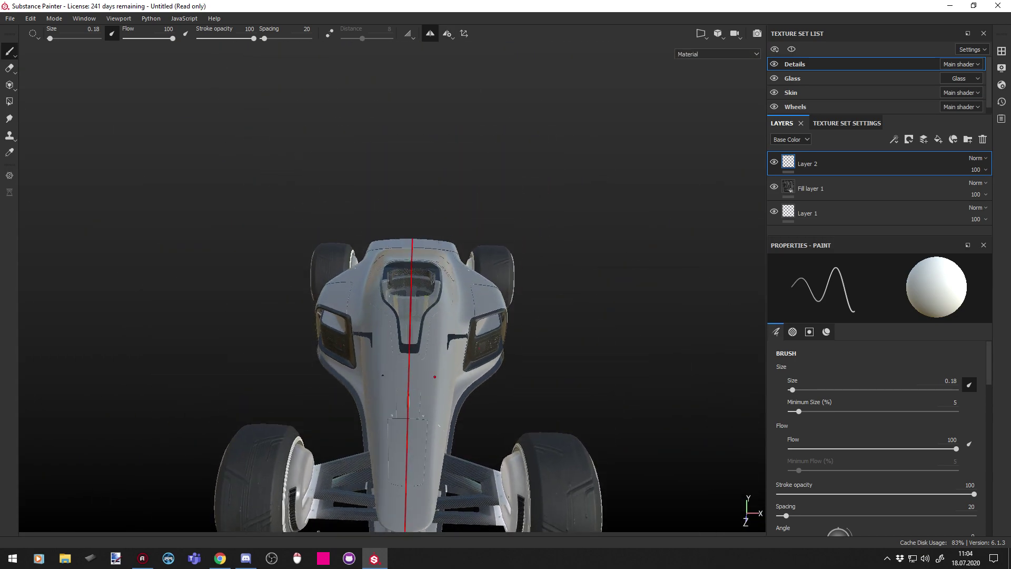
{"action": "left_click_drag", "start_coordinate": [382, 375], "coordinate": [320, 180], "text": "alt"}
{"action": "scroll", "coordinate": [544, 294], "scroll_direction": "up", "scroll_amount": 6}
{"action": "left_click_drag", "start_coordinate": [464, 293], "coordinate": [323, 275], "text": "alt"}
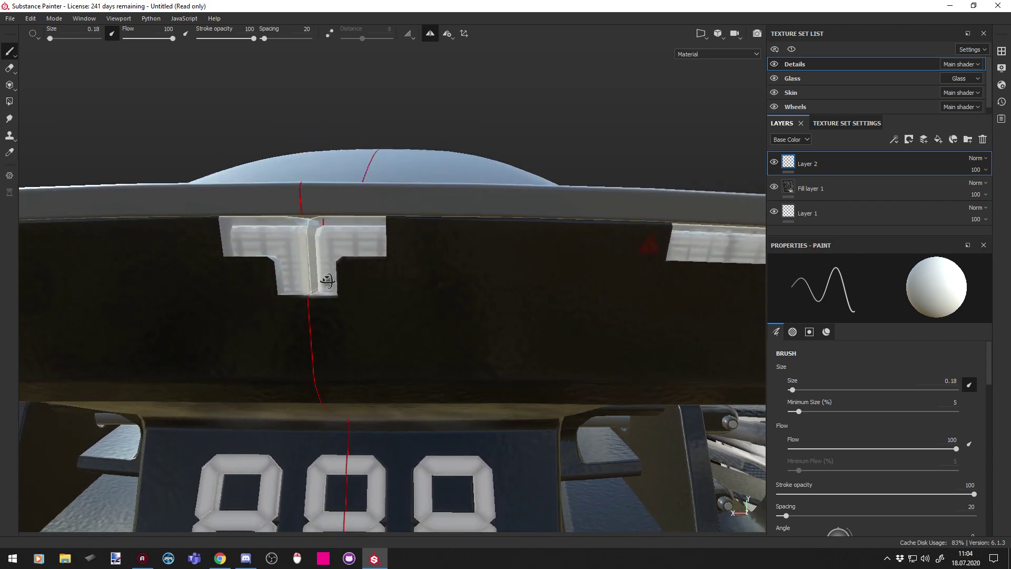
{"action": "scroll", "coordinate": [323, 275], "scroll_direction": "up", "scroll_amount": 4}
{"action": "middle_click_drag", "start_coordinate": [301, 277], "coordinate": [337, 352], "text": "alt"}
{"action": "scroll", "coordinate": [337, 352], "scroll_direction": "down", "scroll_amount": 10}
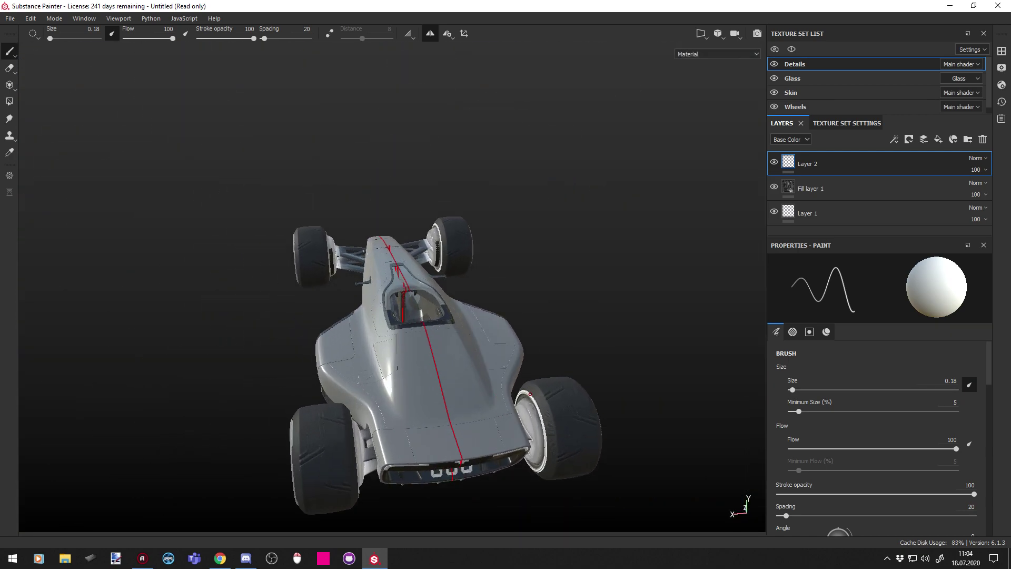
{"action": "left_click_drag", "start_coordinate": [530, 394], "coordinate": [436, 365], "text": "alt"}
{"action": "key", "text": "f"}
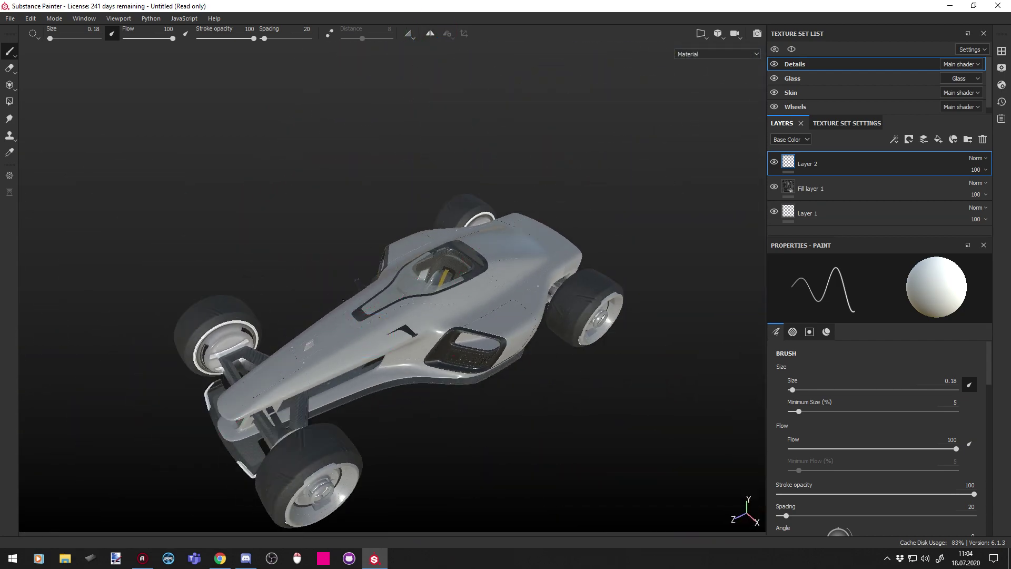
- Add a paint layer above Fill layer 1 in the Skin set, turn on symmetry and check its Mirror X offset
{"action": "scroll", "coordinate": [310, 331], "scroll_direction": "up", "scroll_amount": 5}
{"action": "left_click_drag", "start_coordinate": [311, 330], "coordinate": [340, 299], "text": "alt"}
{"action": "left_click", "coordinate": [806, 93]}
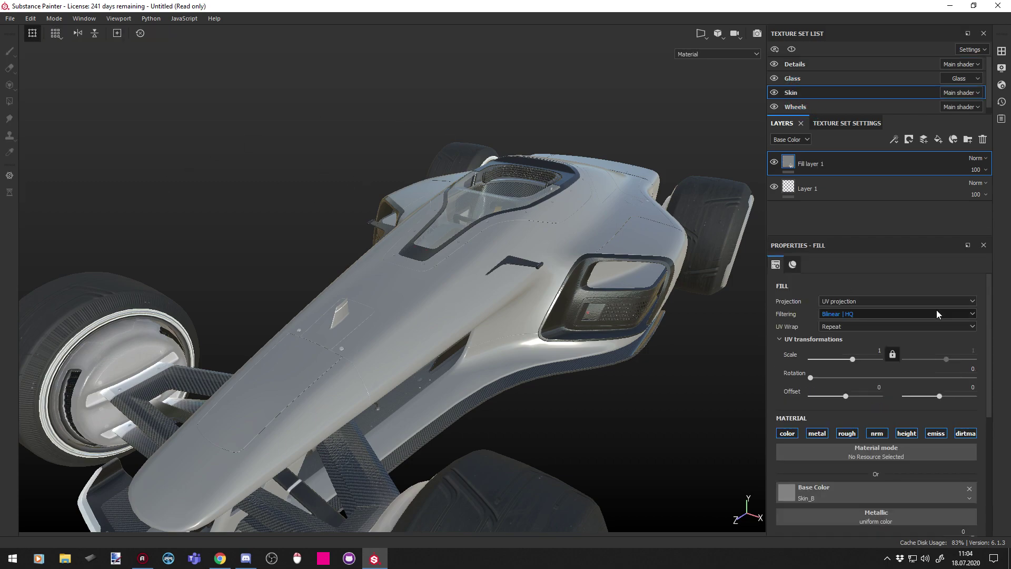
{"action": "left_click", "coordinate": [924, 139]}
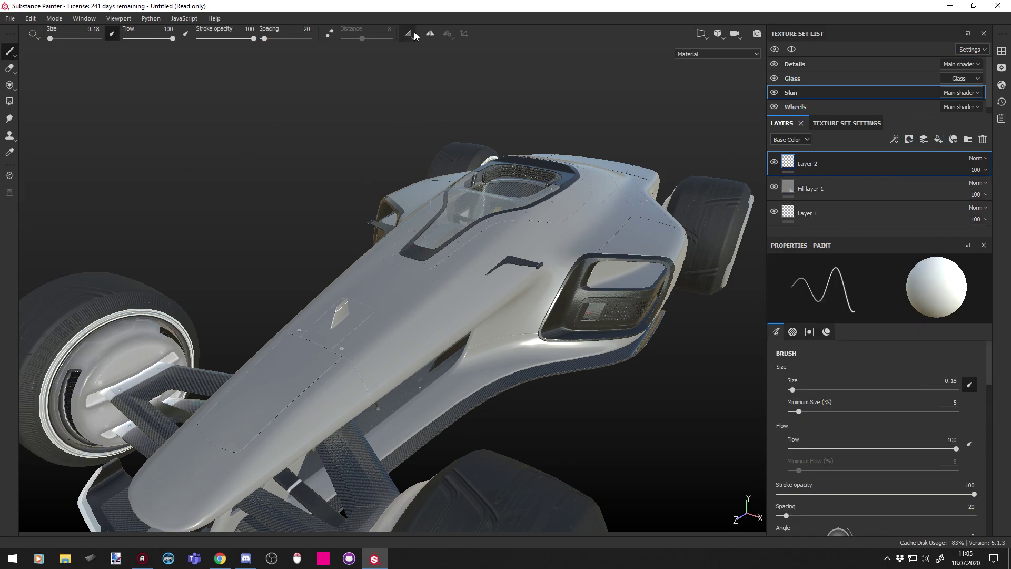
{"action": "left_click", "coordinate": [448, 35]}
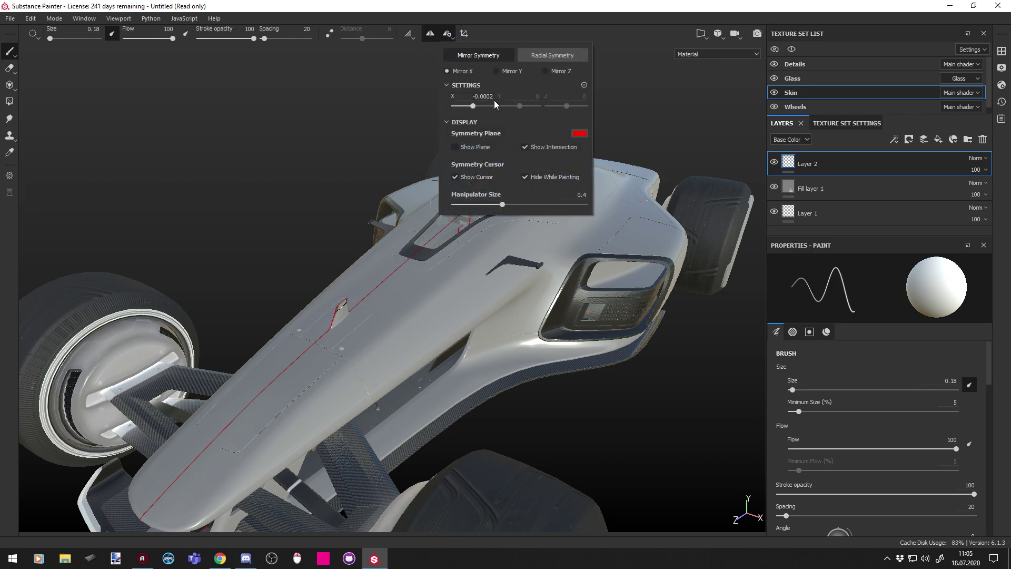
{"action": "left_click_drag", "start_coordinate": [363, 313], "coordinate": [421, 216], "text": "alt"}
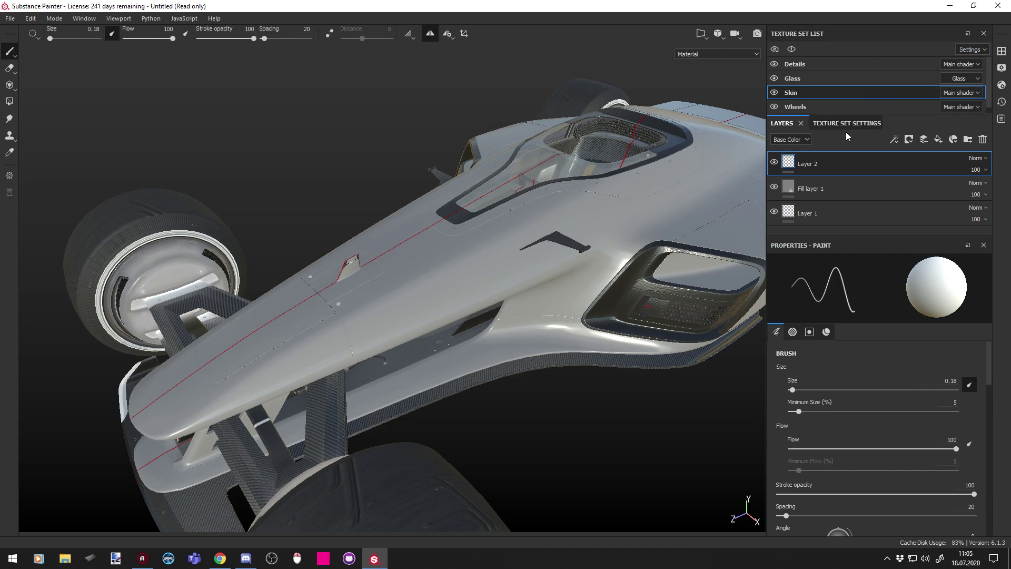
- Delete the paint layer Layer 2 from both the Skin and the Details texture sets
{"action": "key", "text": "Delete"}
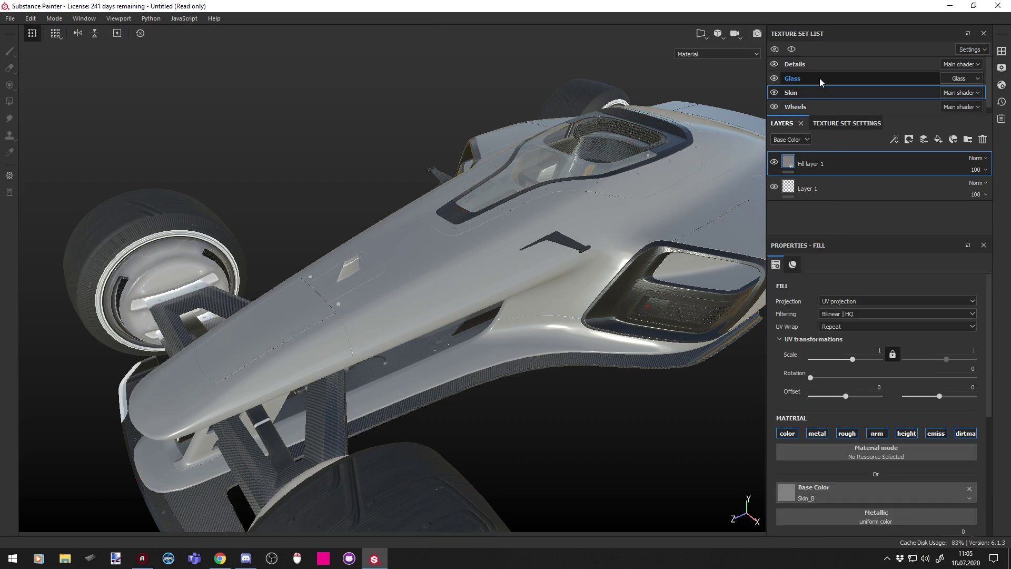
{"action": "left_click", "coordinate": [811, 66]}
{"action": "left_click", "coordinate": [846, 170]}
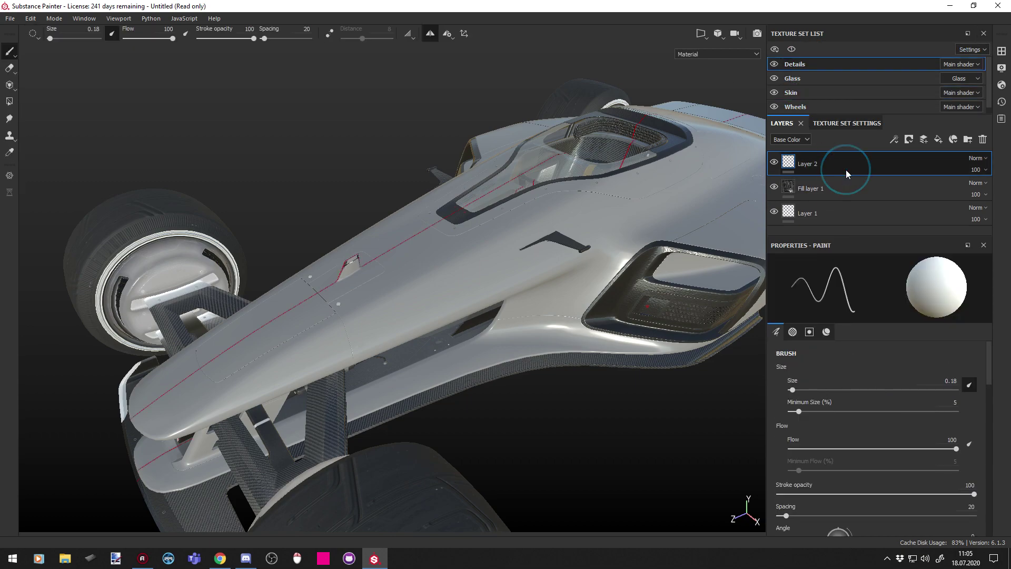
{"action": "key", "text": "Delete"}
{"action": "left_click_drag", "start_coordinate": [432, 263], "coordinate": [553, 311], "text": "alt"}
- Change the viewport's Environment Map to Studio 02 and rotate the environment lighting to 160
{"action": "left_click", "coordinate": [1001, 67]}
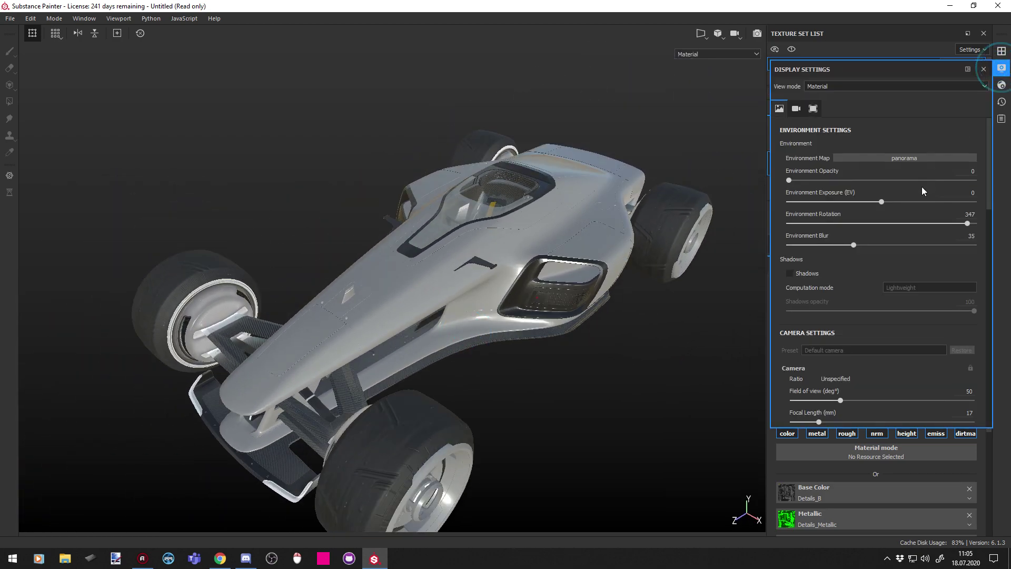
{"action": "left_click", "coordinate": [899, 159]}
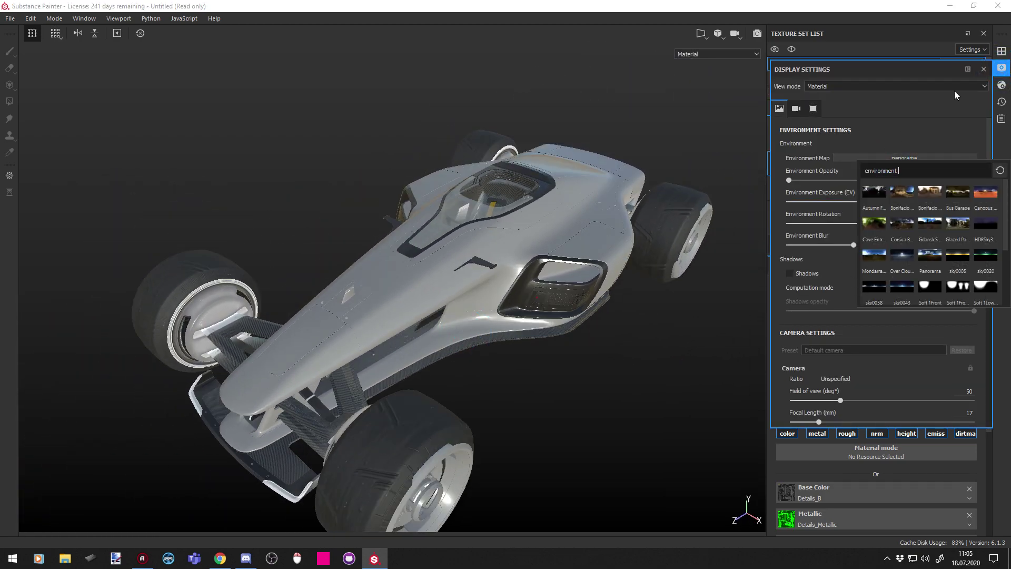
{"action": "left_click", "coordinate": [1002, 69]}
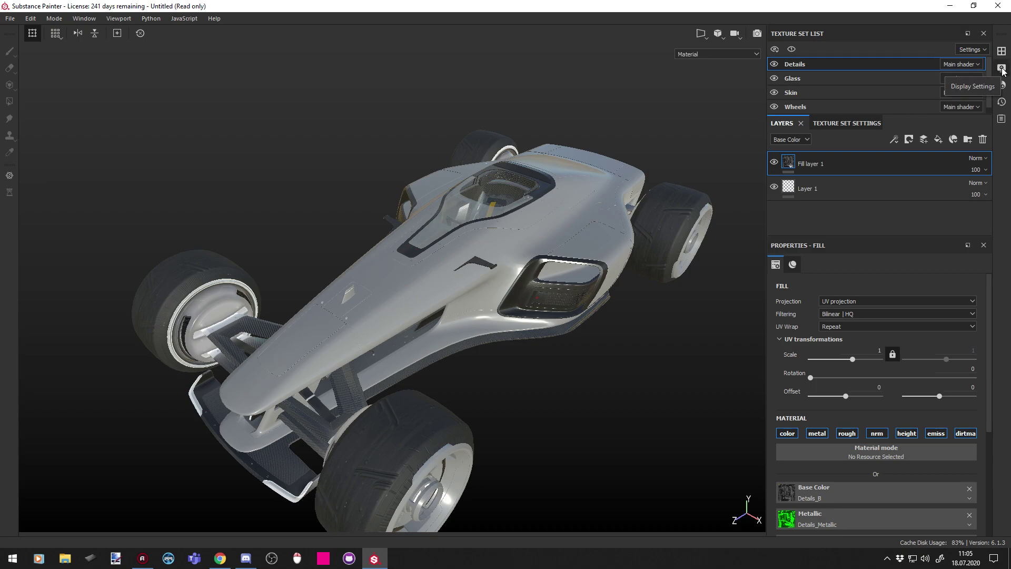
{"action": "left_click", "coordinate": [1002, 69]}
{"action": "left_click", "coordinate": [860, 159]}
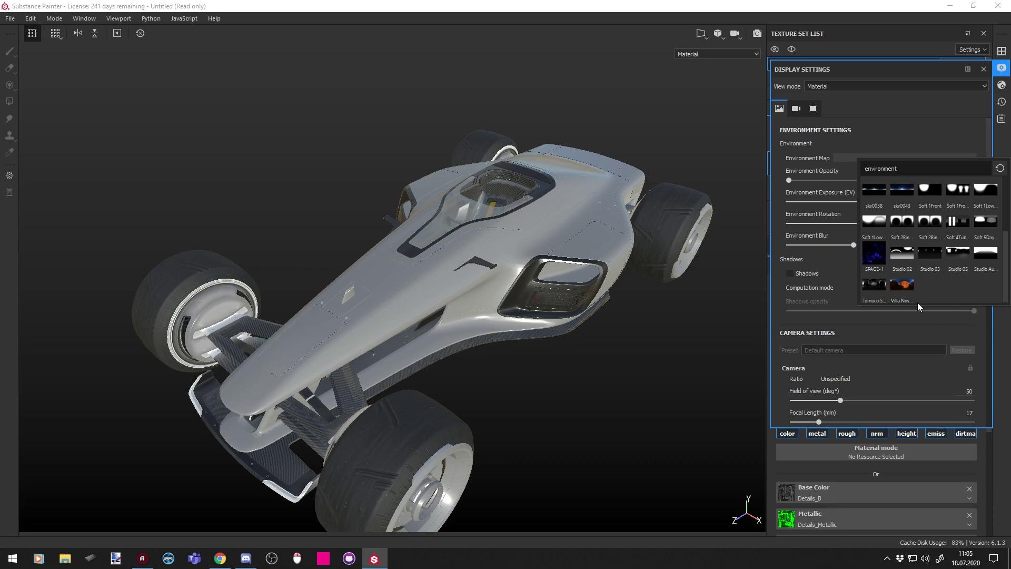
{"action": "left_click", "coordinate": [909, 257]}
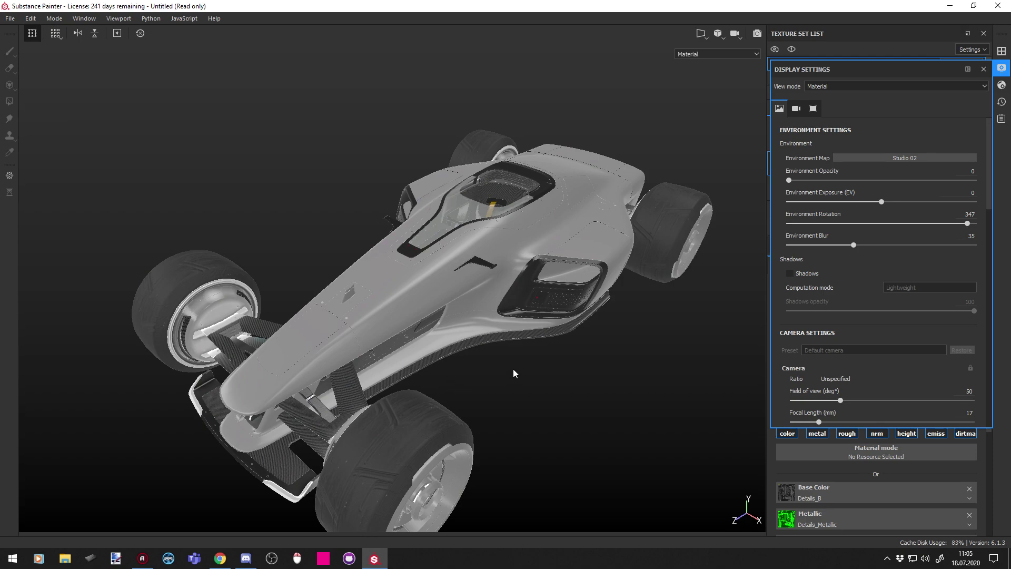
{"action": "left_click_drag", "start_coordinate": [580, 349], "coordinate": [432, 325], "text": "alt"}
{"action": "right_click_drag", "start_coordinate": [433, 325], "coordinate": [497, 362], "text": "shift"}
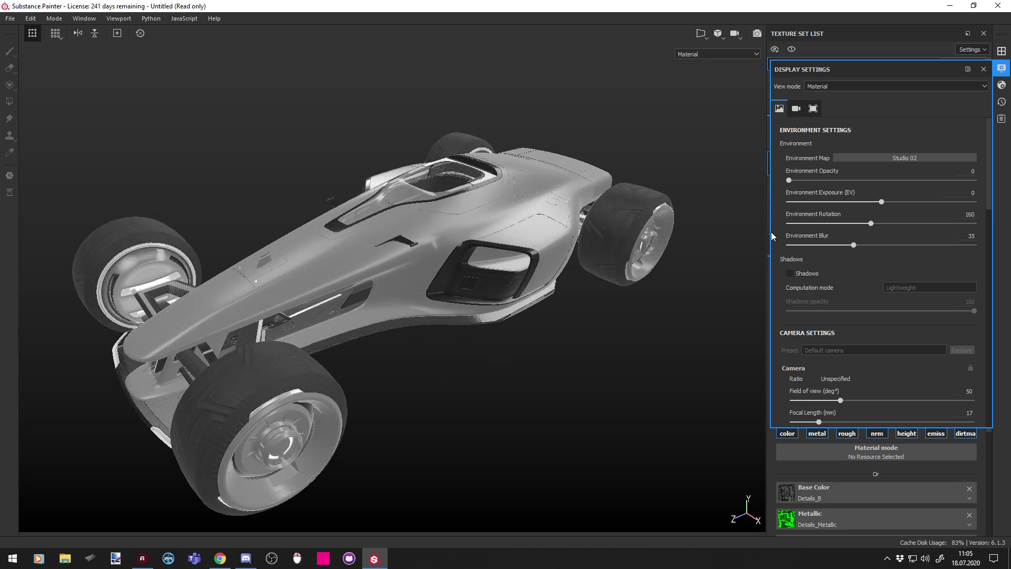
- Preview the environment backdrop at higher opacity, lower its blur, and return Environment Opacity to 0 before closing the display settings
{"action": "left_click_drag", "start_coordinate": [789, 183], "coordinate": [974, 180]}
{"action": "left_click_drag", "start_coordinate": [401, 337], "coordinate": [601, 237], "text": "alt"}
{"action": "left_click_drag", "start_coordinate": [854, 245], "coordinate": [558, 270]}
{"action": "left_click_drag", "start_coordinate": [962, 181], "coordinate": [789, 181]}
{"action": "left_click", "coordinate": [1002, 68]}
- Try different Emissive Intensity values on the Main shader, including 0, and set it to 5
{"action": "left_click_drag", "start_coordinate": [369, 242], "coordinate": [403, 302], "text": "alt"}
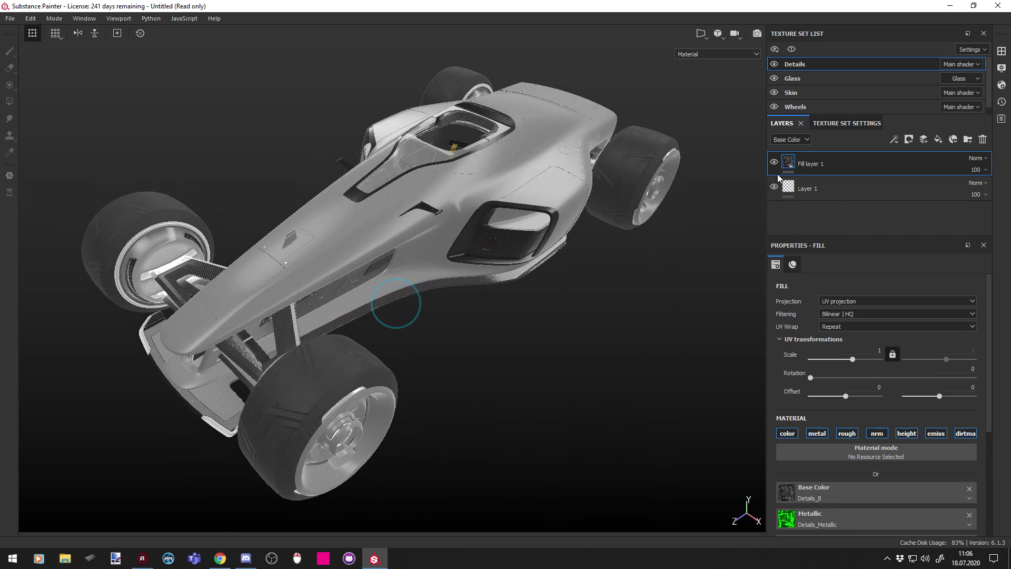
{"action": "left_click", "coordinate": [1002, 84]}
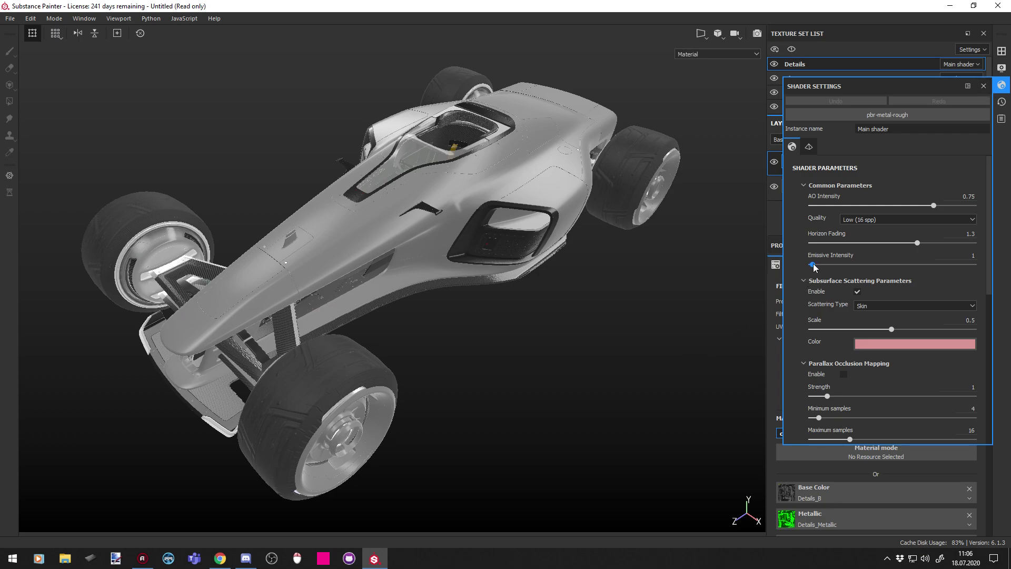
{"action": "left_click_drag", "start_coordinate": [814, 267], "coordinate": [811, 266]}
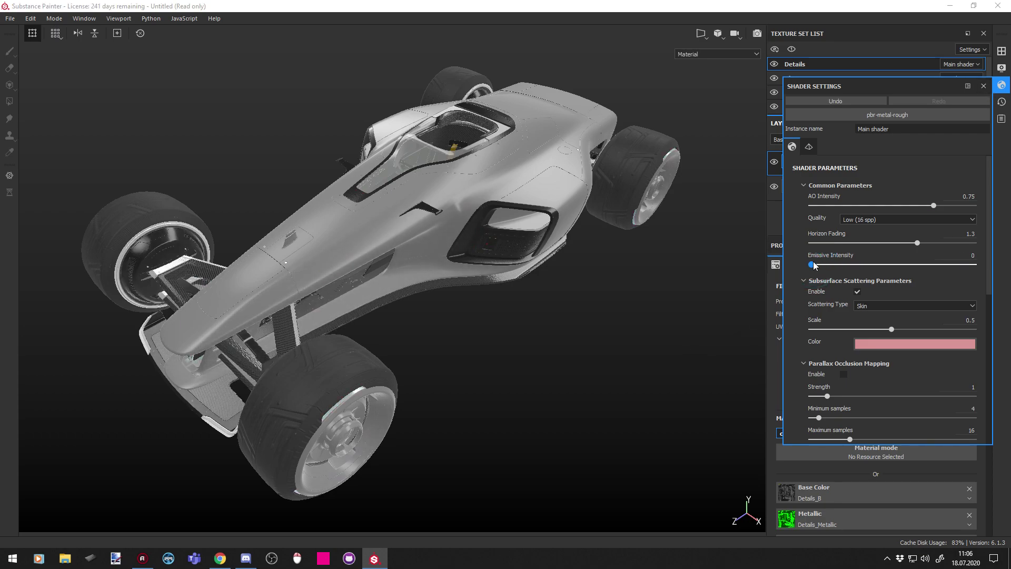
{"action": "left_click_drag", "start_coordinate": [812, 258], "coordinate": [824, 253]}
{"action": "left_click", "coordinate": [959, 255]}
{"action": "key", "text": "Return"}
{"action": "scroll", "coordinate": [843, 335], "scroll_direction": "down", "scroll_amount": 4}
- Activate the camera's post effects and enable Glare with the Bloom shape
{"action": "left_click", "coordinate": [1003, 69]}
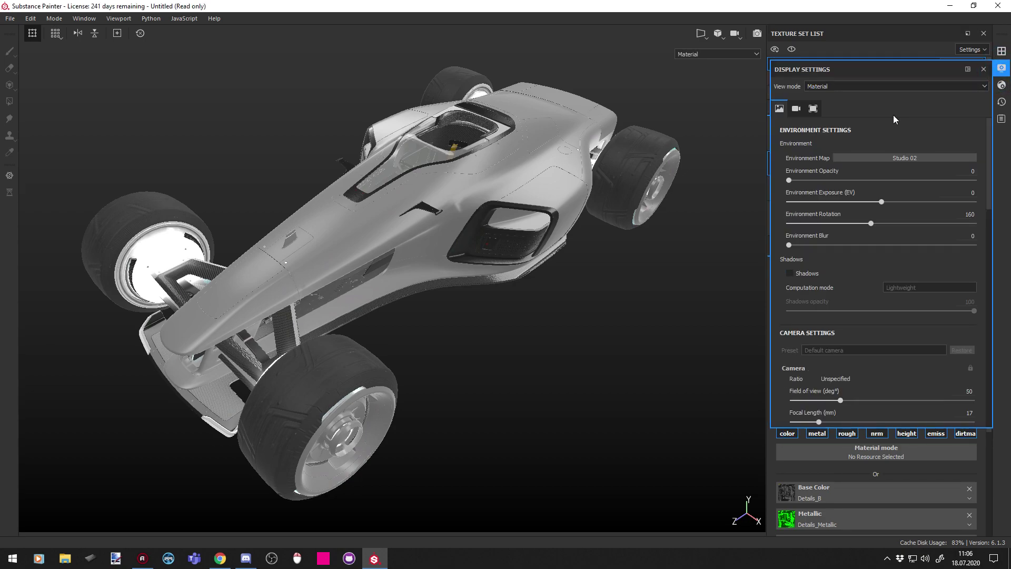
{"action": "left_click", "coordinate": [796, 109]}
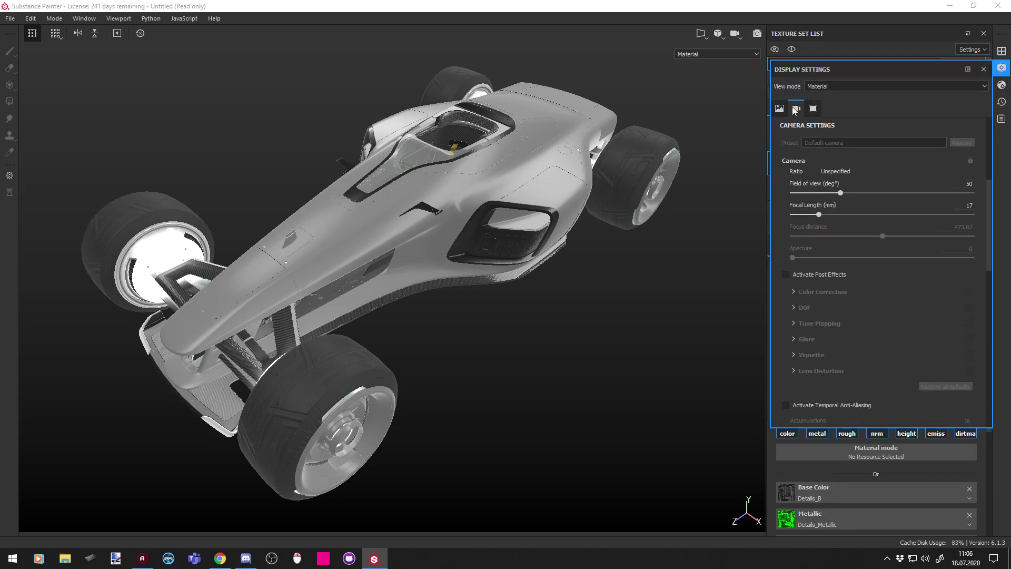
{"action": "left_click", "coordinate": [785, 276]}
{"action": "scroll", "coordinate": [785, 285], "scroll_direction": "down", "scroll_amount": 1}
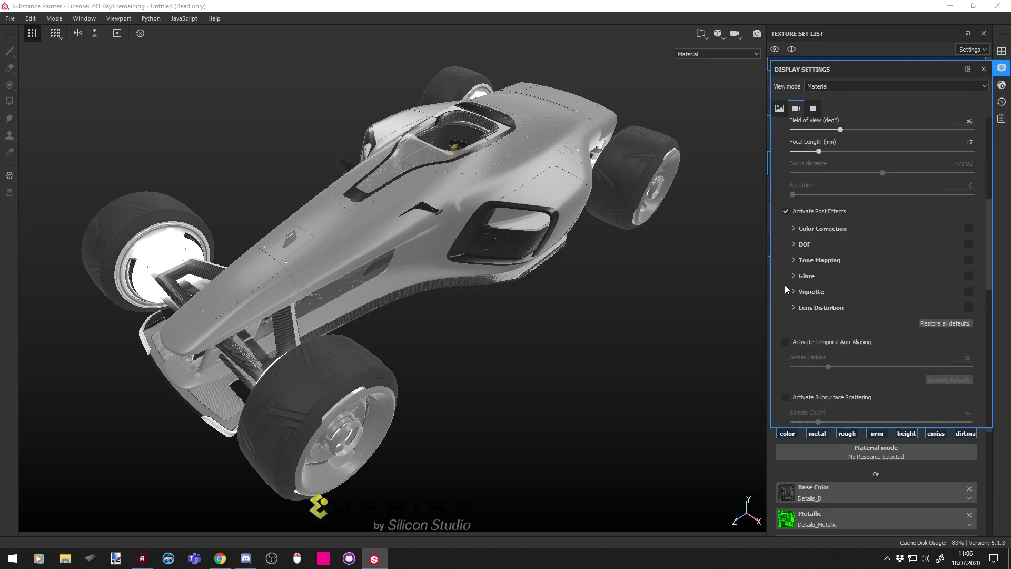
{"action": "left_click", "coordinate": [969, 277]}
{"action": "left_click", "coordinate": [812, 276]}
{"action": "left_click", "coordinate": [953, 354]}
{"action": "left_click", "coordinate": [919, 362]}
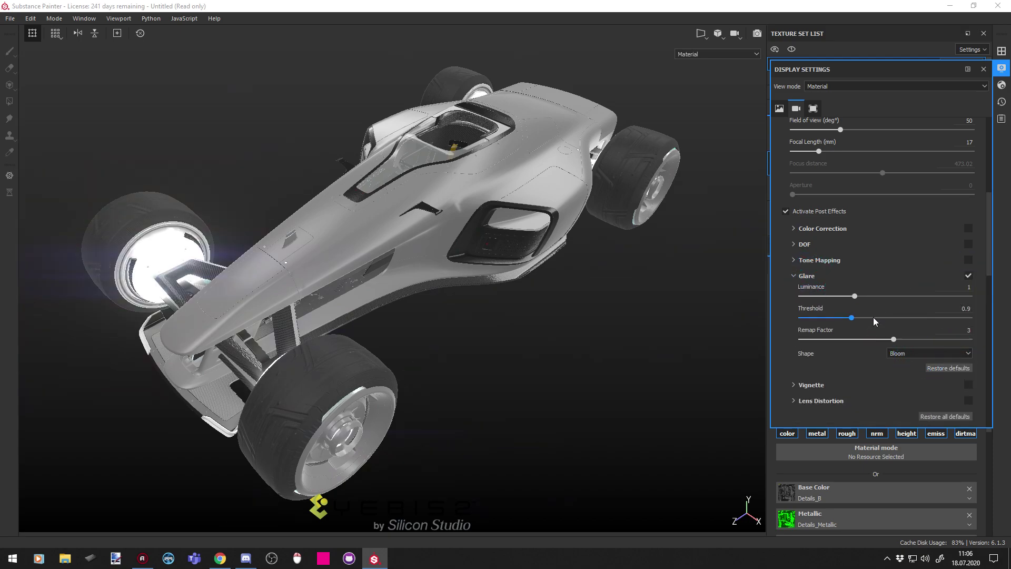
- Raise the Main shader's Emissive Intensity to 10 and check the glow on the car's wheels
{"action": "left_click", "coordinate": [1002, 68]}
{"action": "left_click", "coordinate": [1002, 84]}
{"action": "scroll", "coordinate": [857, 255], "scroll_direction": "up", "scroll_amount": 4}
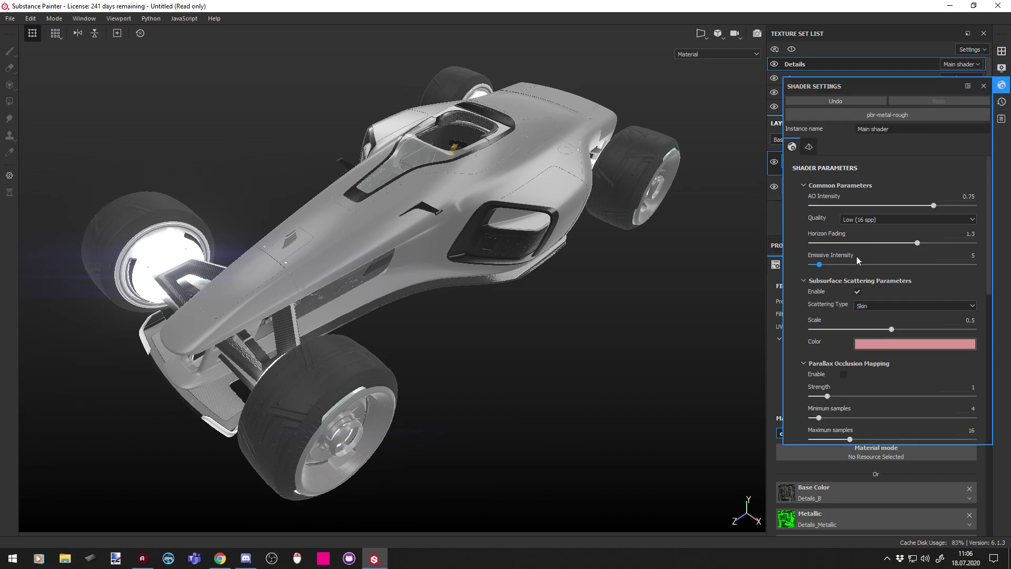
{"action": "double_click", "coordinate": [954, 254]}
{"action": "type", "text": "10"}
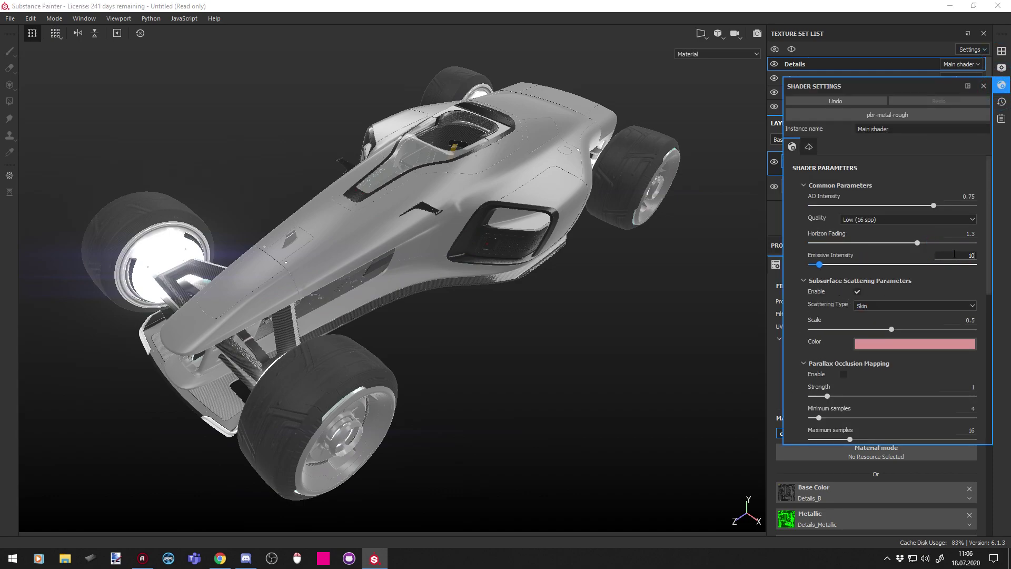
{"action": "key", "text": "Return"}
{"action": "left_click_drag", "start_coordinate": [490, 206], "coordinate": [287, 292], "text": "alt"}
{"action": "left_click", "coordinate": [1002, 85]}
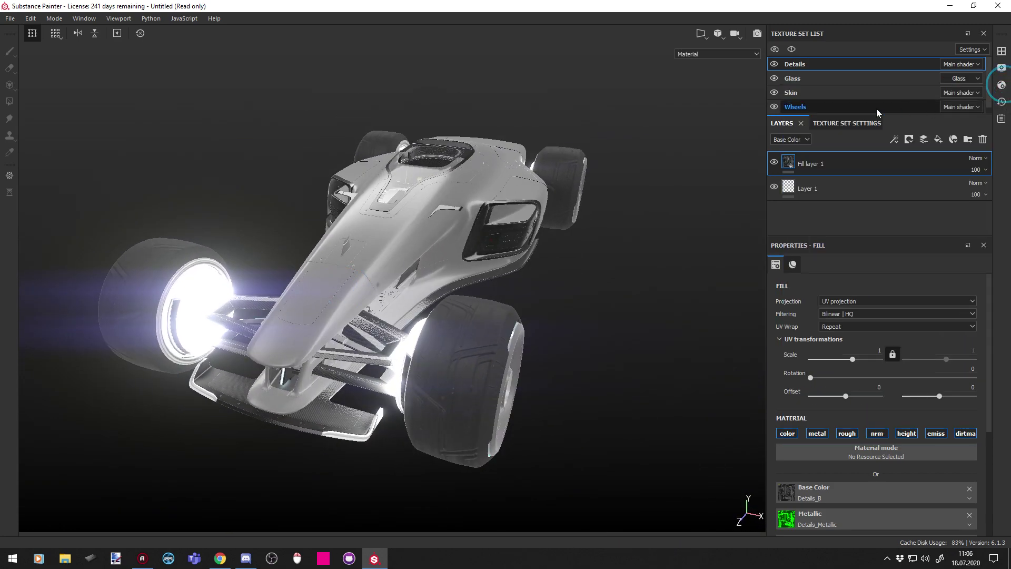
{"action": "left_click_drag", "start_coordinate": [464, 270], "coordinate": [437, 268], "text": "alt"}
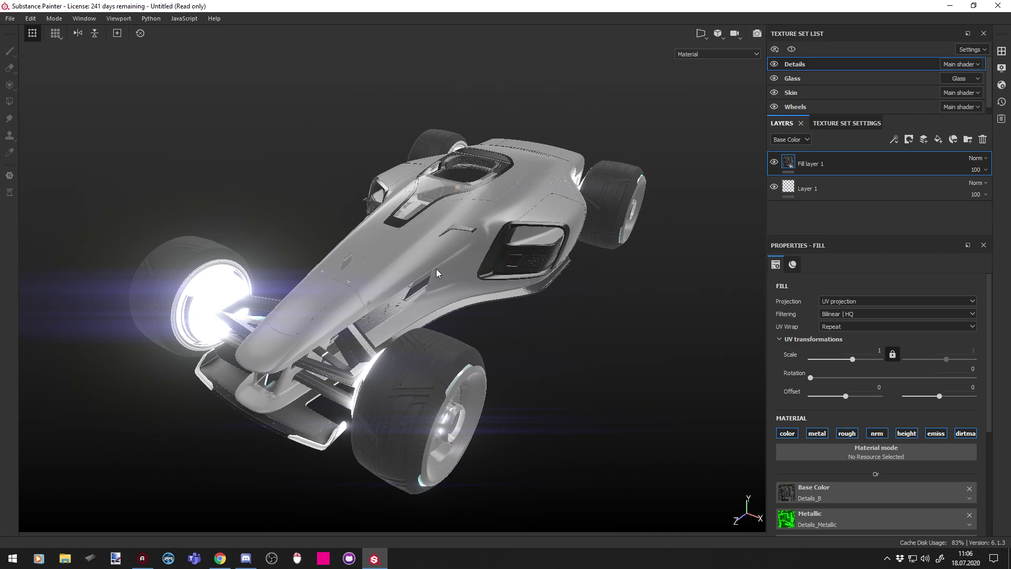